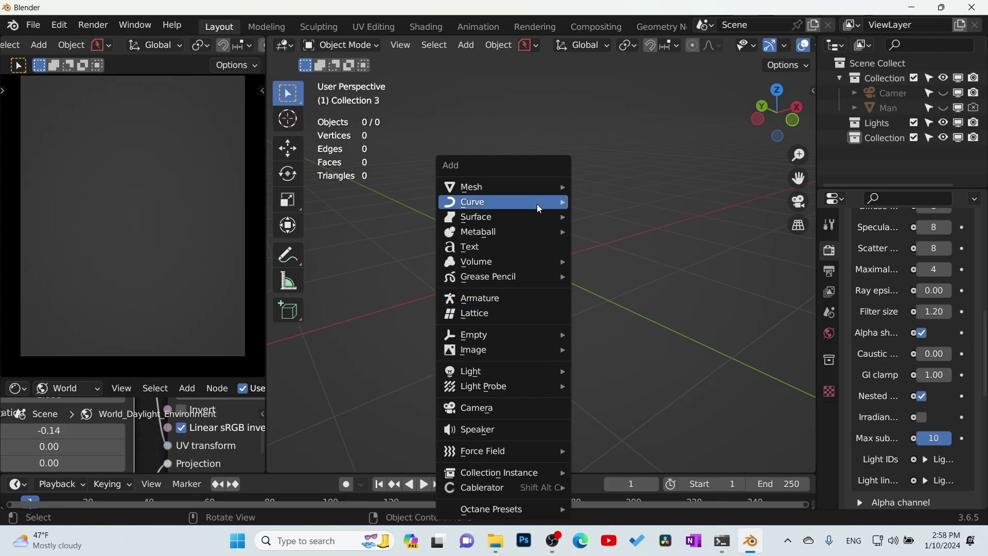
# - Add a plane mesh to the scene and create a new material for it in the Shading workspace
pyautogui.moveTo(536, 188)
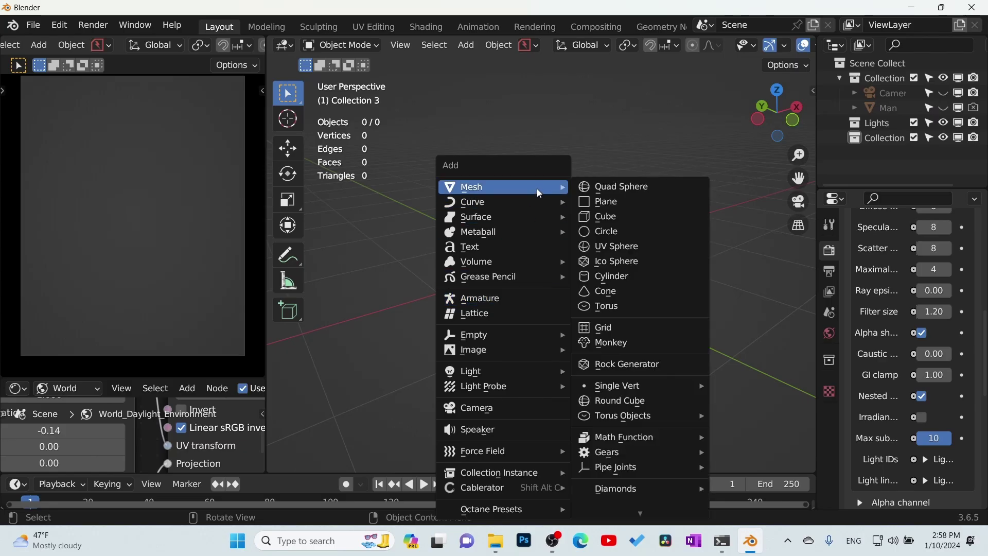
pyautogui.click(657, 199)
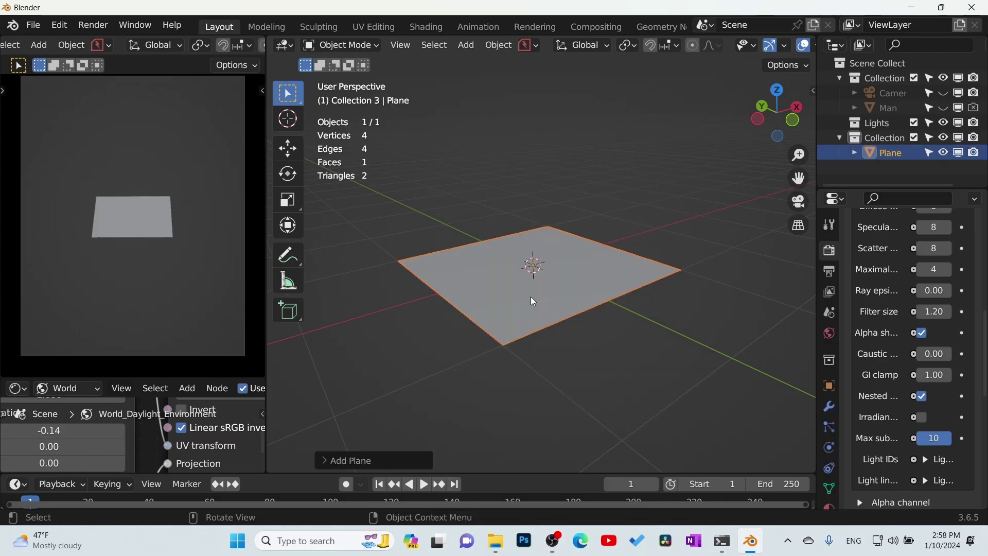
pyautogui.click(426, 27)
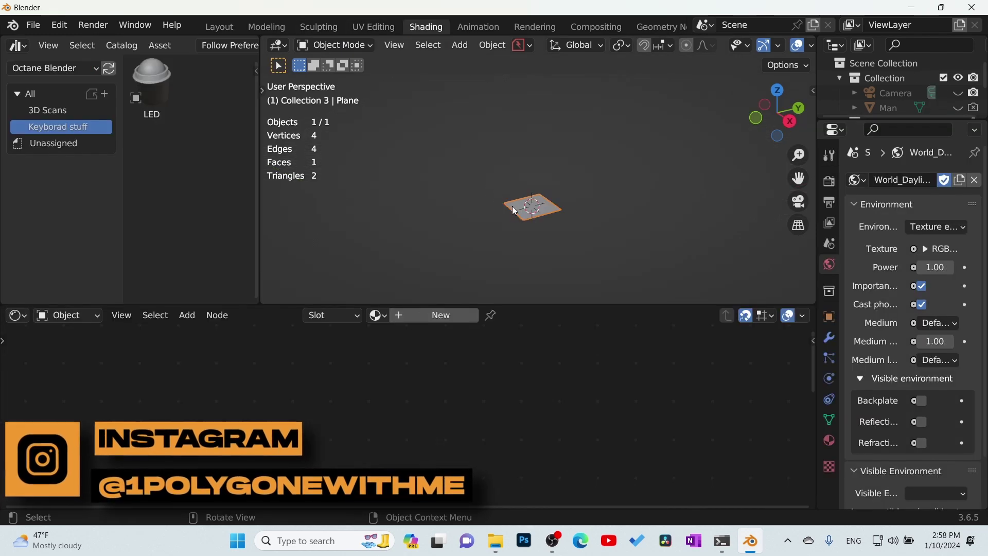
pyautogui.scroll(5, 558, 206)
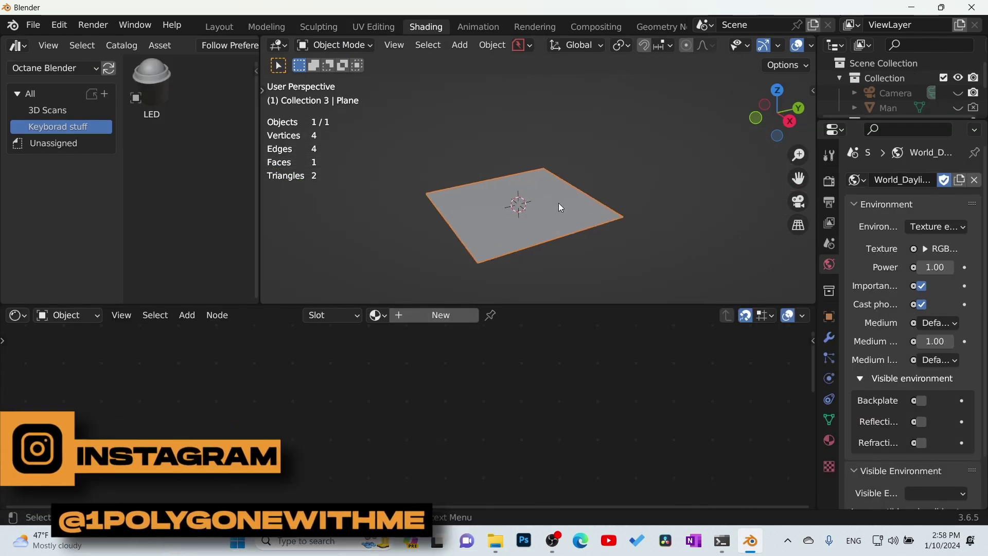
pyautogui.click(449, 320)
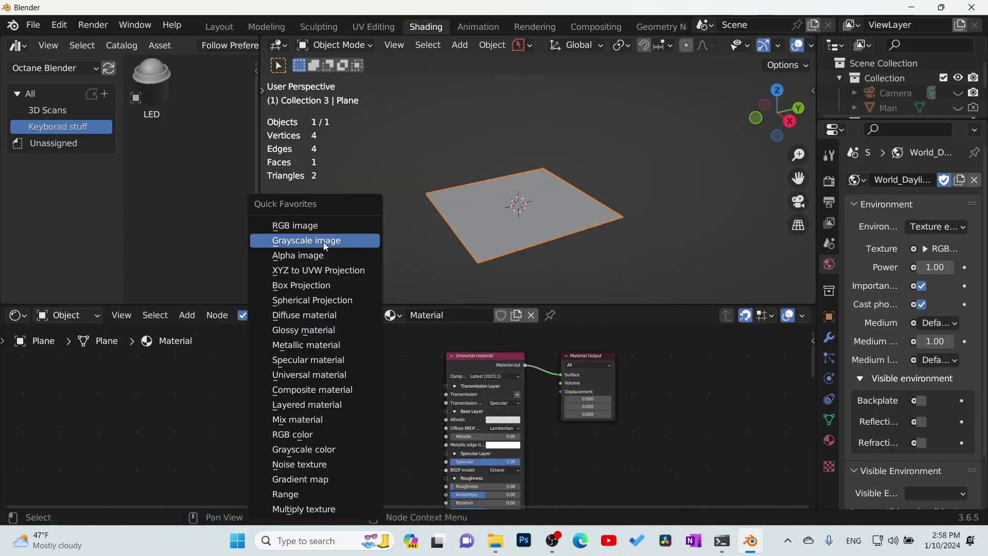
# - Add a Grayscale image node to the plane's material beside the Universal material node
pyautogui.click(324, 241)
pyautogui.click(297, 379)
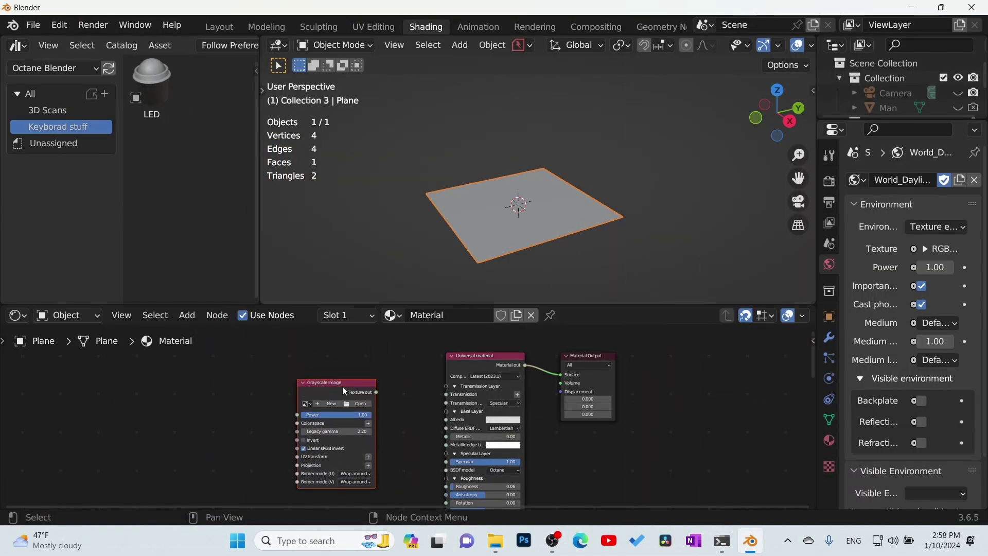
pyautogui.moveTo(376, 393); pyautogui.dragTo(445, 497)
# - Enlarge the node editor and add a Texture displacement node attached to the Universal material's Displacement input
pyautogui.hotkey('ctrl', 'space')
pyautogui.click(636, 308)
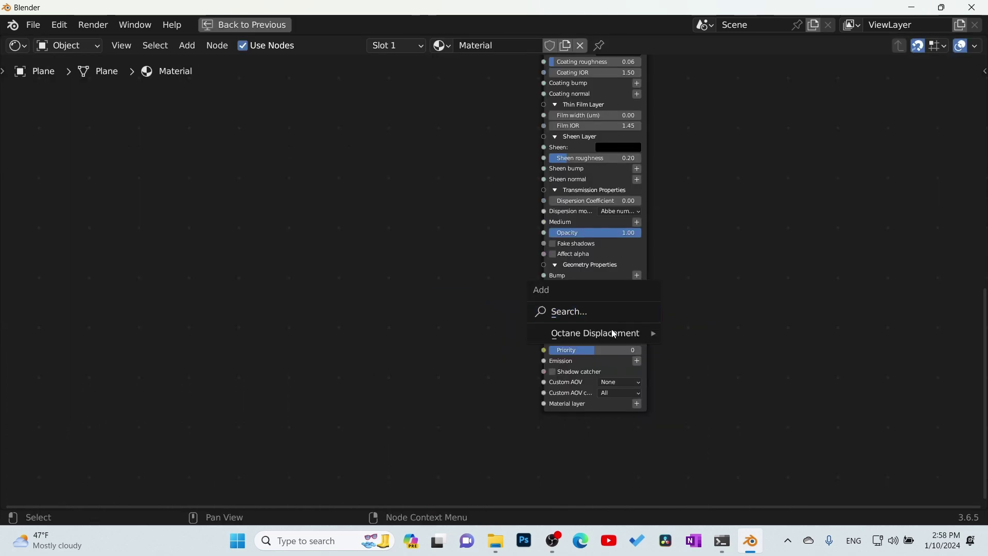
pyautogui.moveTo(618, 334)
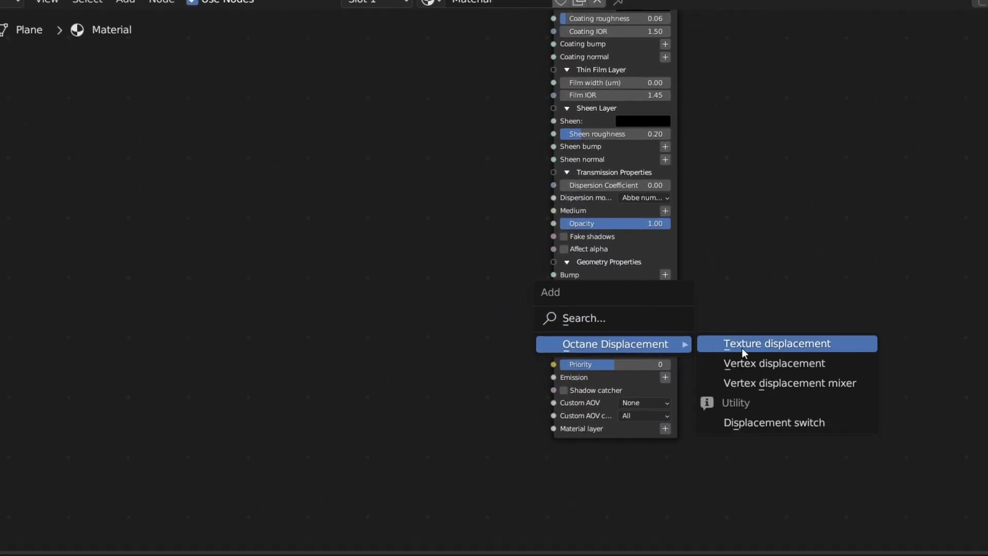
pyautogui.click(742, 348)
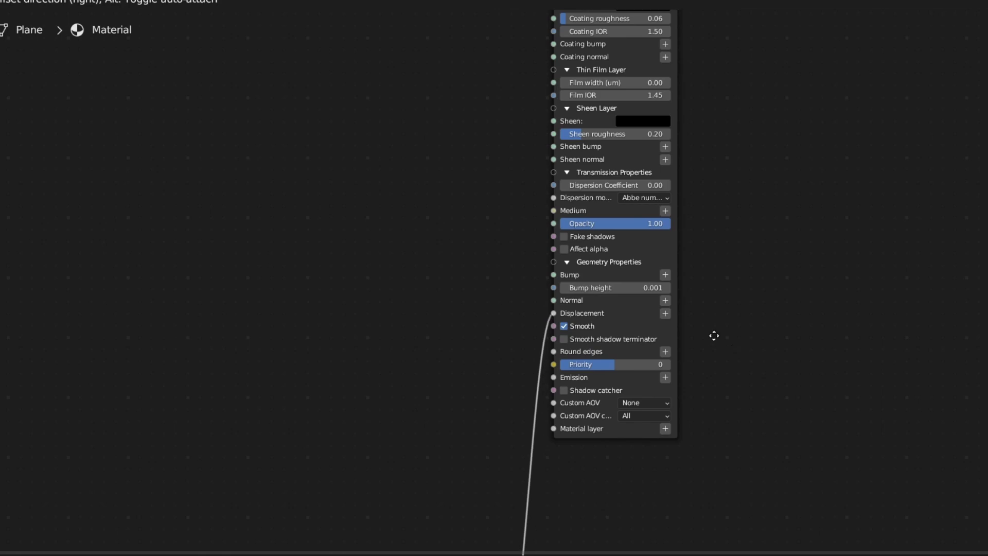
pyautogui.click(698, 49)
# - Move the Grayscale image node next to the Texture displacement node and link its texture output to the Texture input
pyautogui.moveTo(399, 154); pyautogui.dragTo(502, 338, button='middle')
pyautogui.scroll(-6, 501, 339)
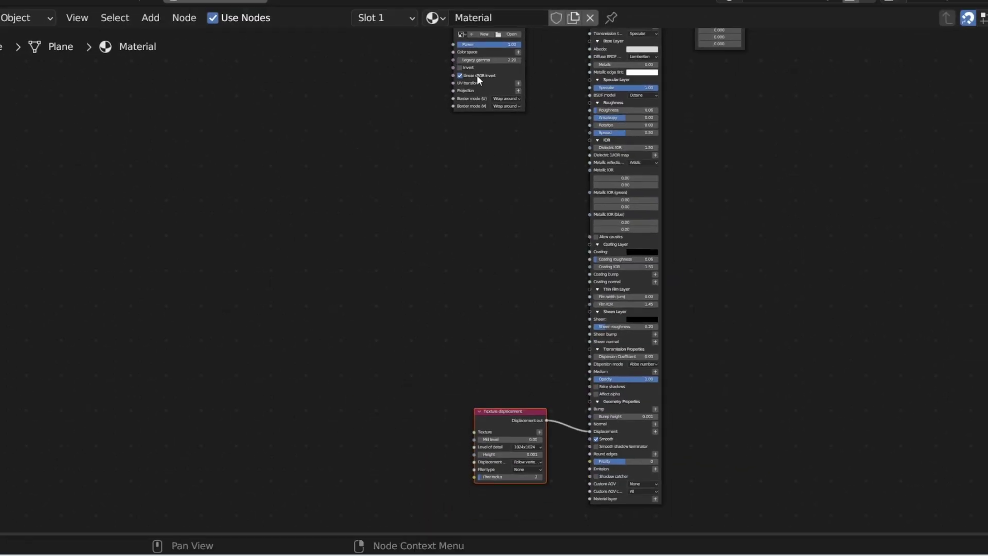
pyautogui.moveTo(478, 68); pyautogui.dragTo(411, 466)
pyautogui.scroll(5, 498, 339)
pyautogui.moveTo(499, 339); pyautogui.dragTo(488, 238, button='middle')
pyautogui.scroll(5, 464, 305)
pyautogui.moveTo(464, 305); pyautogui.dragTo(503, 243, button='middle')
pyautogui.click(309, 298)
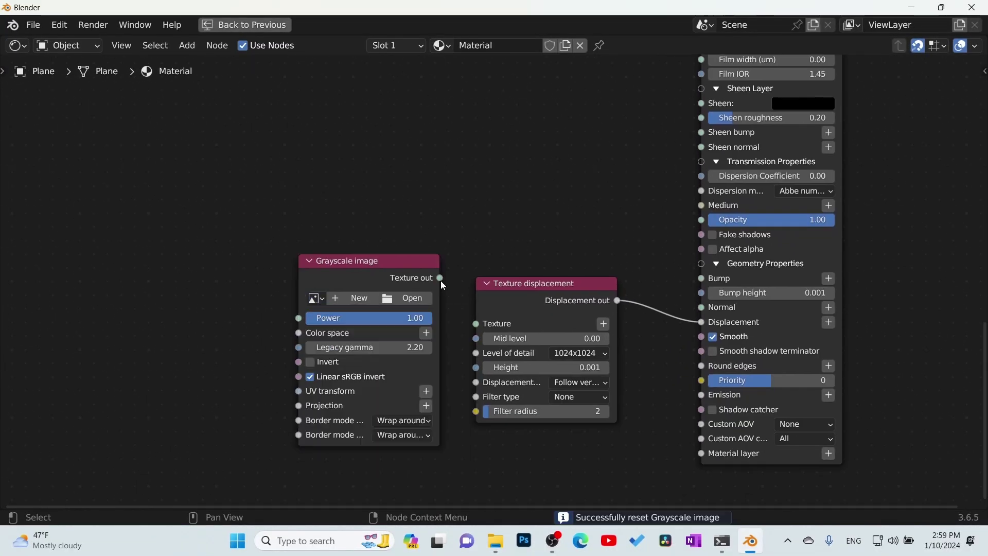
pyautogui.moveTo(440, 278); pyautogui.dragTo(477, 324)
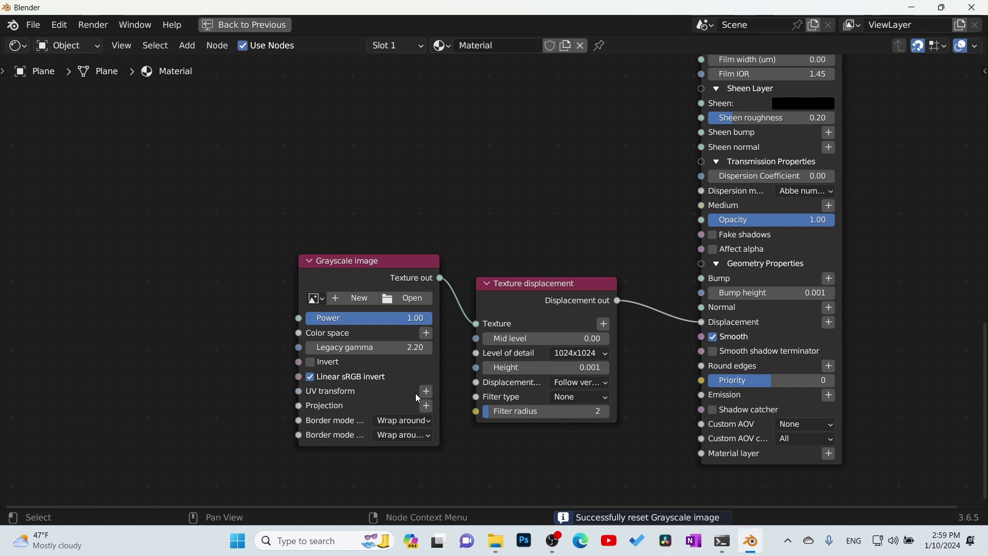
# - Load d4.png from the J_Pack folder into the Grayscale image node
pyautogui.click(416, 297)
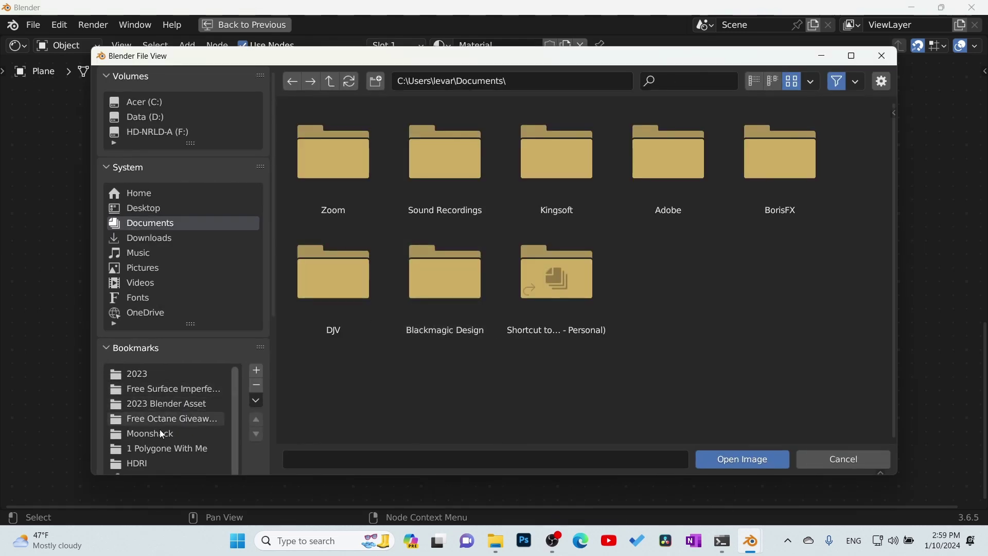
pyautogui.scroll(-5, 155, 418)
pyautogui.click(131, 370)
pyautogui.doubleClick(349, 161)
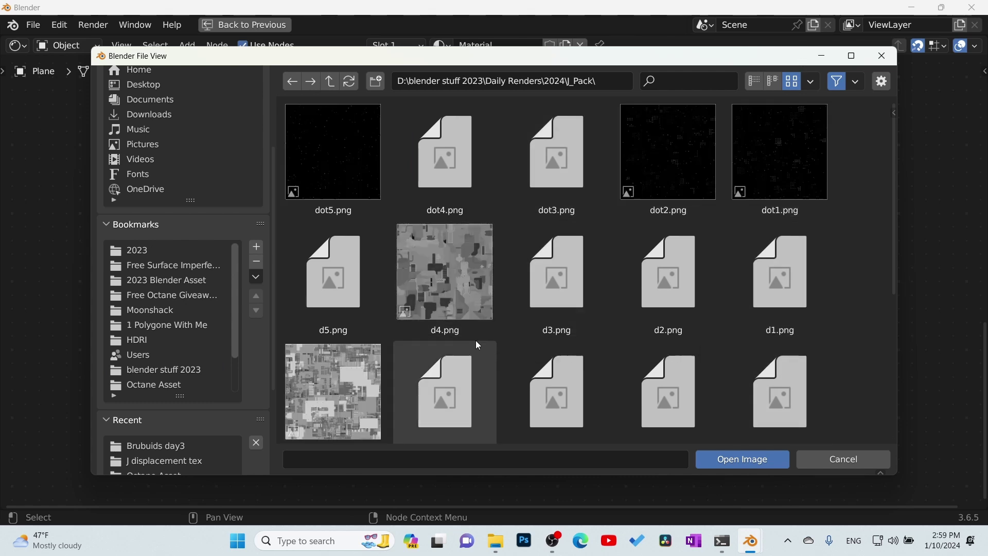
pyautogui.click(460, 293)
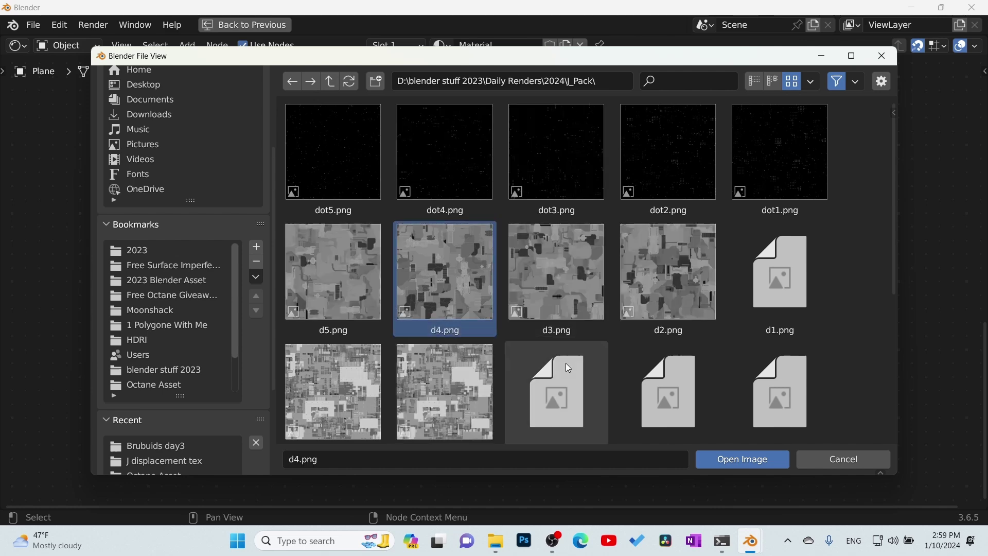
pyautogui.click(721, 459)
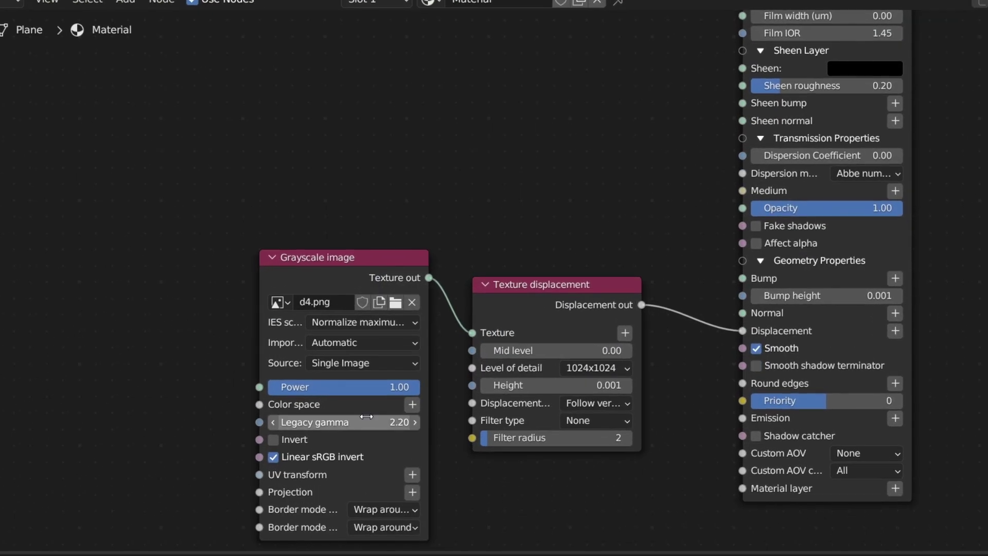
# - Set the Grayscale image's legacy gamma to 1 and restore the split workspace layout
pyautogui.click(375, 407)
pyautogui.write('1')
pyautogui.press('Return')
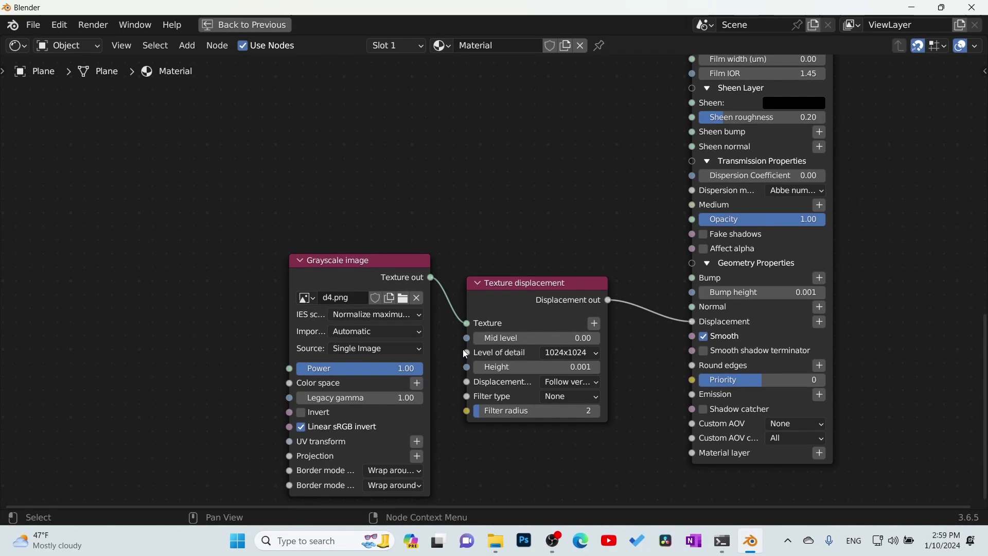
pyautogui.hotkey('ctrl', 'space')
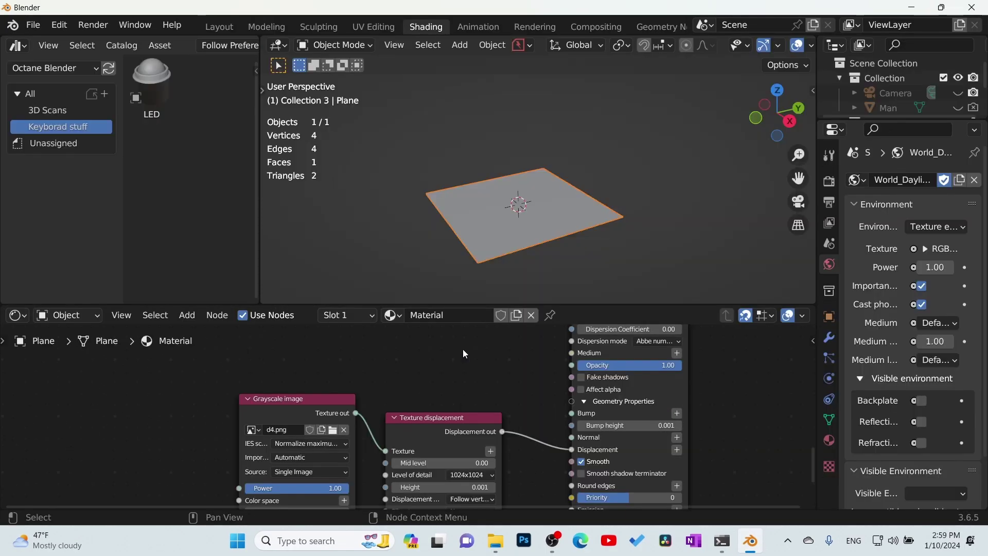
# - Switch the 3D viewport to rendered shading and view the plane from a lower angle
pyautogui.scroll(-4, 779, 46)
pyautogui.click(788, 45)
pyautogui.scroll(3, 582, 221)
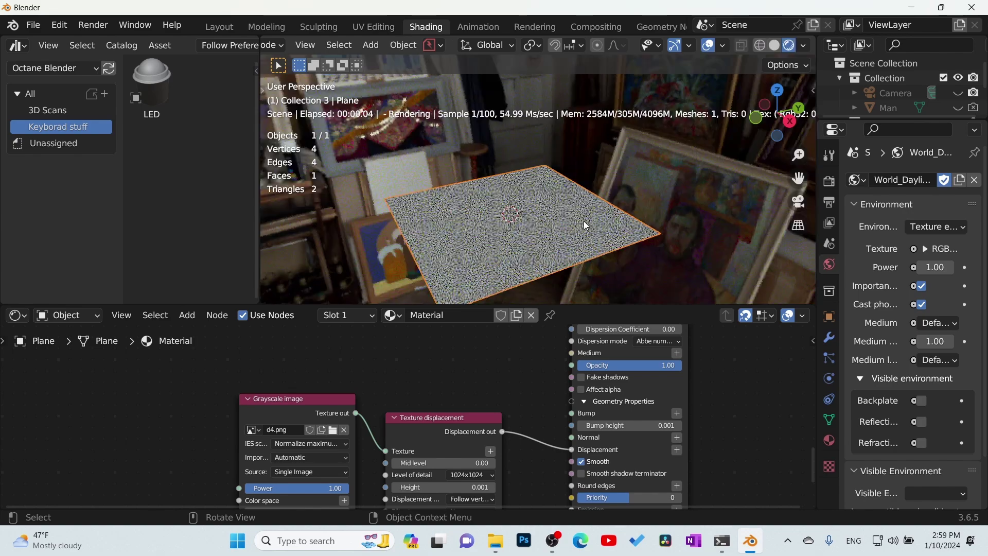
pyautogui.moveTo(581, 221)
pyautogui.mouseDown(button='middle')
pyautogui.moveTo(574, 230)
pyautogui.moveTo(610, 215)
pyautogui.moveTo(508, 242)
pyautogui.moveTo(532, 204)
pyautogui.moveTo(578, 202)
pyautogui.mouseUp(button='middle')
# - Set the Texture displacement's height to 1 and its mid level to 0.5
pyautogui.moveTo(523, 452); pyautogui.dragTo(527, 394, button='middle')
pyautogui.scroll(2, 519, 409)
pyautogui.click(503, 435)
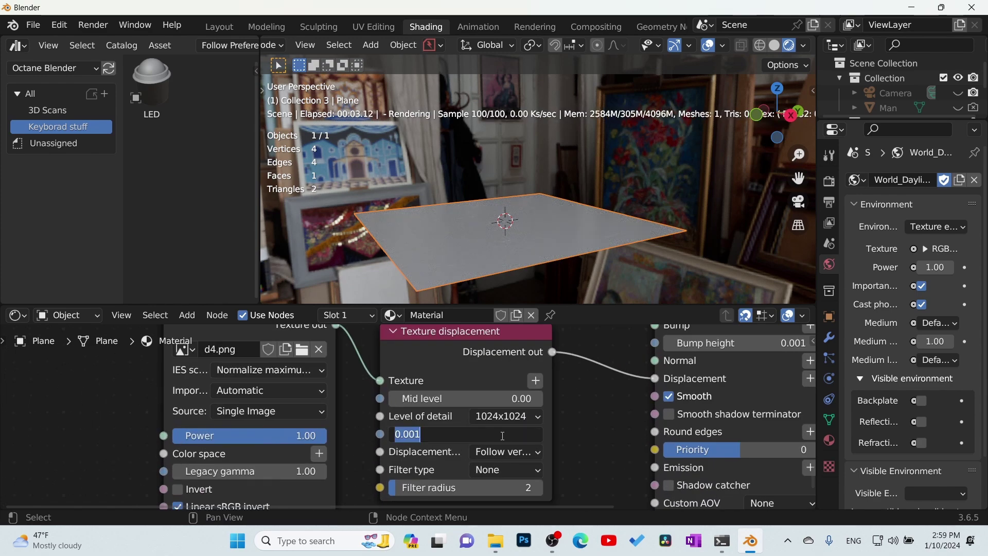
pyautogui.write('1')
pyautogui.press('Return')
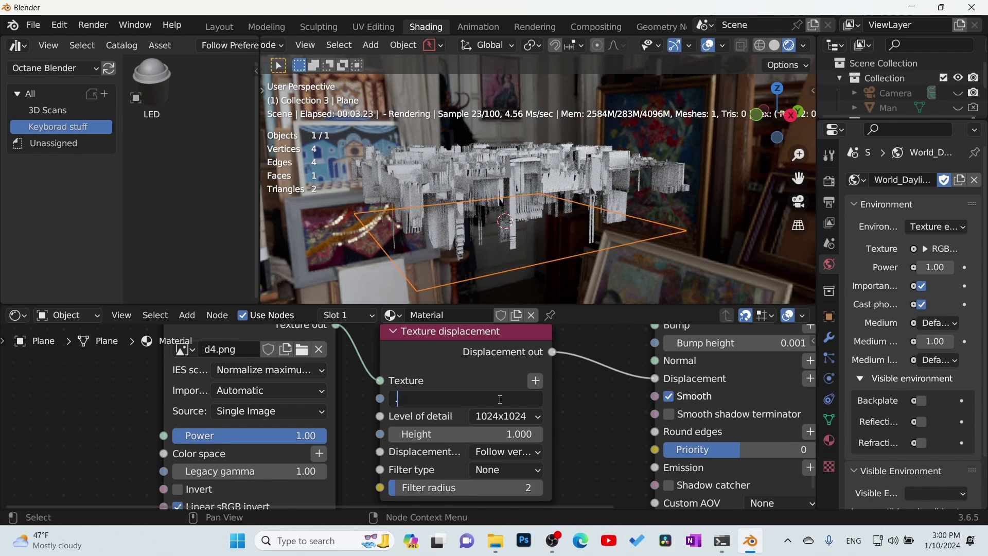
pyautogui.press('Return')
# - Set the Texture displacement's height to 0.2 and check the displaced plane from a distance
pyautogui.moveTo(633, 268); pyautogui.dragTo(674, 238, button='middle')
pyautogui.click(517, 434)
pyautogui.write('.')
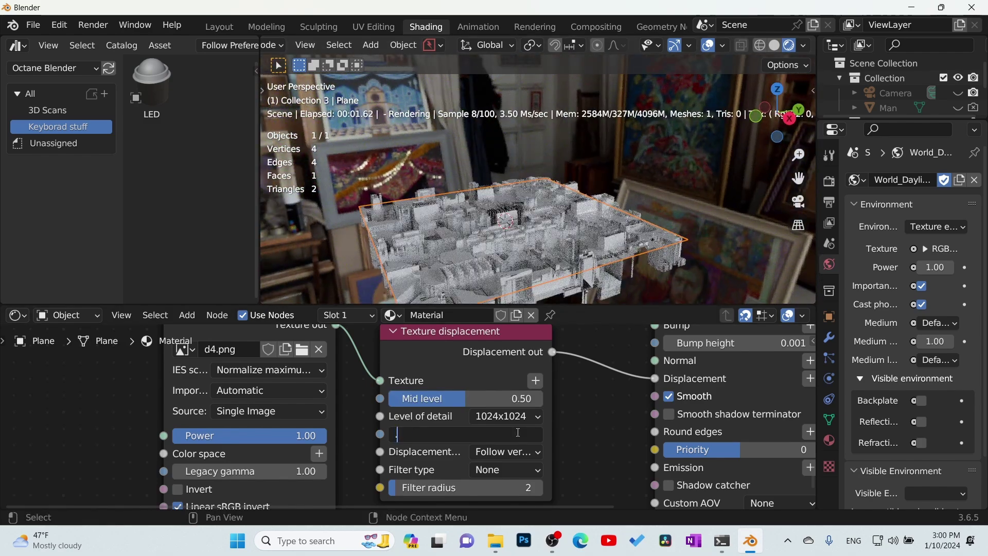
pyautogui.write('2')
pyautogui.press('Return')
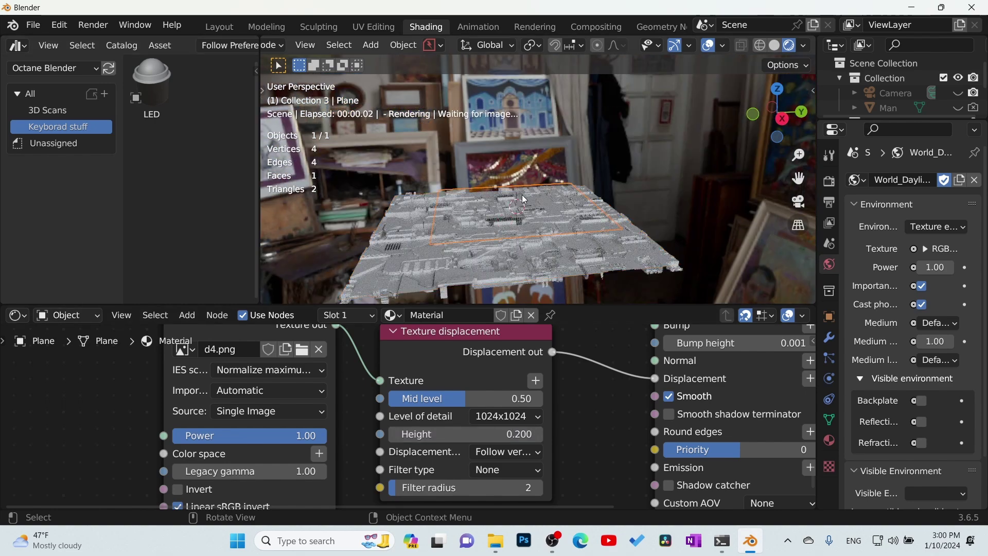
pyautogui.scroll(-5, 458, 188)
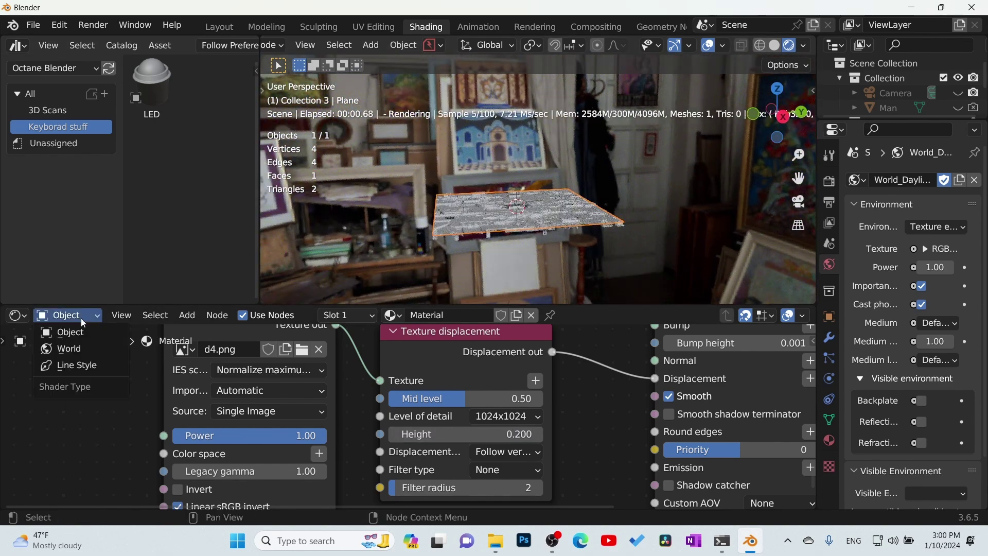
# - Show the World shader nodes and replace the environment image with the castel_st HDRI
pyautogui.click(84, 349)
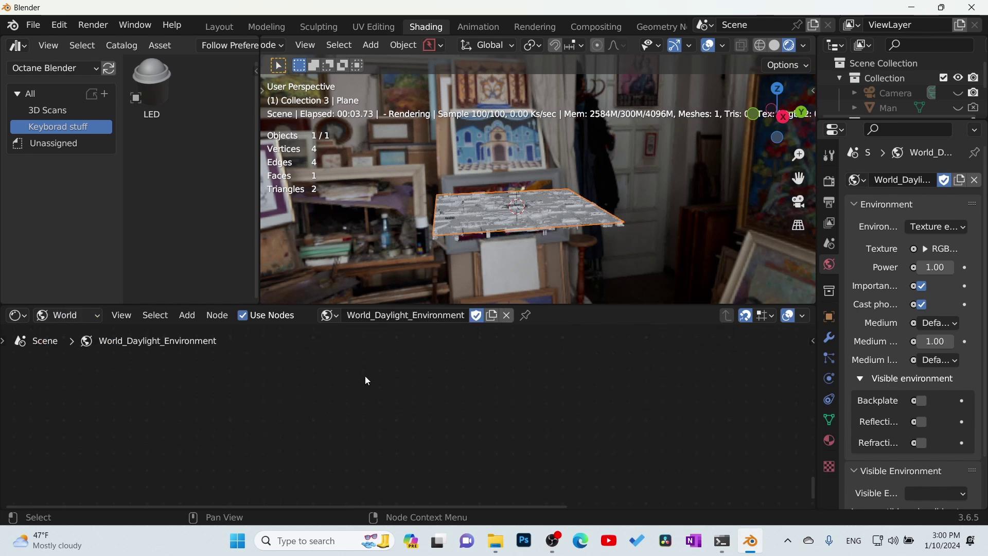
pyautogui.scroll(5, 311, 379)
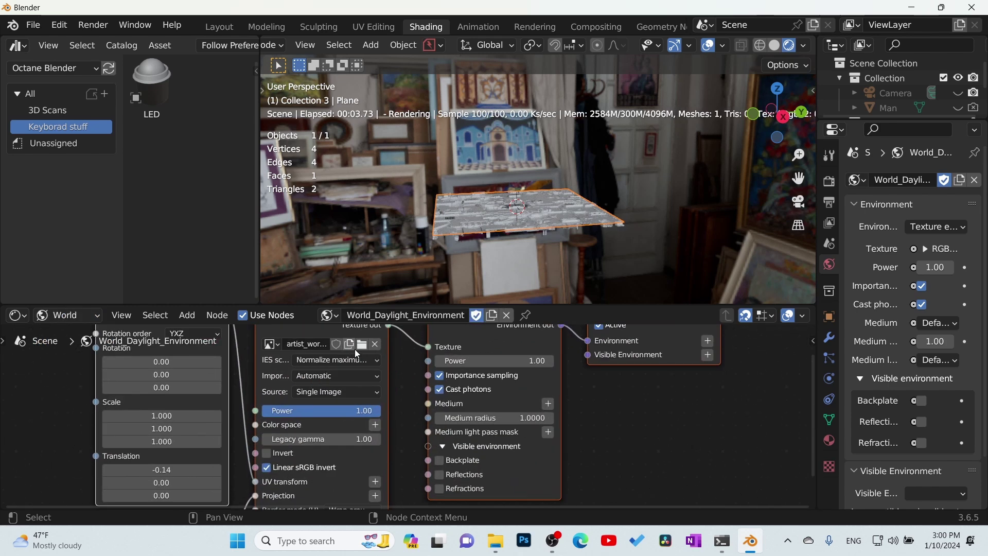
pyautogui.click(359, 349)
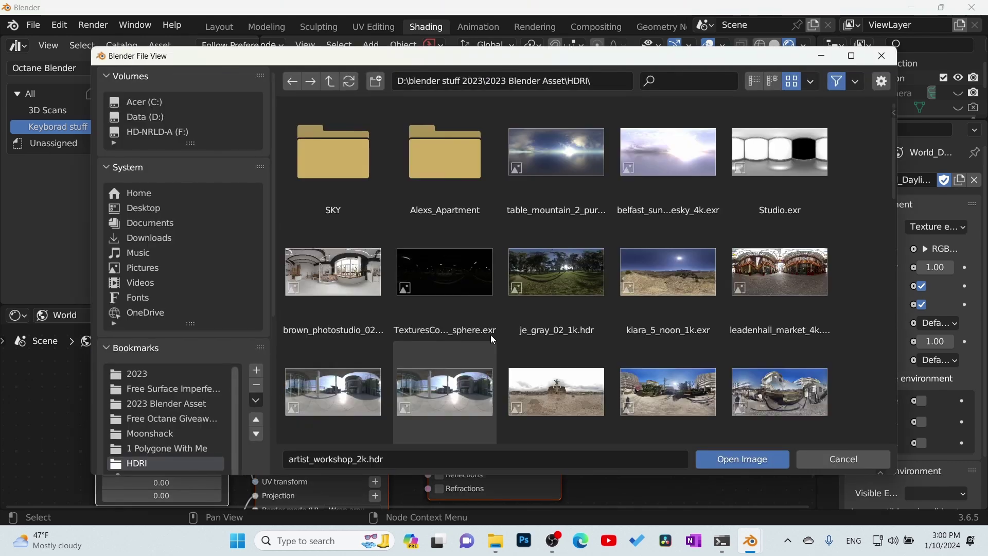
pyautogui.click(557, 394)
pyautogui.click(747, 461)
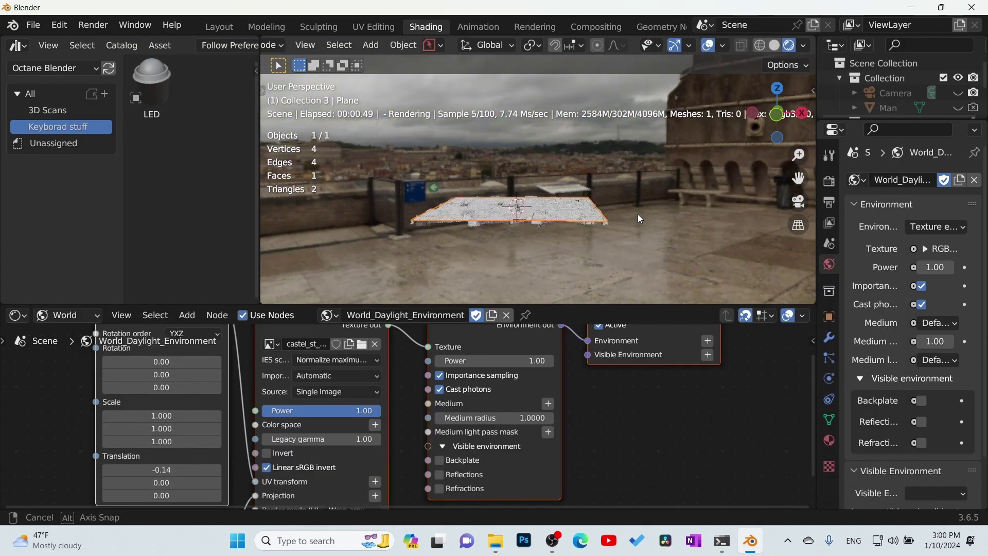
pyautogui.moveTo(638, 214); pyautogui.dragTo(564, 254, button='middle')
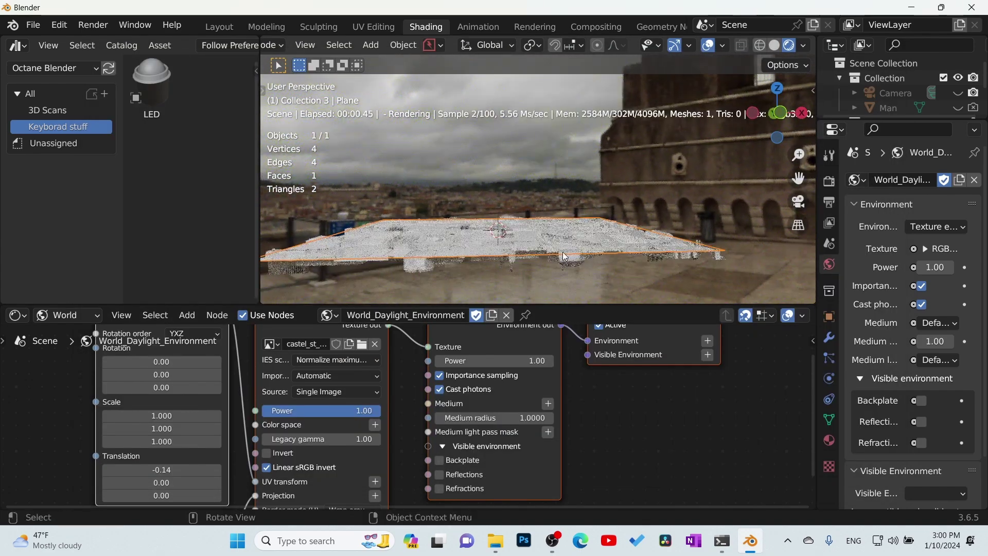
# - Unhide the Man object in the viewport and switch to solid shading to compare it with the plane
pyautogui.click(957, 108)
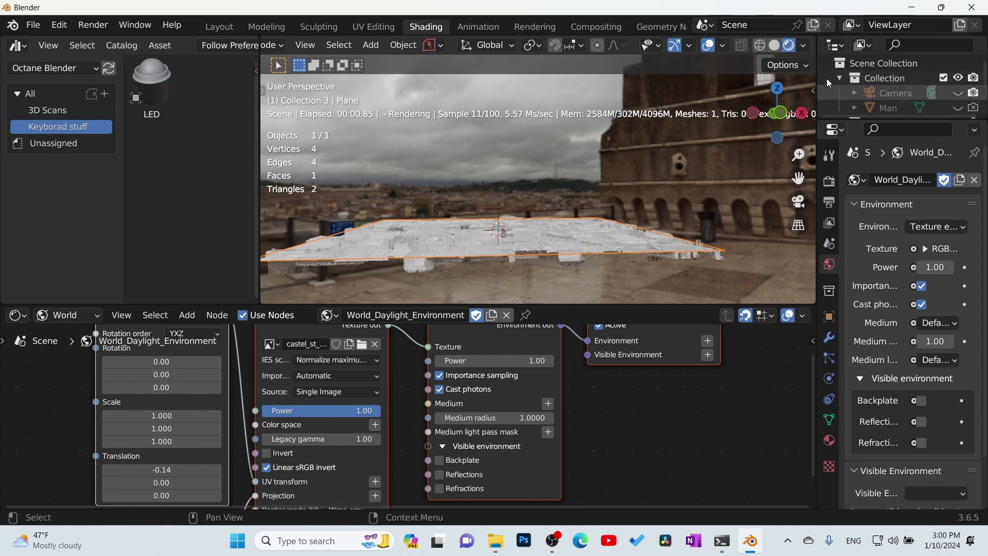
pyautogui.click(774, 45)
pyautogui.scroll(-4, 587, 208)
pyautogui.moveTo(587, 208); pyautogui.dragTo(569, 221, button='middle')
pyautogui.scroll(-6, 569, 216)
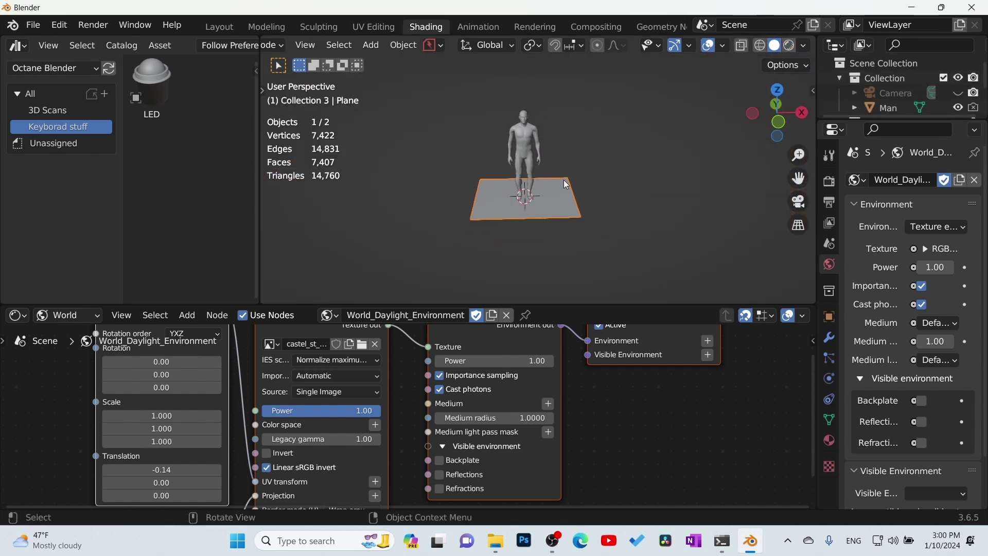
# - Scale the plane up into a large ground surface and place the Man figure beside it
pyautogui.moveTo(563, 180); pyautogui.dragTo(556, 215, button='middle')
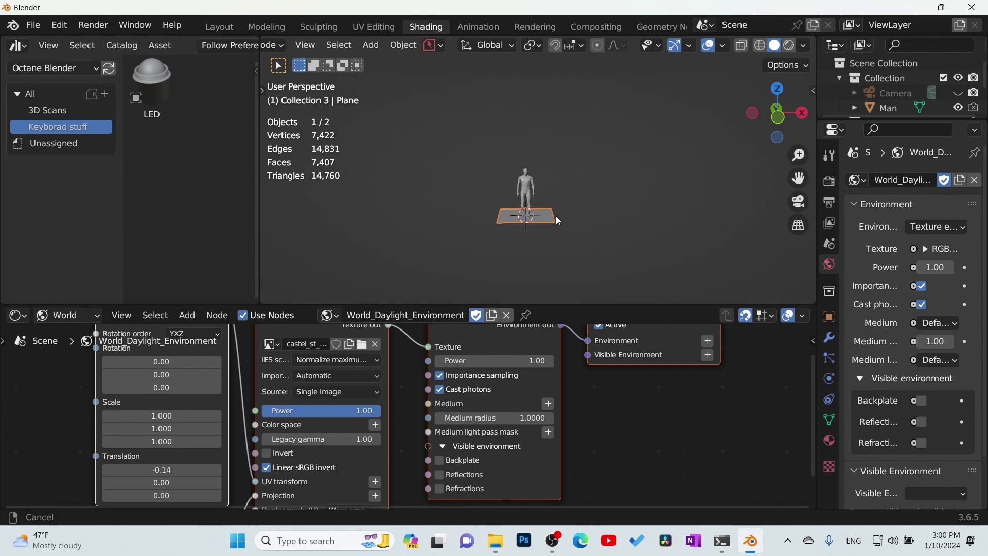
pyautogui.press('s')
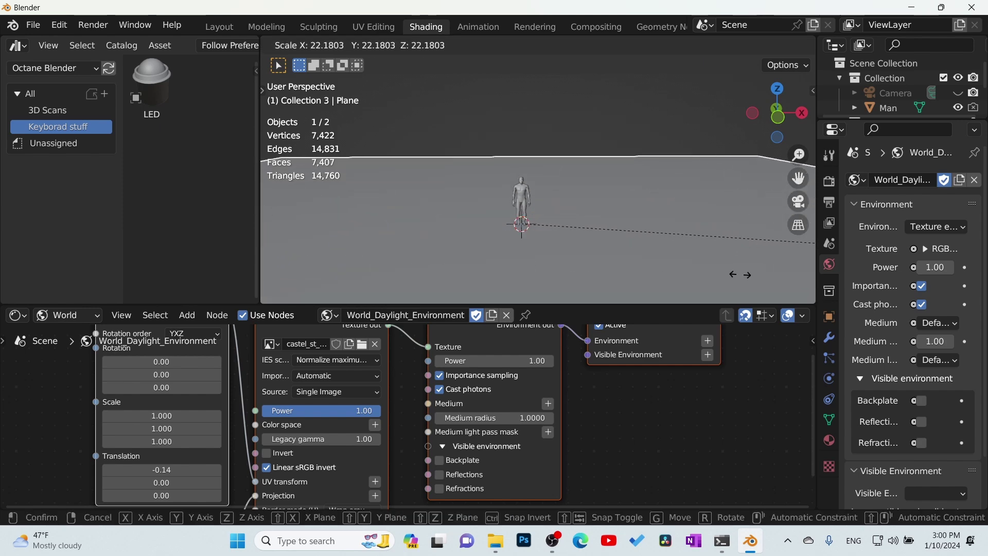
pyautogui.click(631, 204)
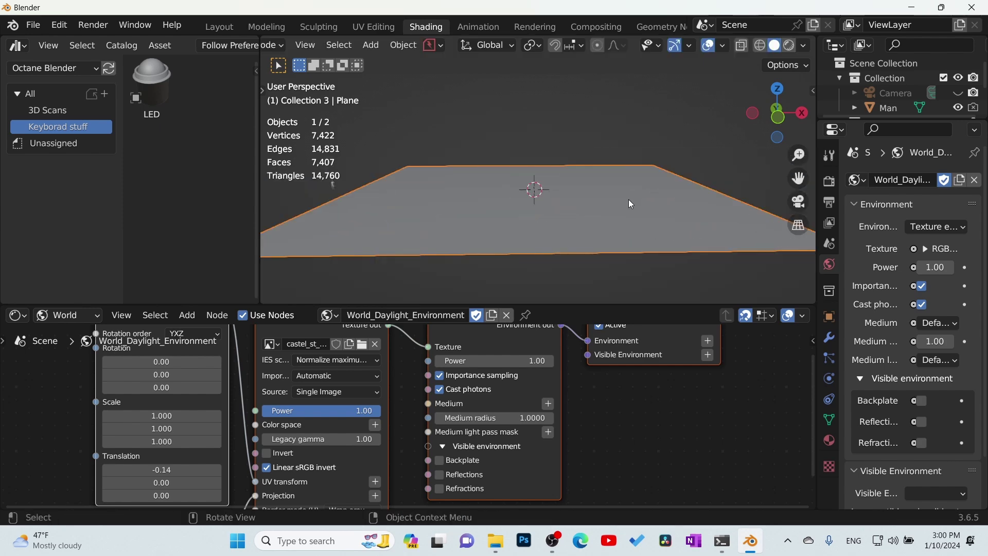
# - Switch to the Modeling workspace and apply the plane's scale in Object Mode
pyautogui.click(262, 26)
pyautogui.scroll(-4, 460, 248)
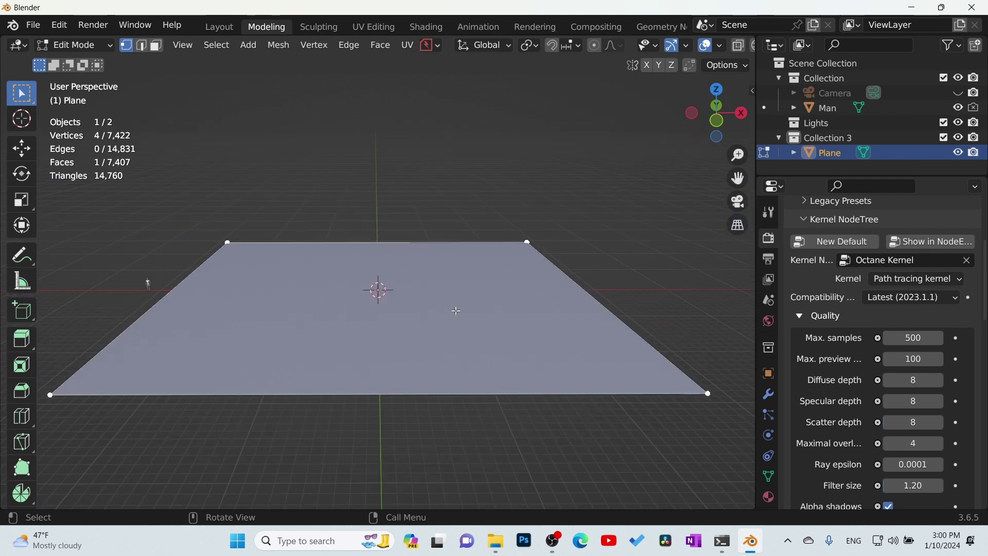
pyautogui.hotkey('ctrl', 'Tab')
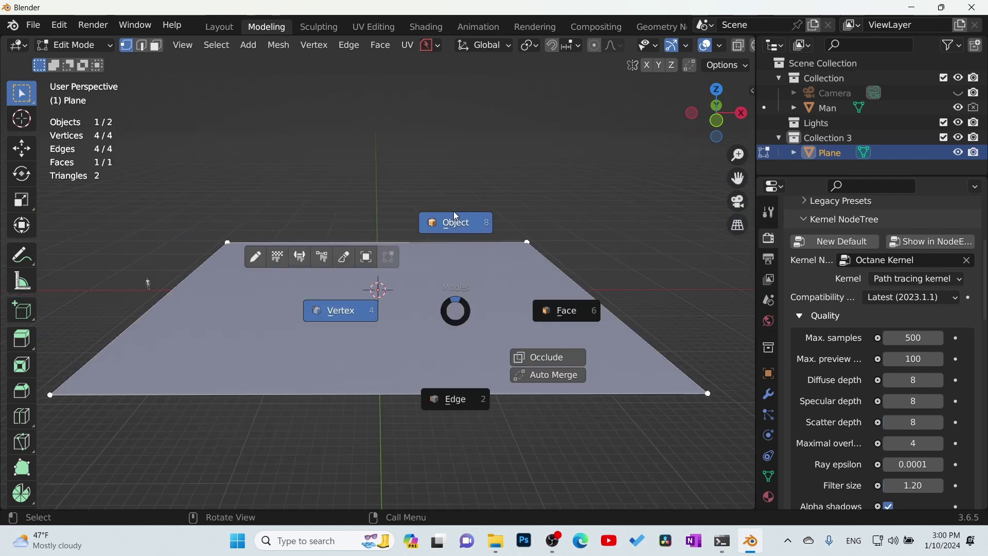
pyautogui.click(454, 221)
pyautogui.hotkey('ctrl', 'a')
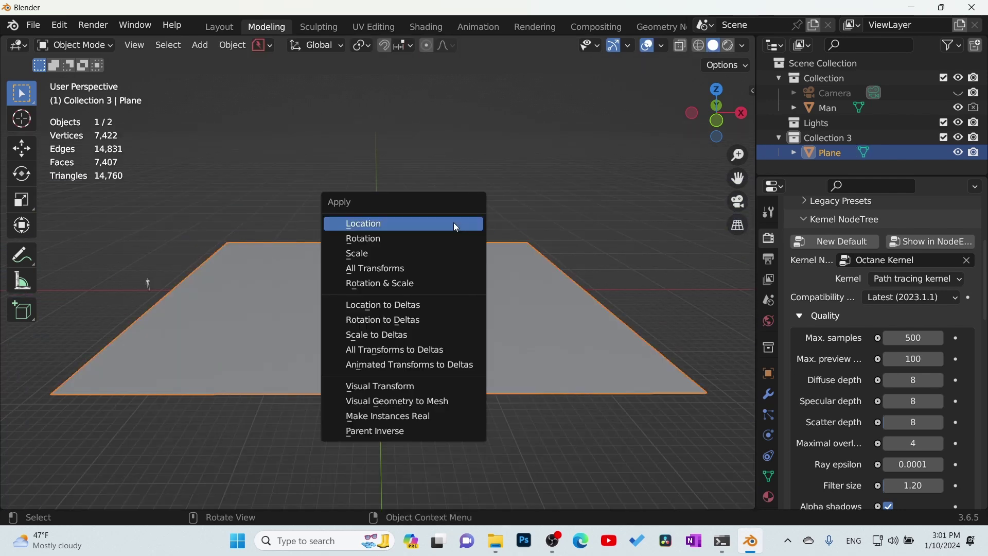
pyautogui.click(449, 250)
# - Inset the plane's face in face selection mode and extrude the inner face upward into a tall block
pyautogui.hotkey('ctrl', 'Tab')
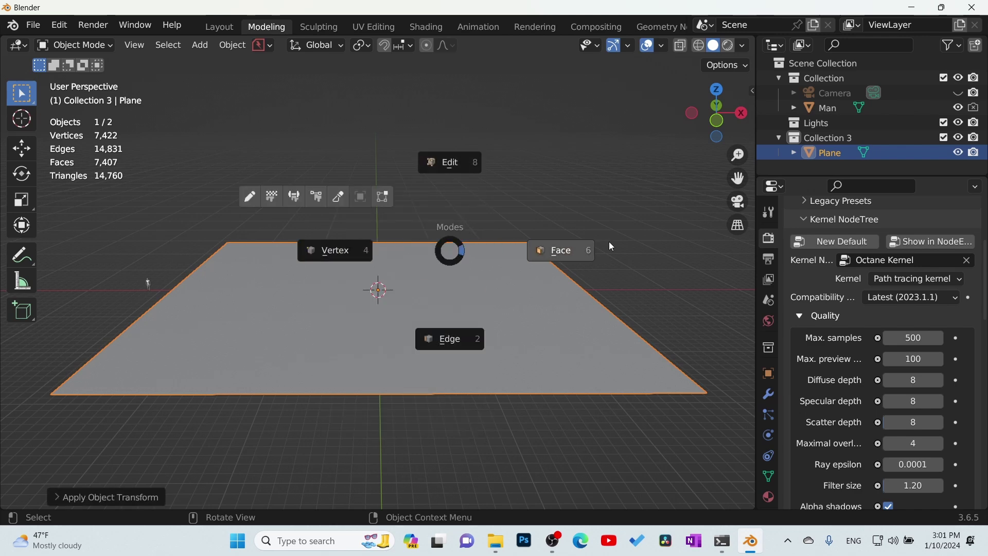
pyautogui.click(586, 245)
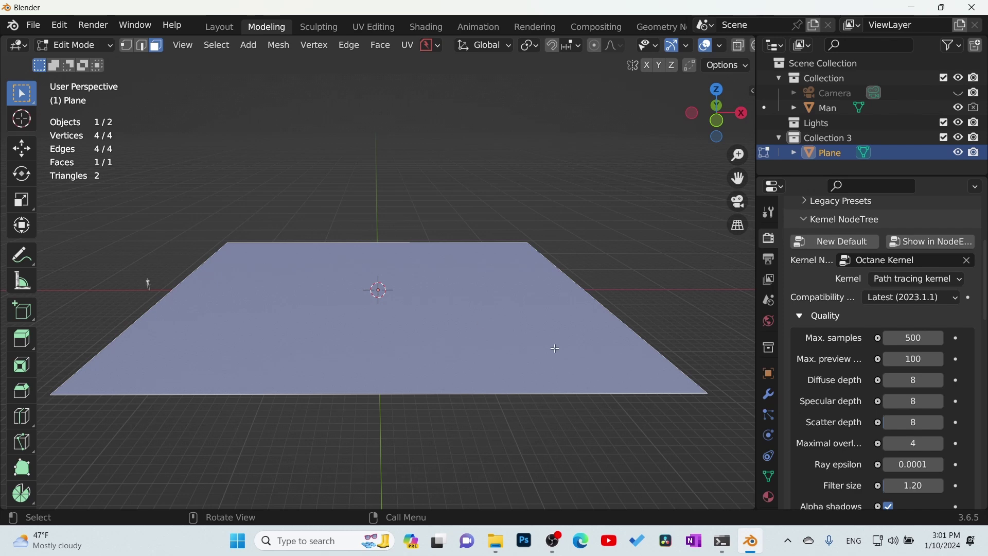
pyautogui.press('i')
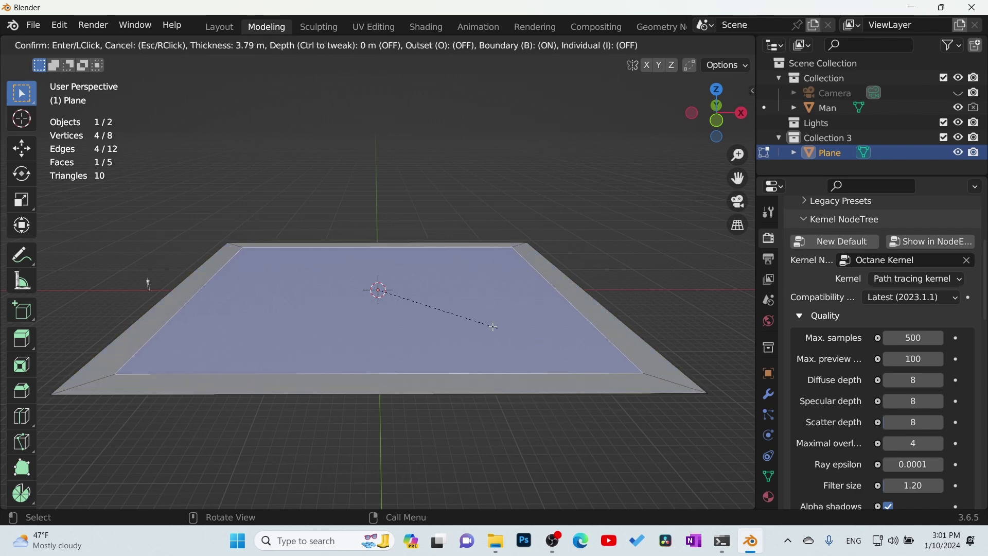
pyautogui.click(433, 312)
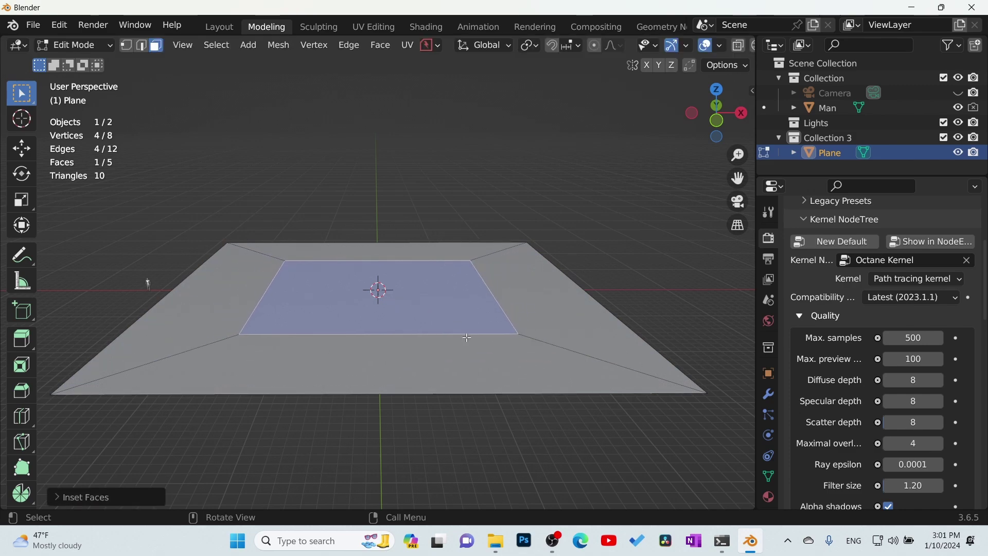
pyautogui.press('e')
pyautogui.click(470, 214)
pyautogui.moveTo(469, 214); pyautogui.dragTo(392, 272, button='middle')
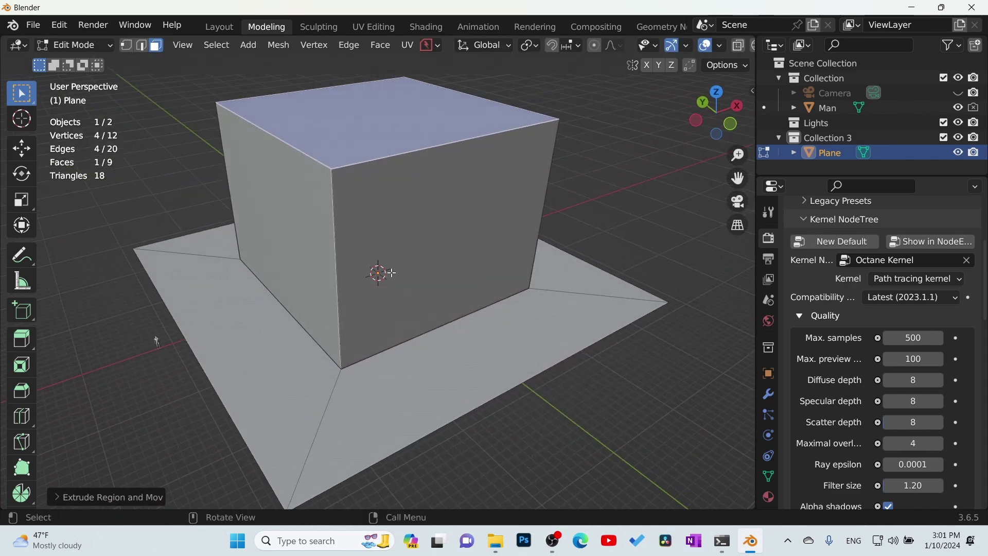
pyautogui.keyDown('alt'); pyautogui.click(332, 264); pyautogui.keyUp('alt')
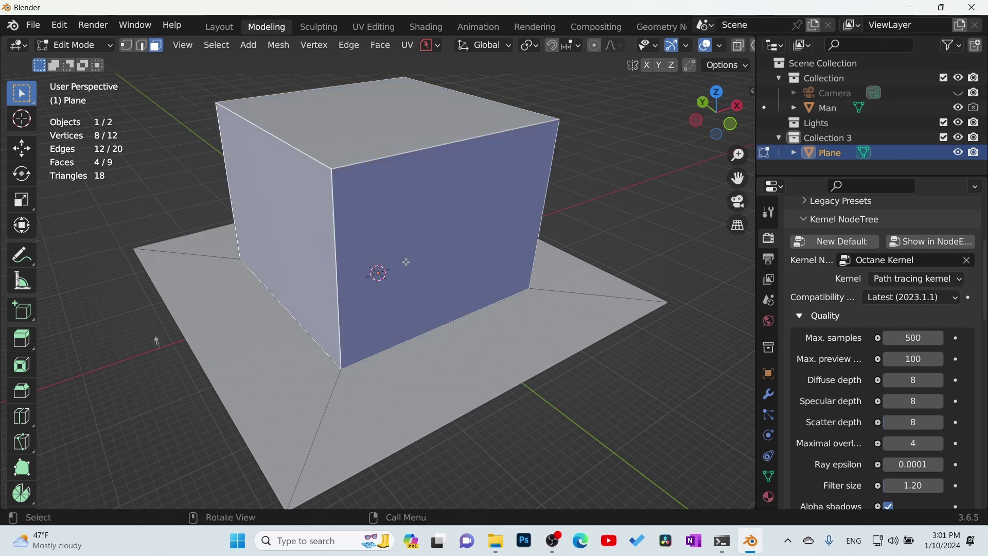
pyautogui.hotkey('ctrl', 'b')
pyautogui.press('Escape')
pyautogui.click(359, 270)
pyautogui.moveTo(360, 269); pyautogui.dragTo(402, 266, button='middle')
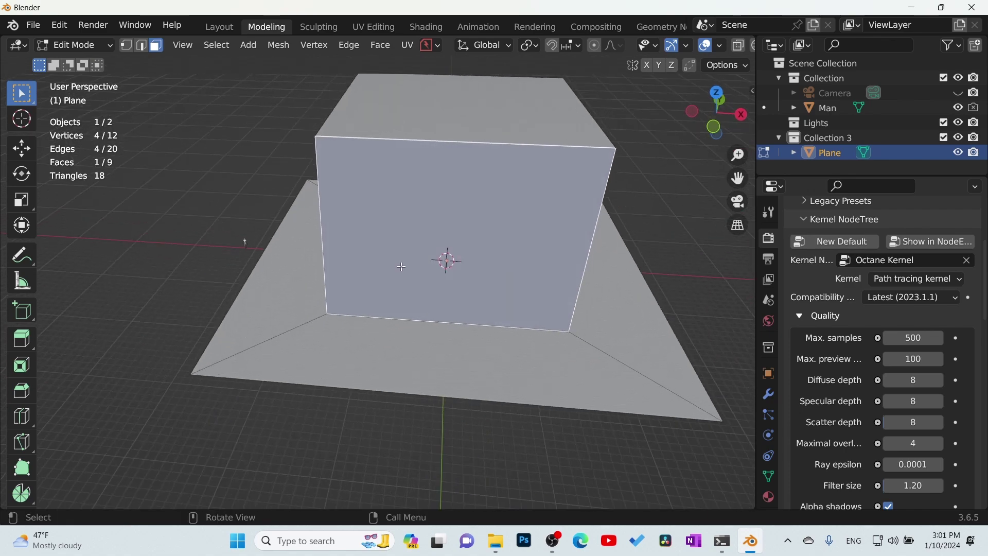
# - In edge selection mode, try beveling the edge ring through the block's vertical corners by about 6.25 m, and undo it
pyautogui.hotkey('ctrl', 'Tab')
pyautogui.click(397, 353)
pyautogui.moveTo(396, 353); pyautogui.dragTo(350, 278, button='middle')
pyautogui.click(347, 273)
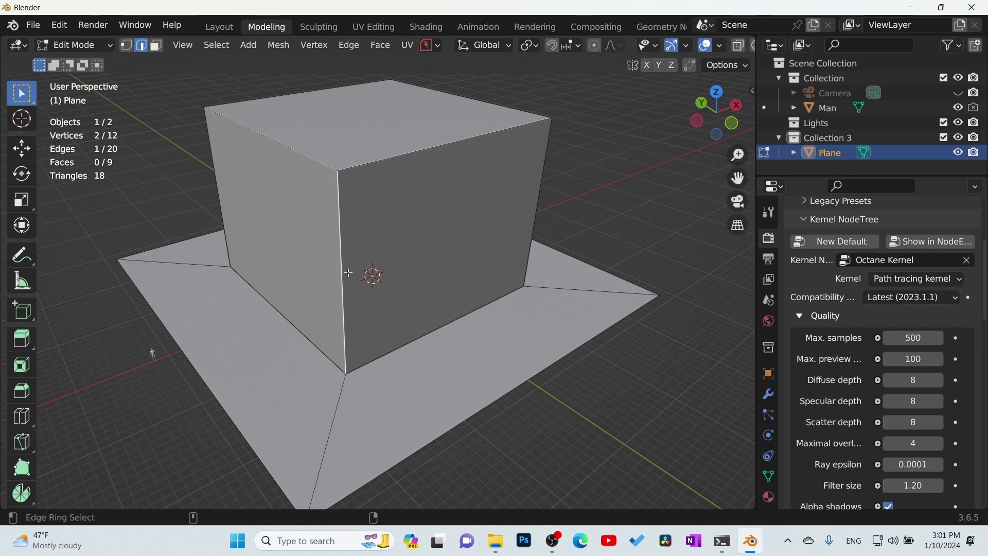
pyautogui.keyDown('ctrl'); pyautogui.keyDown('alt'); pyautogui.click(348, 272); pyautogui.keyUp('alt'); pyautogui.keyUp('ctrl')
pyautogui.moveTo(472, 280); pyautogui.dragTo(384, 268, button='middle')
pyautogui.hotkey('ctrl', 'b')
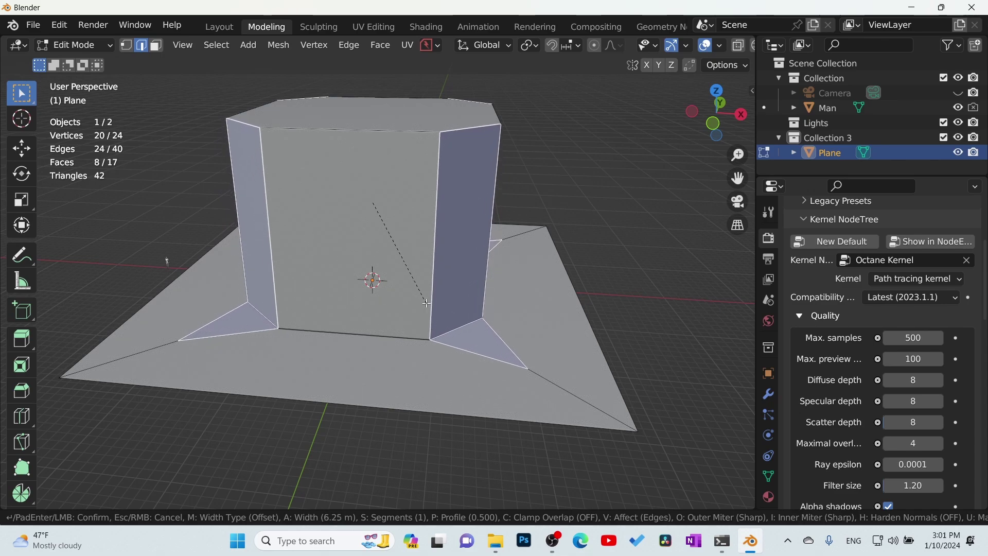
pyautogui.click(427, 304)
pyautogui.moveTo(427, 304); pyautogui.dragTo(379, 400, button='middle')
pyautogui.hotkey('ctrl', 'z')
# - Dissolve the four diagonal corner edges of the base border surrounding the block
pyautogui.click(381, 399)
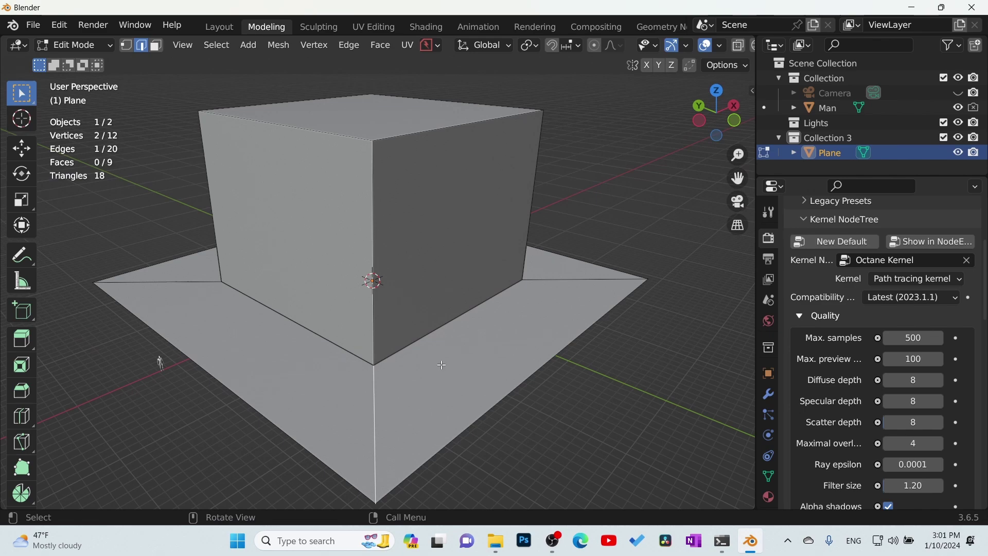
pyautogui.moveTo(513, 336); pyautogui.dragTo(402, 352, button='middle')
pyautogui.moveTo(659, 372); pyautogui.dragTo(529, 313, button='middle')
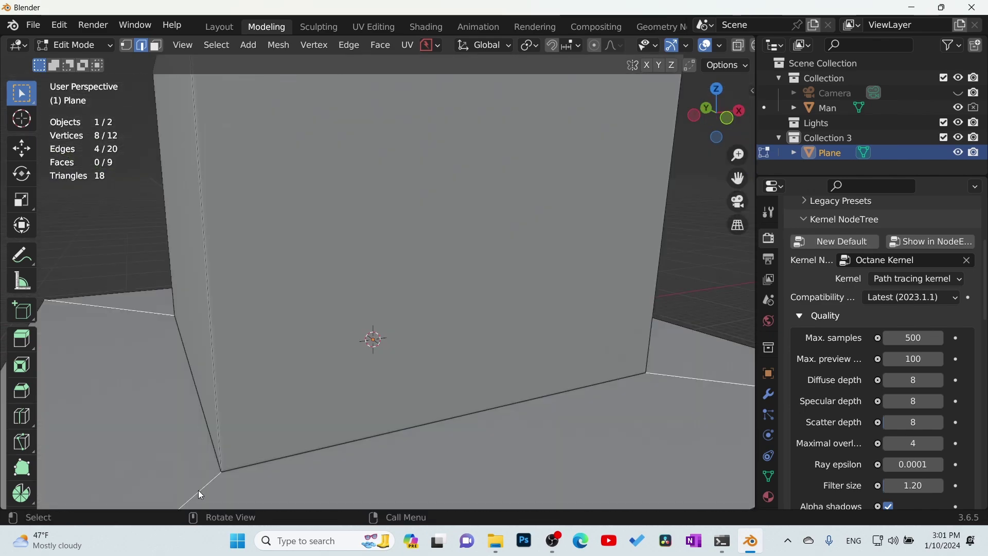
pyautogui.press('x')
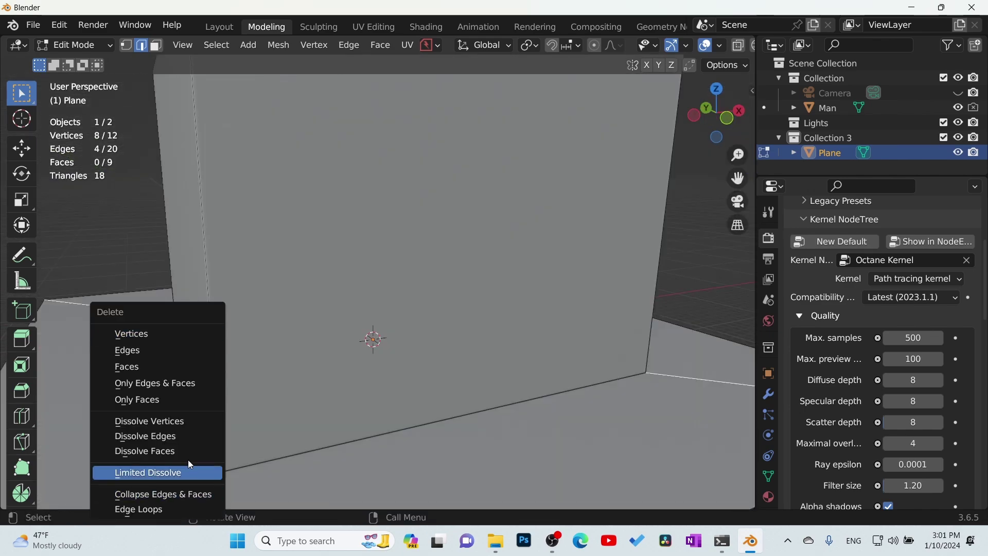
pyautogui.click(187, 436)
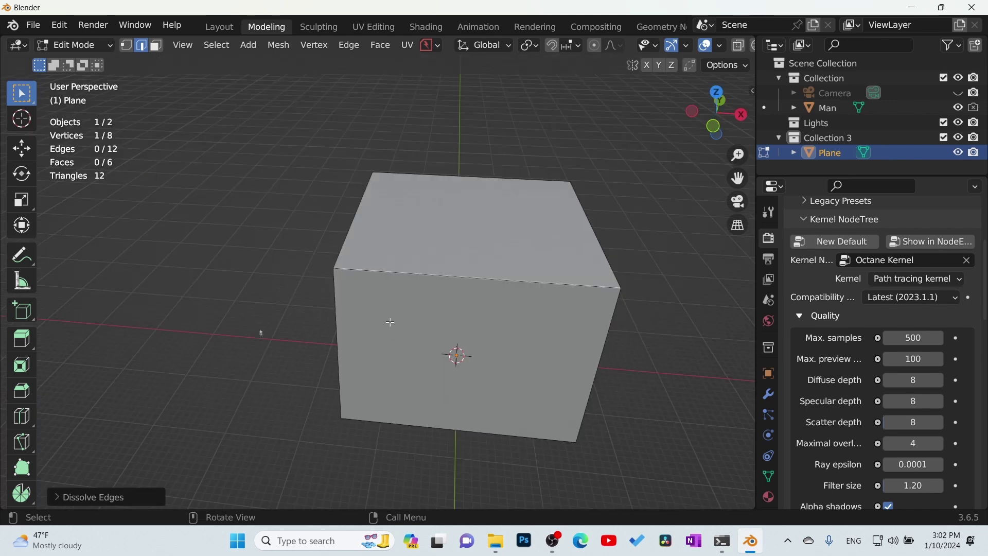
# - Bevel the block's four vertical edges with one segment to make it octagonal, and return to Object Mode
pyautogui.keyDown('ctrl'); pyautogui.keyDown('alt'); pyautogui.click(345, 304); pyautogui.keyUp('alt'); pyautogui.keyUp('ctrl')
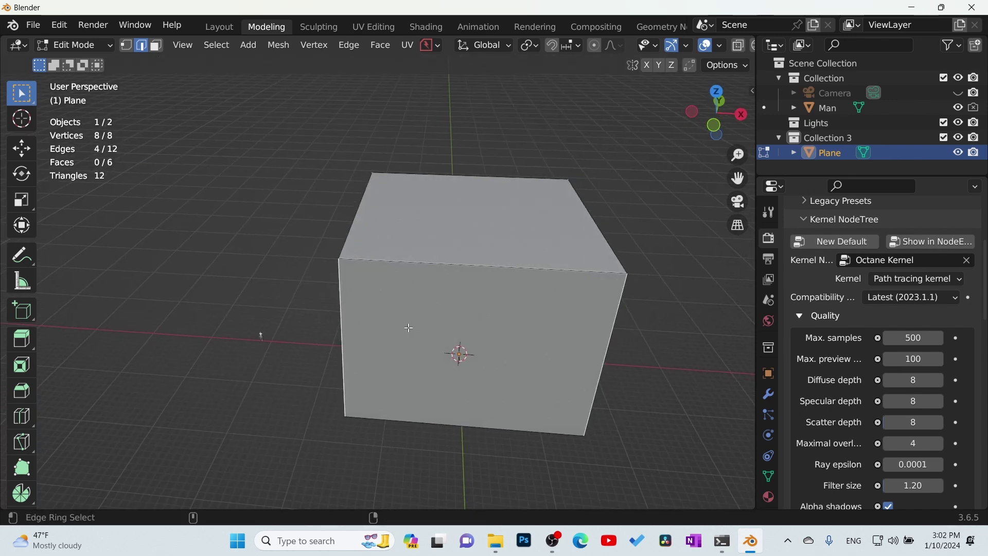
pyautogui.hotkey('ctrl', 'b')
pyautogui.click(474, 360)
pyautogui.hotkey('ctrl', 'Tab')
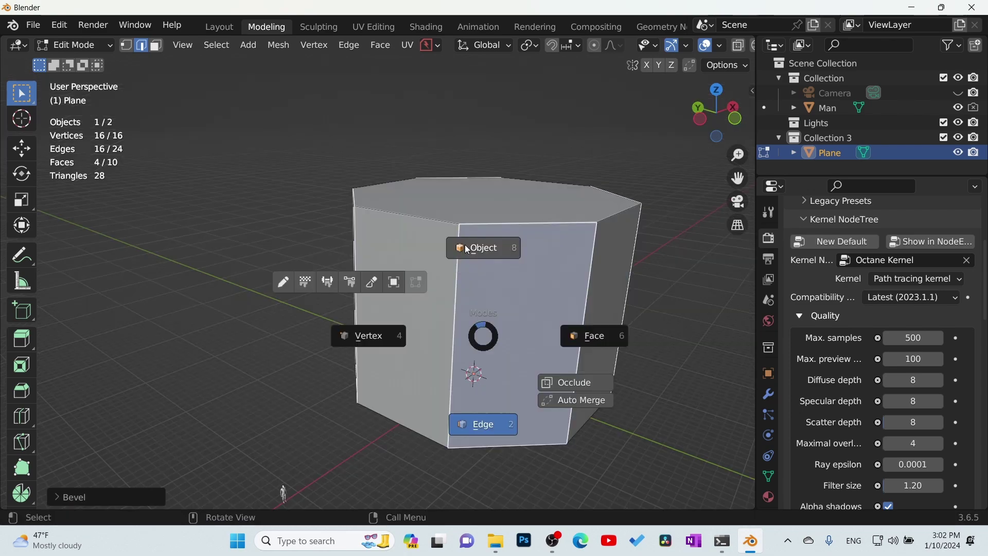
pyautogui.click(468, 249)
pyautogui.moveTo(404, 289); pyautogui.dragTo(375, 298, button='middle')
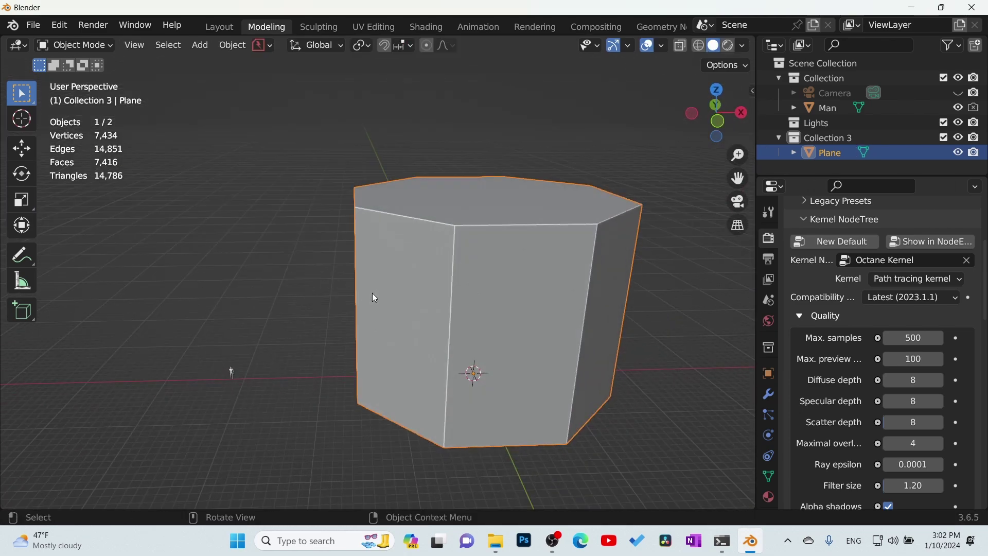
# - Show the octagonal block in rendered shading and apply its scale
pyautogui.click(729, 46)
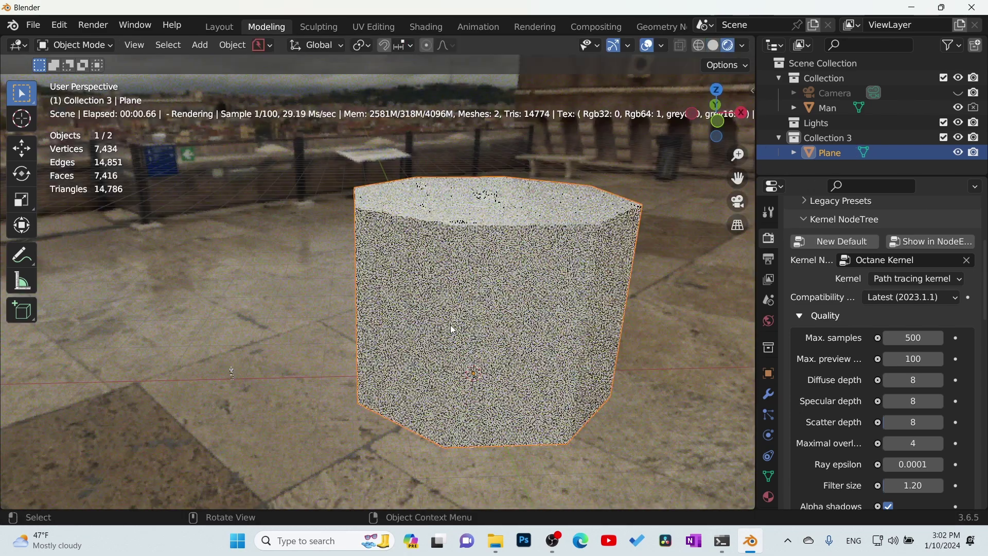
pyautogui.moveTo(558, 331); pyautogui.dragTo(504, 341, button='middle')
pyautogui.hotkey('ctrl', 'a')
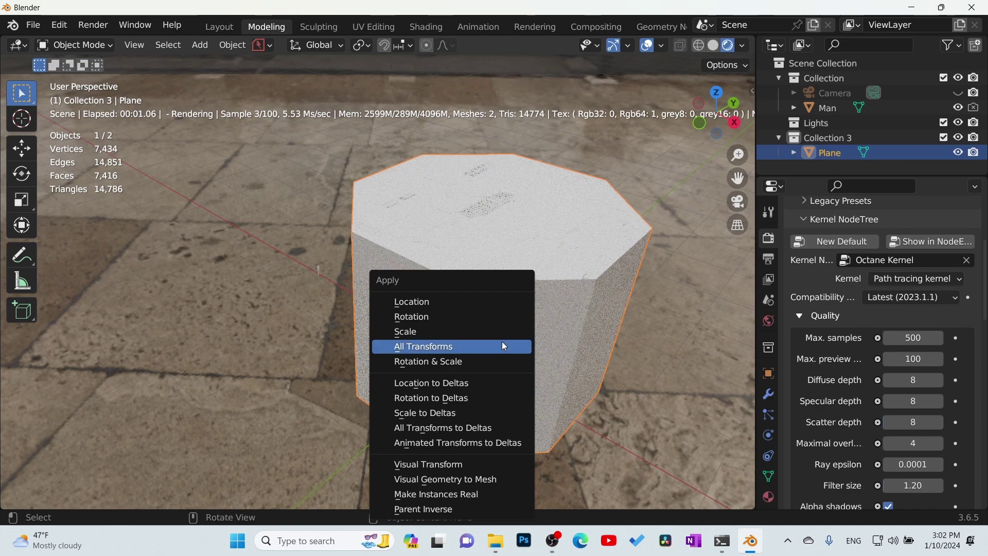
pyautogui.click(460, 332)
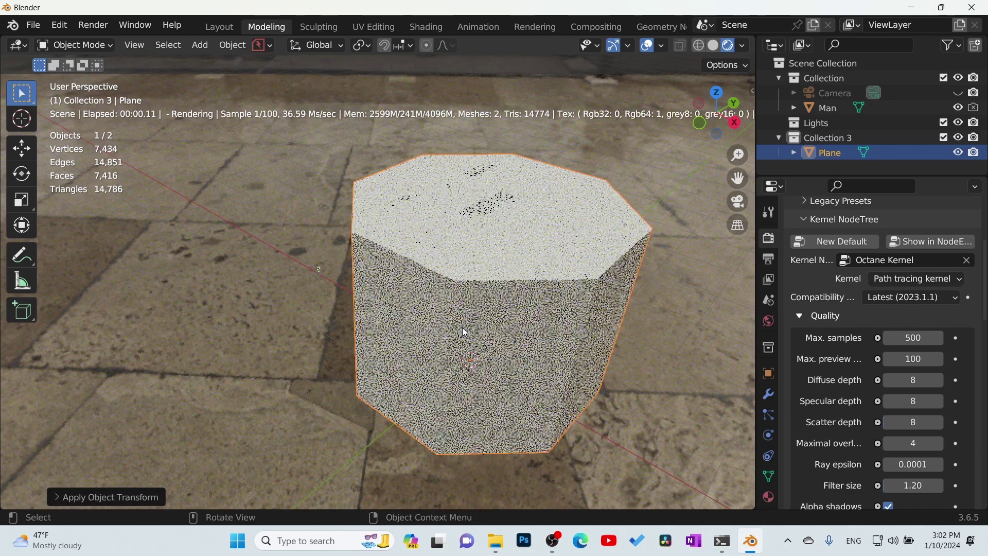
pyautogui.moveTo(531, 332); pyautogui.dragTo(520, 350, button='middle')
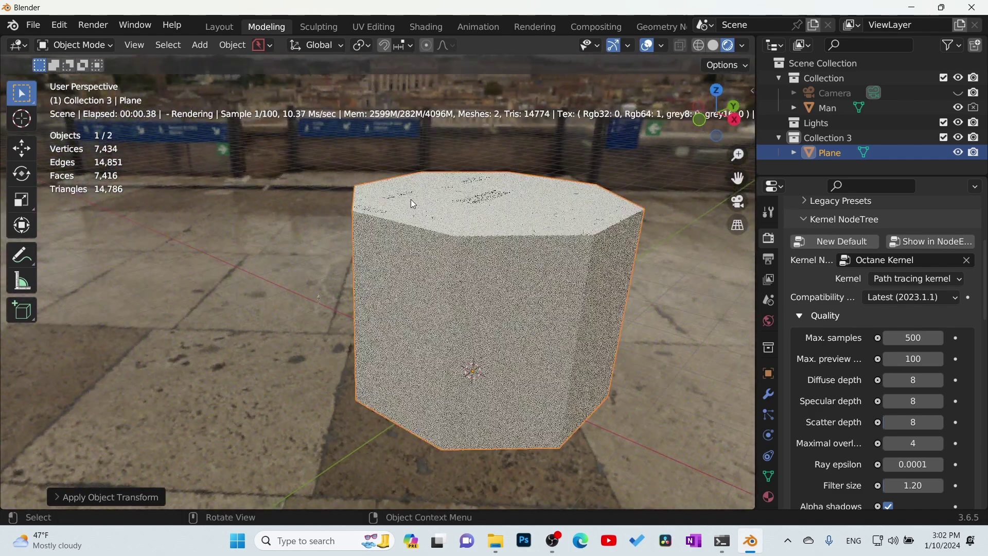
# - Switch to the Shading workspace and bring up the block's object material nodes around the d4.png displacement image
pyautogui.click(427, 26)
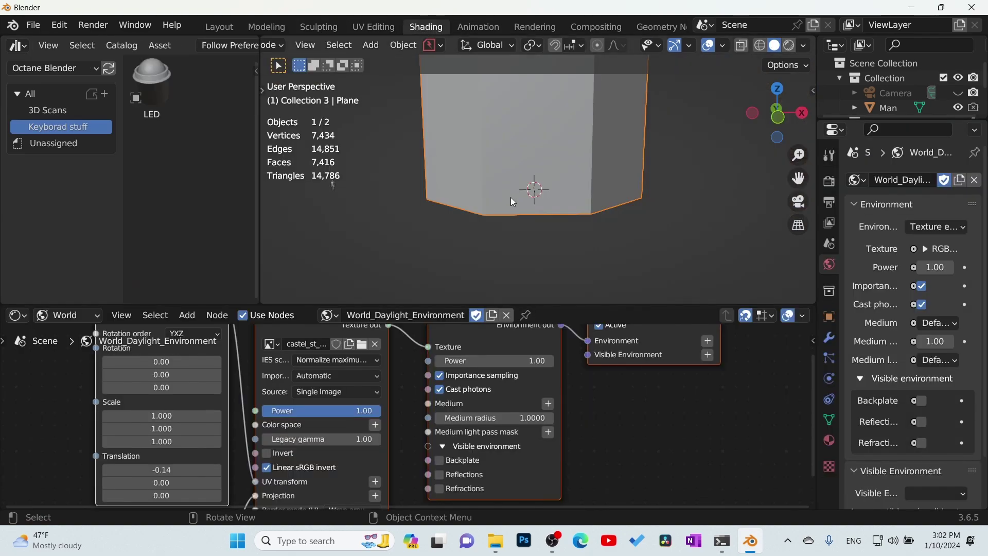
pyautogui.press('Home')
pyautogui.click(59, 316)
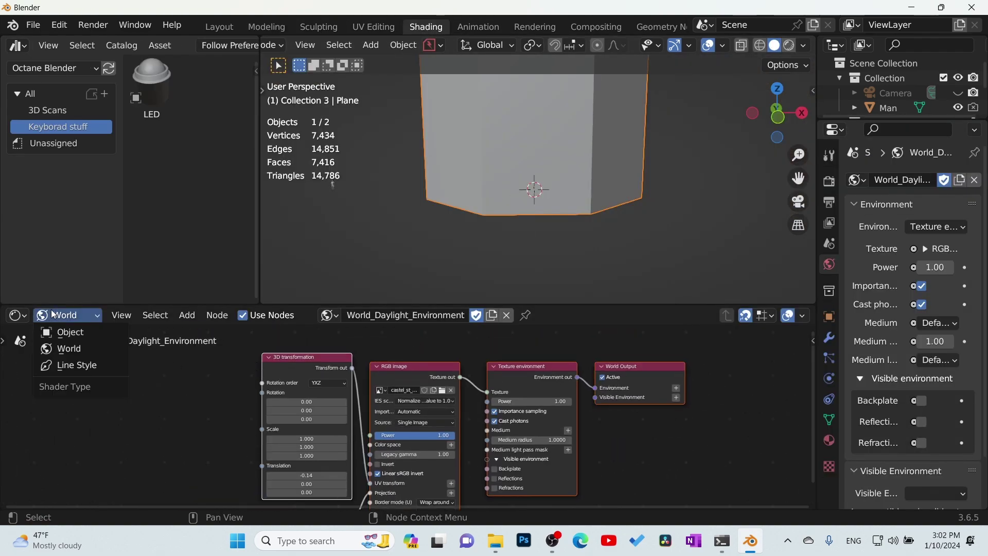
pyautogui.click(59, 333)
pyautogui.scroll(-2, 435, 402)
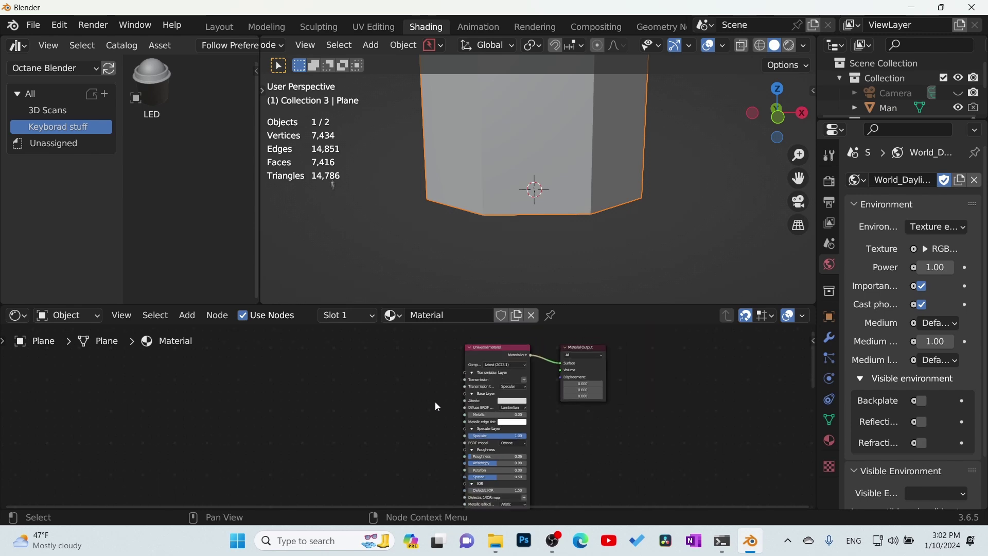
pyautogui.moveTo(435, 401); pyautogui.dragTo(542, 388, button='middle')
pyautogui.scroll(2, 494, 427)
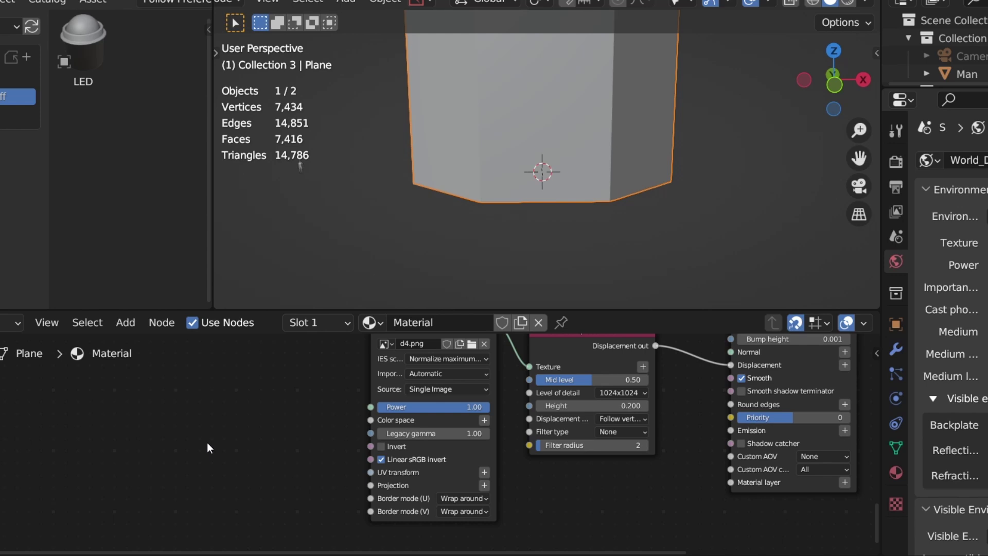
# - Add a Box Projection node and connect it to the Projection input of the d4.png Grayscale image node
pyautogui.press('q')
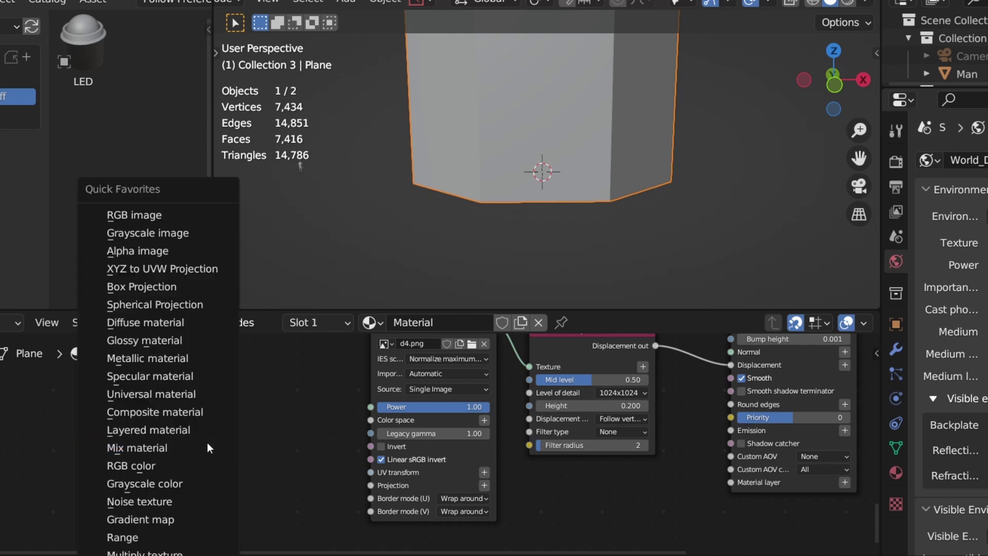
pyautogui.click(162, 286)
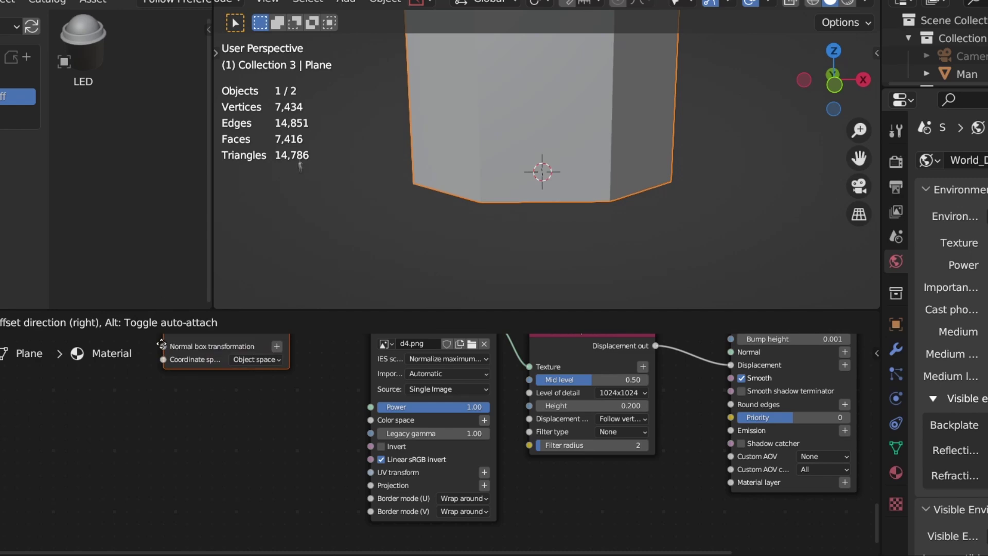
pyautogui.click(286, 452)
pyautogui.moveTo(302, 459); pyautogui.dragTo(371, 485)
pyautogui.moveTo(263, 464); pyautogui.dragTo(276, 501)
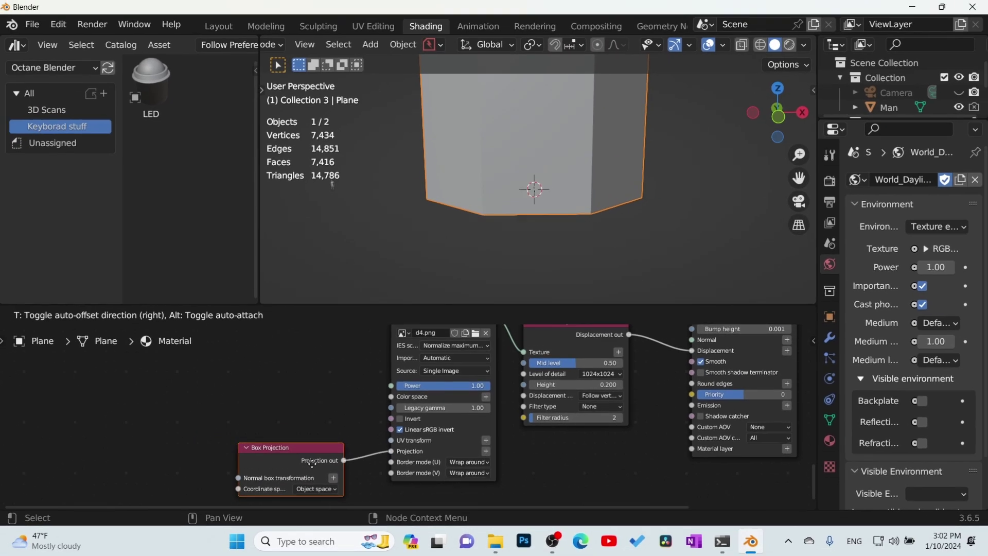
pyautogui.click(312, 464)
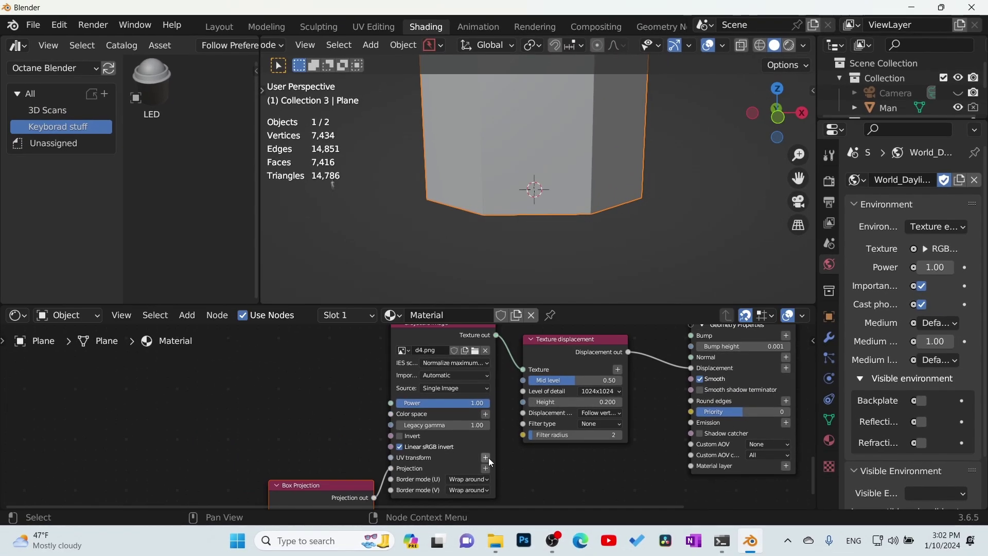
# - Add a 3D transformation to the Grayscale image's UV transform input and place it above the Box Projection node
pyautogui.click(486, 458)
pyautogui.moveTo(338, 465); pyautogui.dragTo(339, 359)
pyautogui.scroll(-3, 479, 399)
pyautogui.moveTo(479, 399); pyautogui.dragTo(466, 403, button='middle')
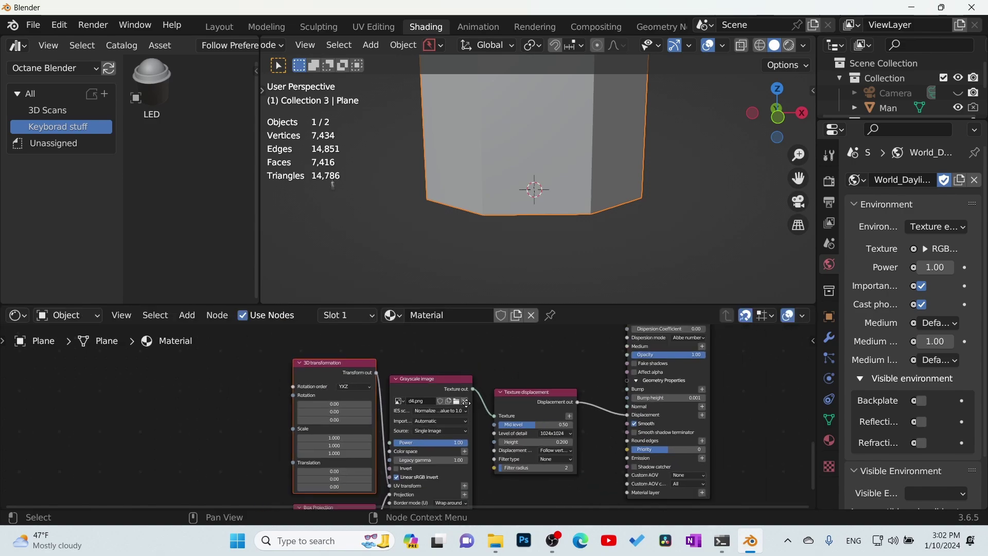
# - Show the octagonal block in rendered shading and unwrap all its faces with Cube Projection
pyautogui.click(789, 45)
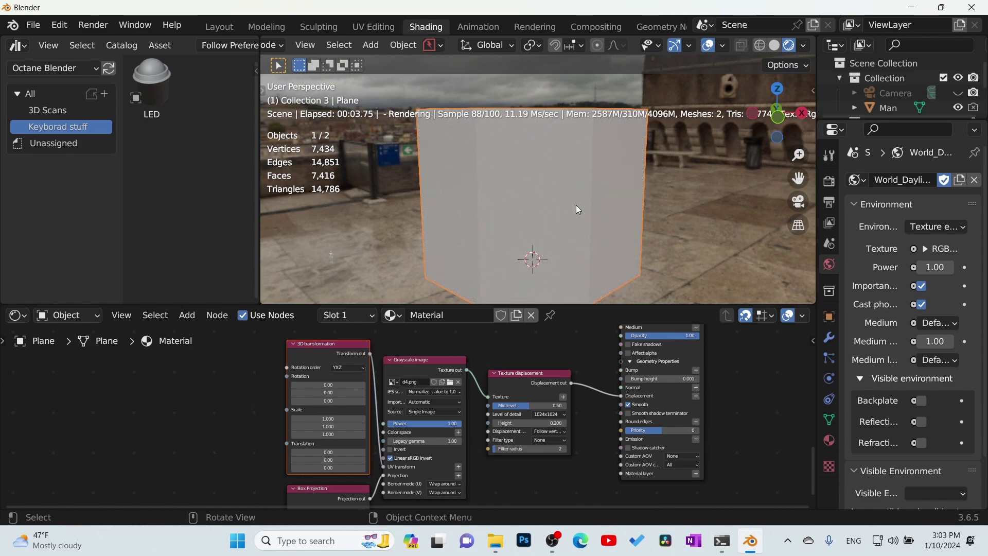
pyautogui.press('Tab')
pyautogui.click(601, 233)
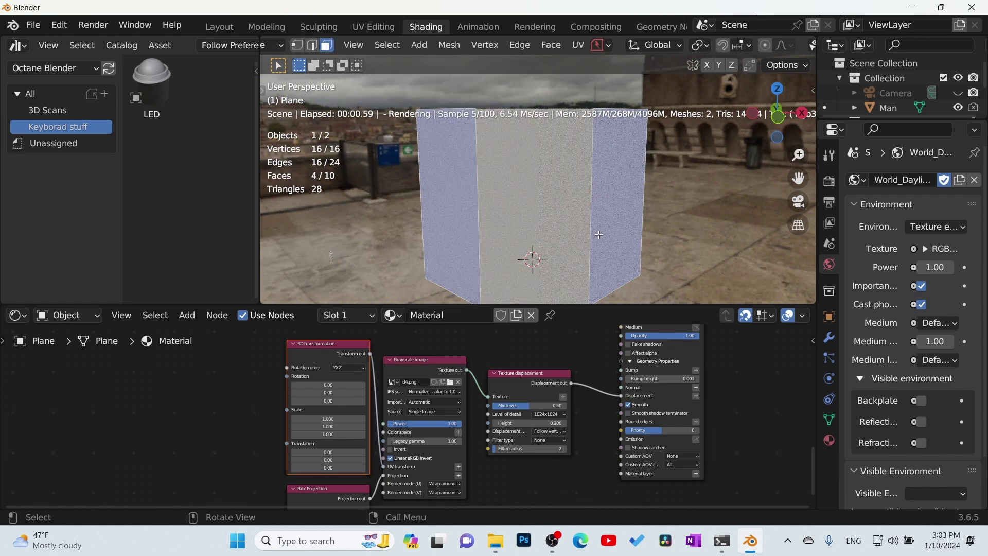
pyautogui.press('a')
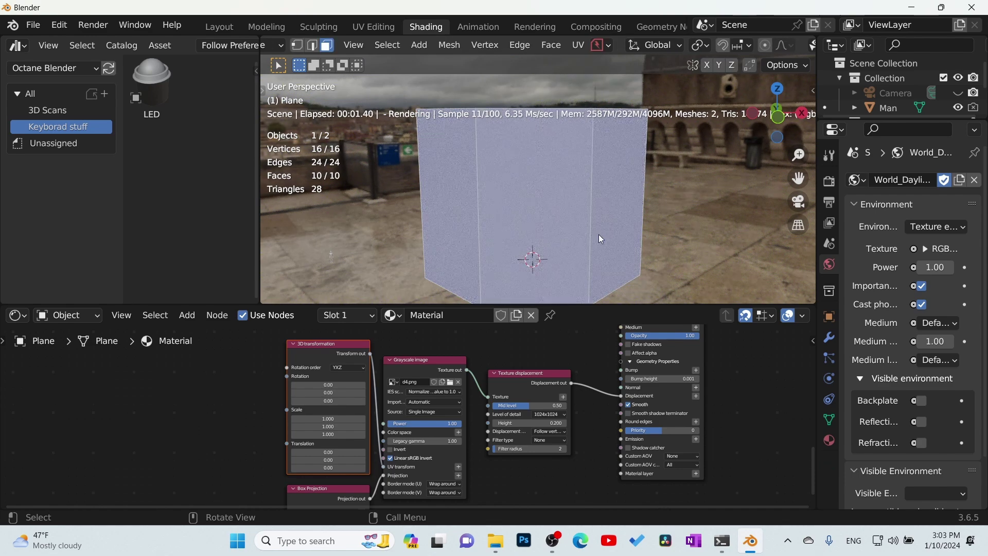
pyautogui.press('u')
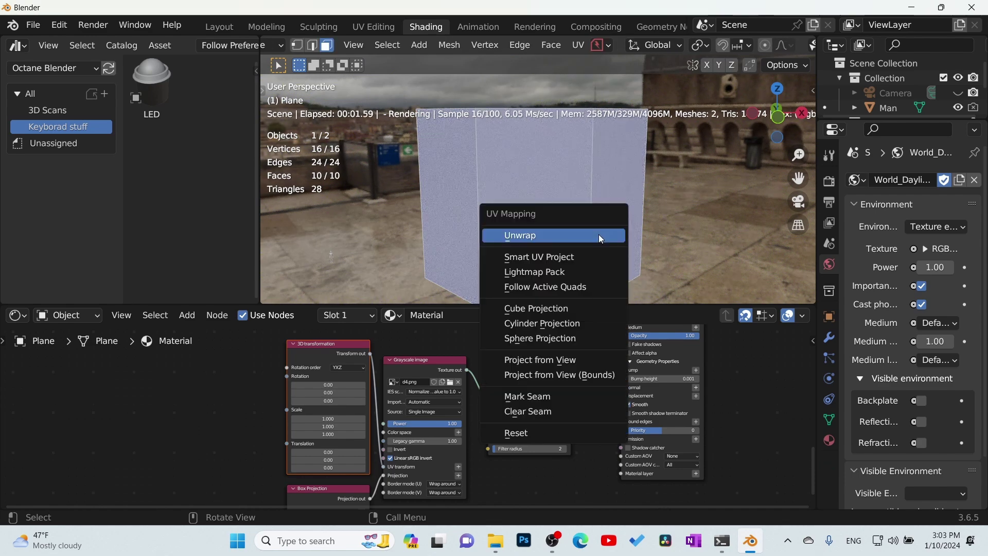
pyautogui.click(554, 310)
pyautogui.hotkey('ctrl', 'Tab')
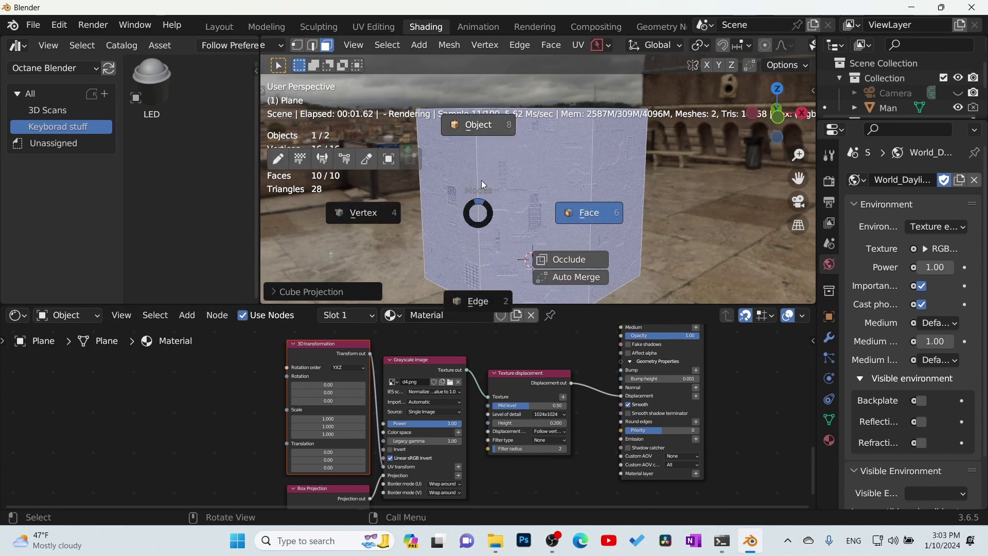
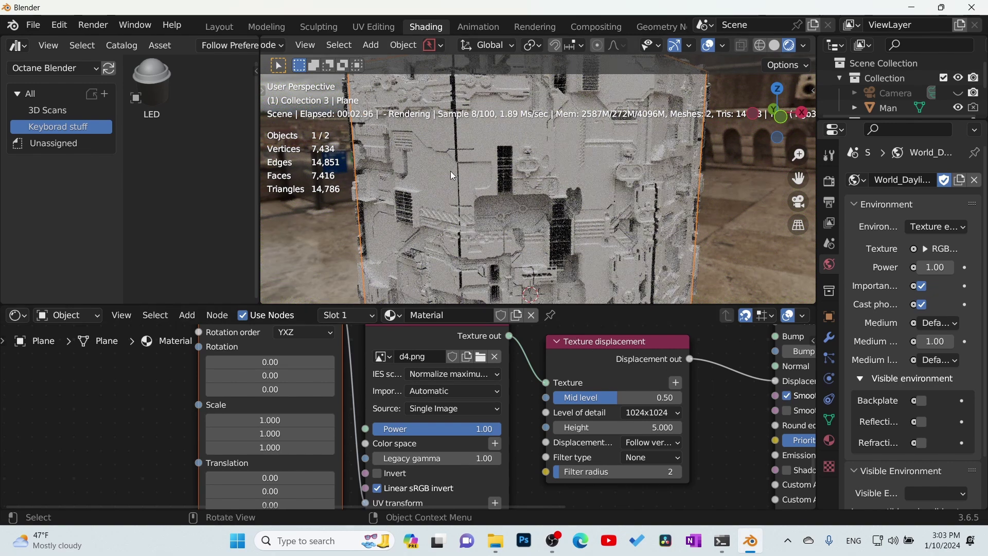
# - Set the texture displacement's mid level to 0.57 and height to 4
pyautogui.moveTo(641, 405)
pyautogui.mouseDown()
pyautogui.moveTo(649, 405)
pyautogui.moveTo(605, 405)
pyautogui.moveTo(628, 404)
pyautogui.mouseUp()
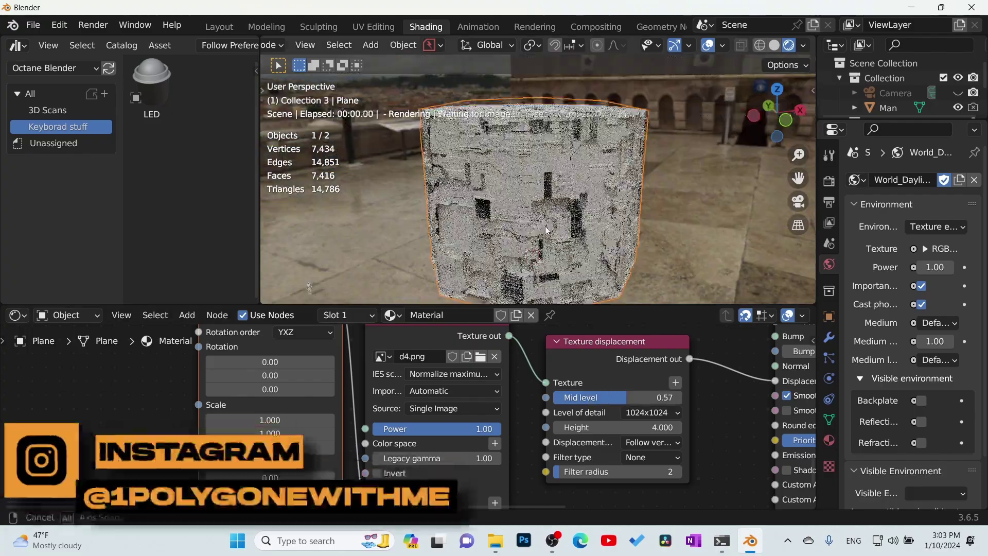
pyautogui.moveTo(547, 230); pyautogui.dragTo(578, 194, button='middle')
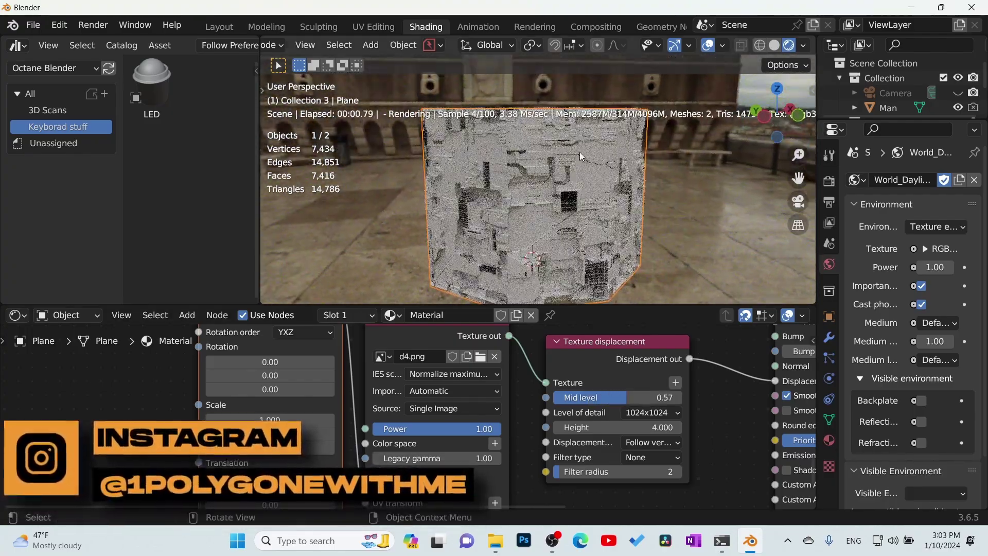
pyautogui.press('capslock')
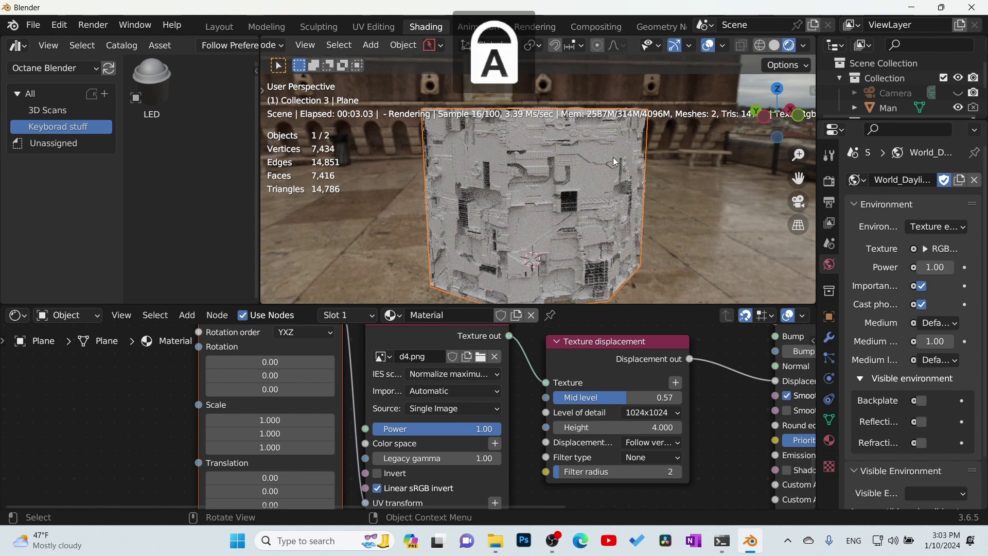
# - Enter face editing on the block and add three evenly spaced horizontal loop cuts around it
pyautogui.press('Tab')
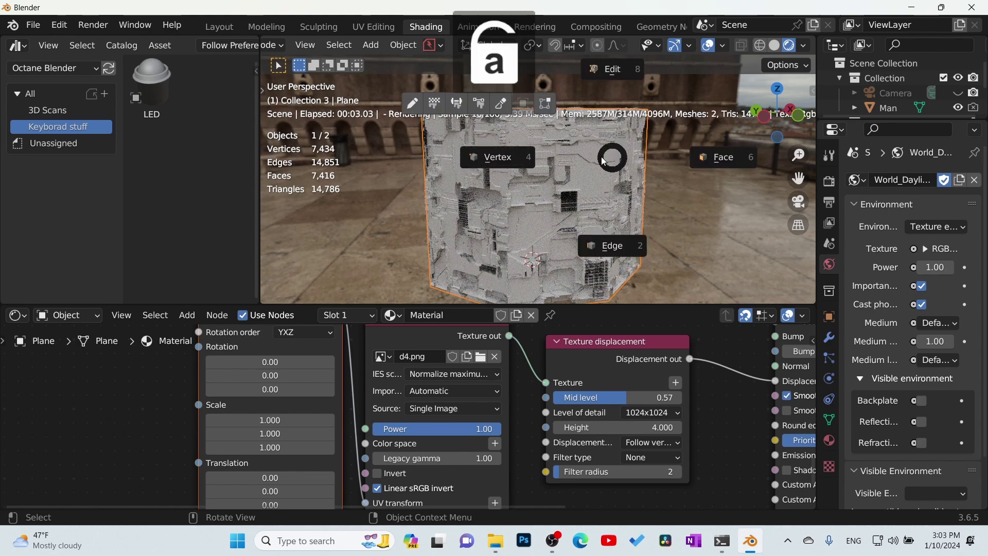
pyautogui.click(718, 149)
pyautogui.press('ctrl')
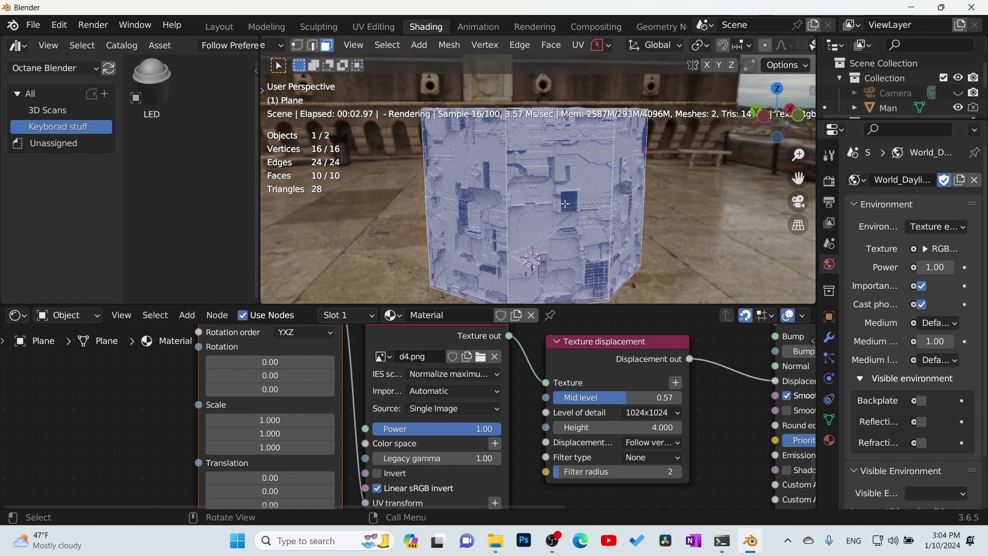
pyautogui.hotkey('ctrl', 'r')
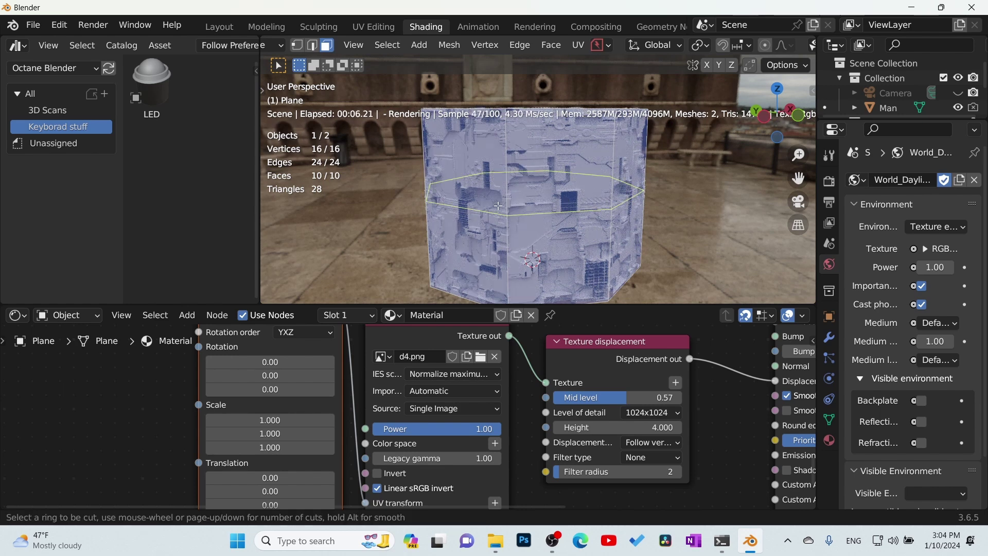
pyautogui.scroll(2, 498, 205)
pyautogui.click(563, 198)
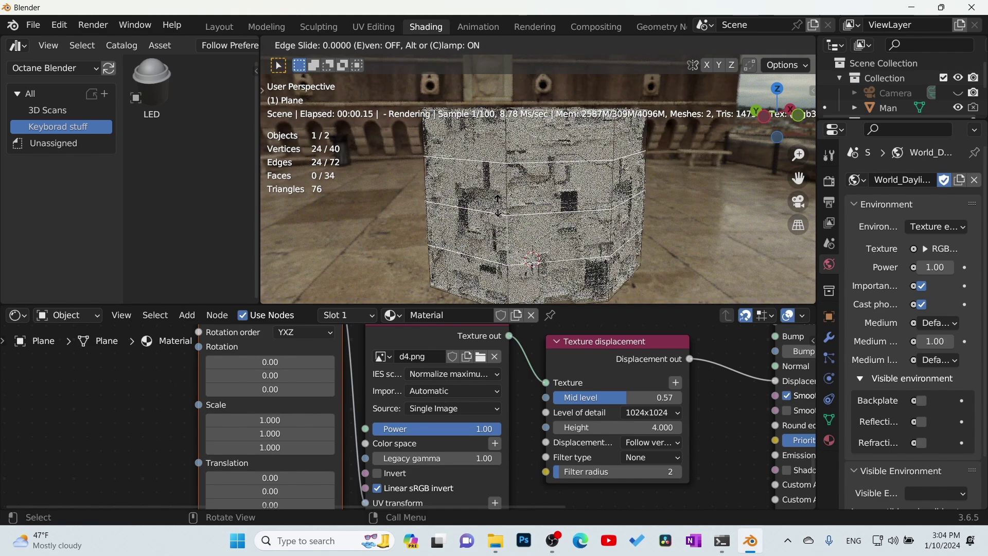
pyautogui.rightClick(562, 199)
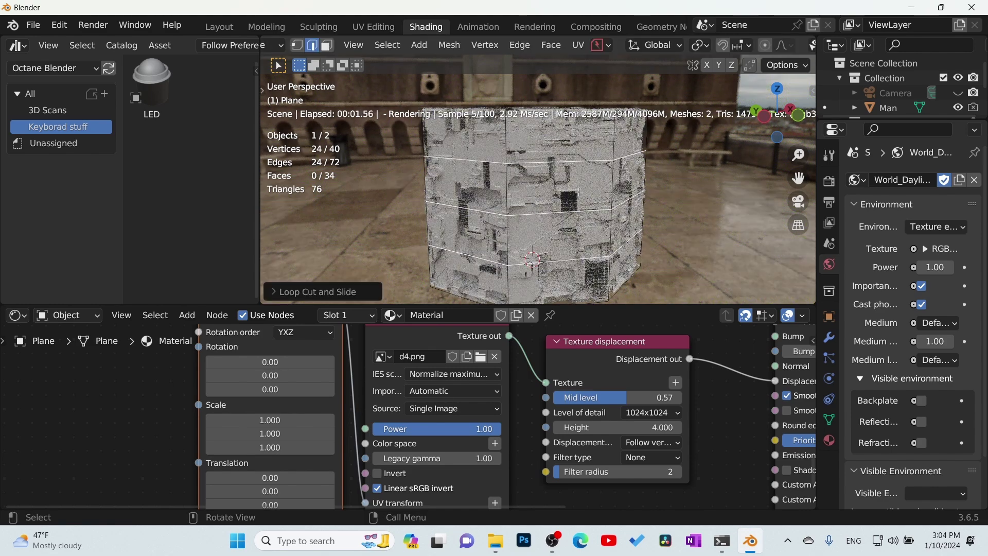
# - Extrude the ring of faces between the block's upper two loop cuts and scale it outward by about 1.24
pyautogui.click(579, 192)
pyautogui.hotkey('ctrl', 'Tab')
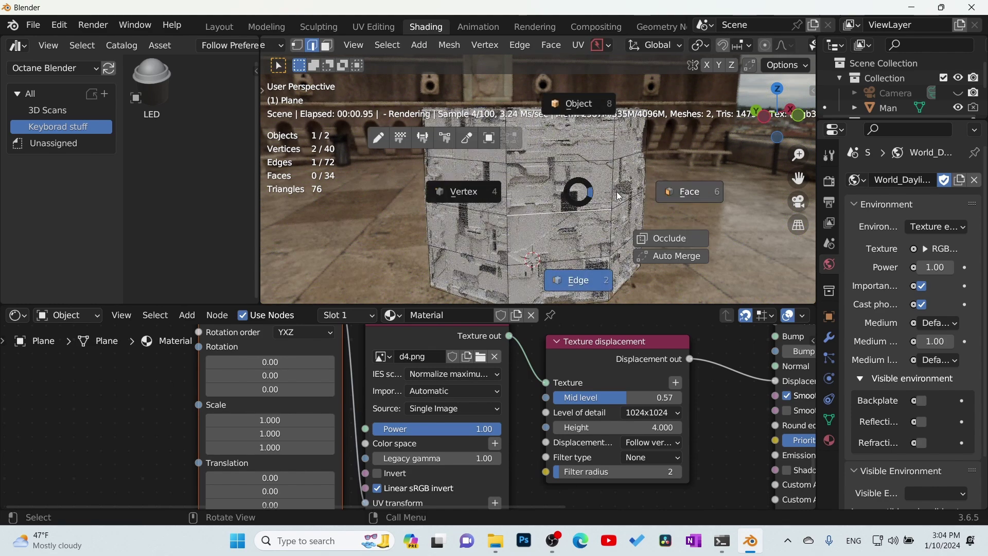
pyautogui.click(668, 193)
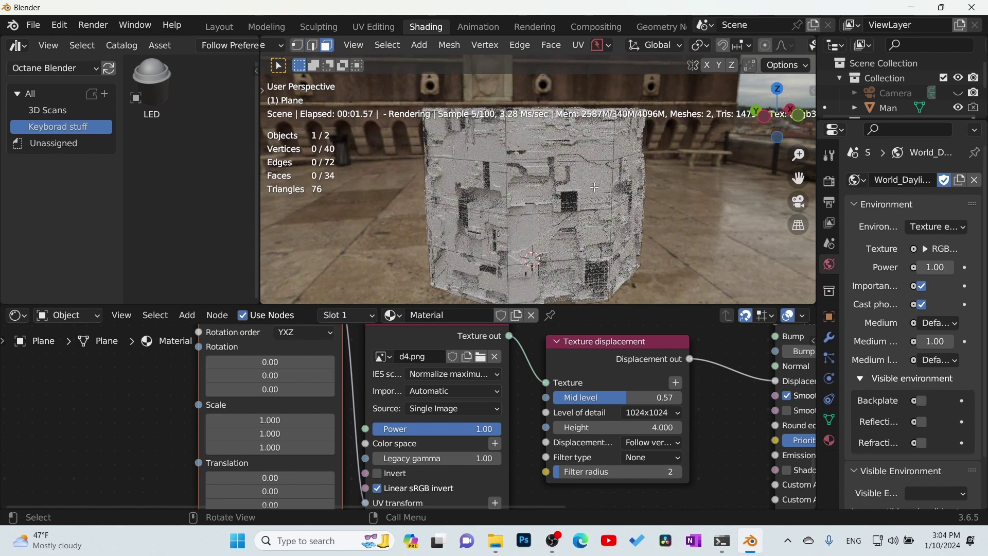
pyautogui.keyDown('alt'); pyautogui.click(612, 187); pyautogui.keyUp('alt')
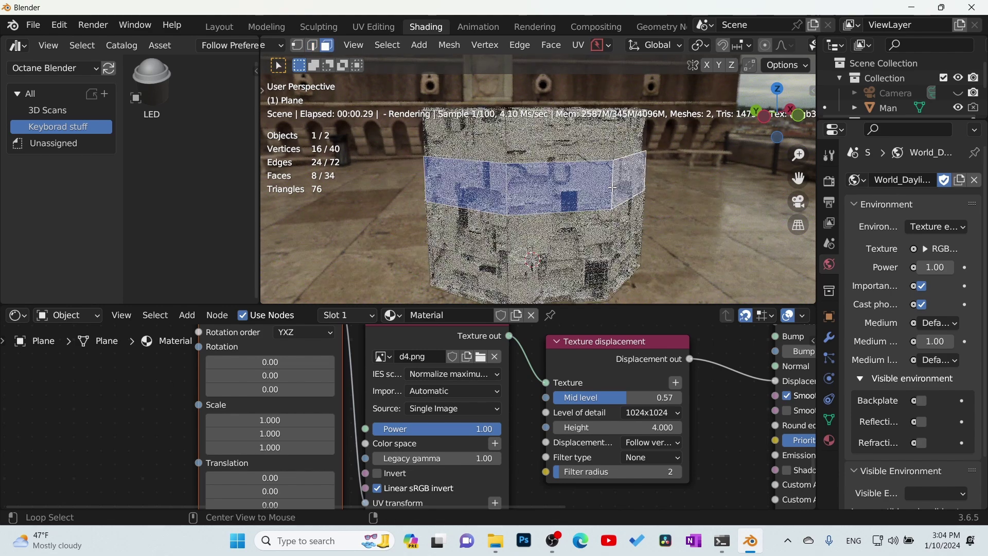
pyautogui.press('e')
pyautogui.click(701, 220)
pyautogui.press('s')
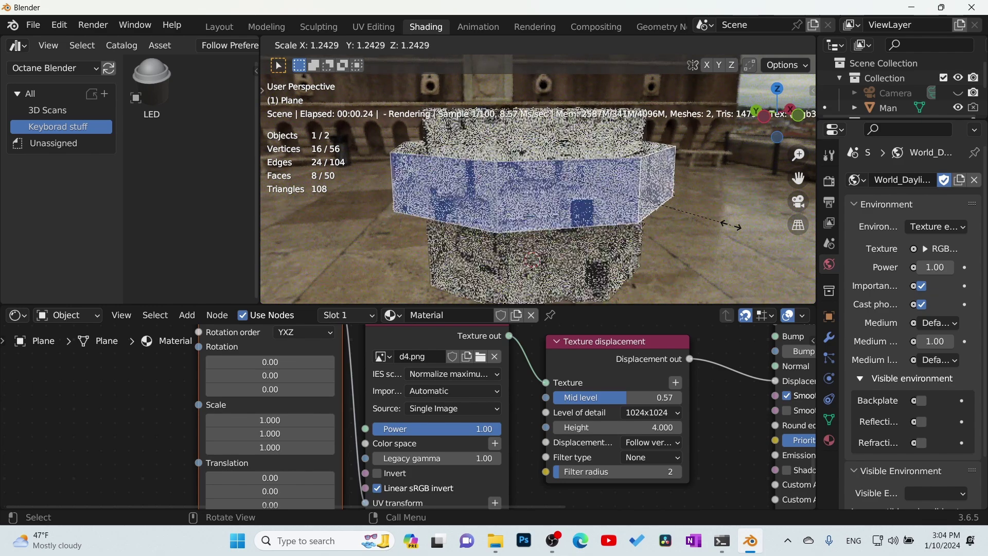
pyautogui.click(731, 225)
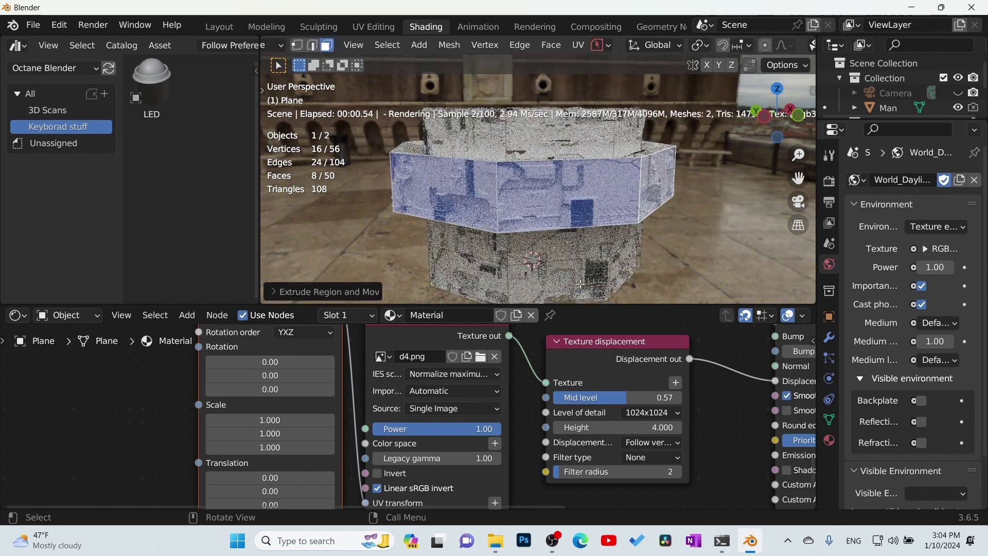
# - Extrude a single side face of the block's lowest band outward into a protruding box
pyautogui.click(563, 263)
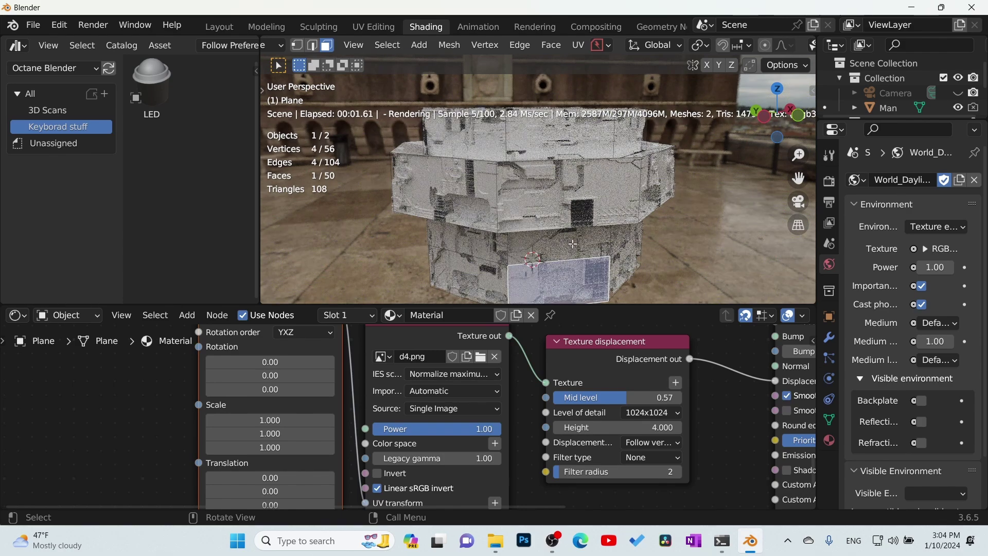
pyautogui.moveTo(597, 282); pyautogui.dragTo(589, 112, button='middle')
pyautogui.press('e')
pyautogui.click(709, 272)
pyautogui.scroll(-3, 589, 111)
pyautogui.moveTo(644, 226); pyautogui.dragTo(611, 230, button='middle')
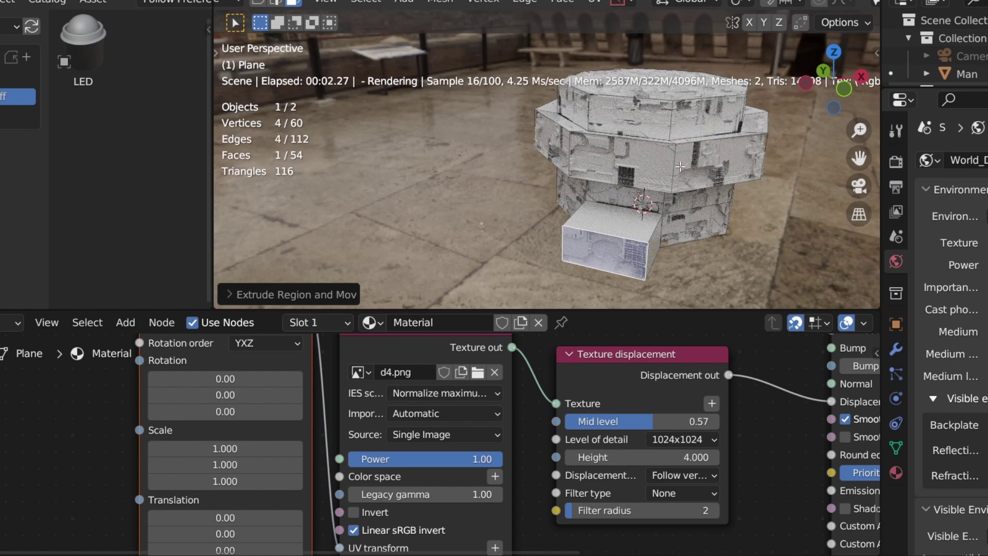
# - Reapply Cube Projection to all faces of the extruded block and return to Object Mode
pyautogui.press('a')
pyautogui.press('u')
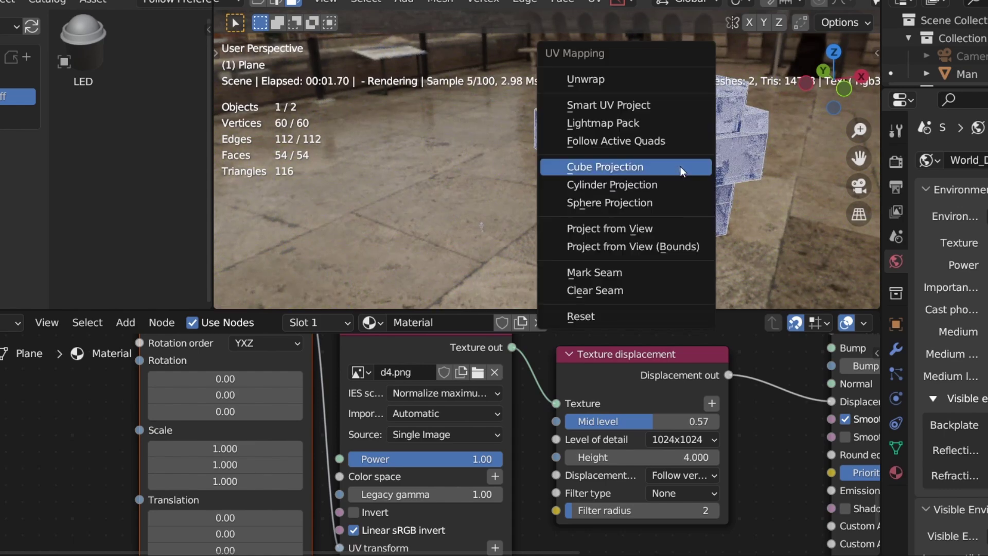
pyautogui.click(682, 171)
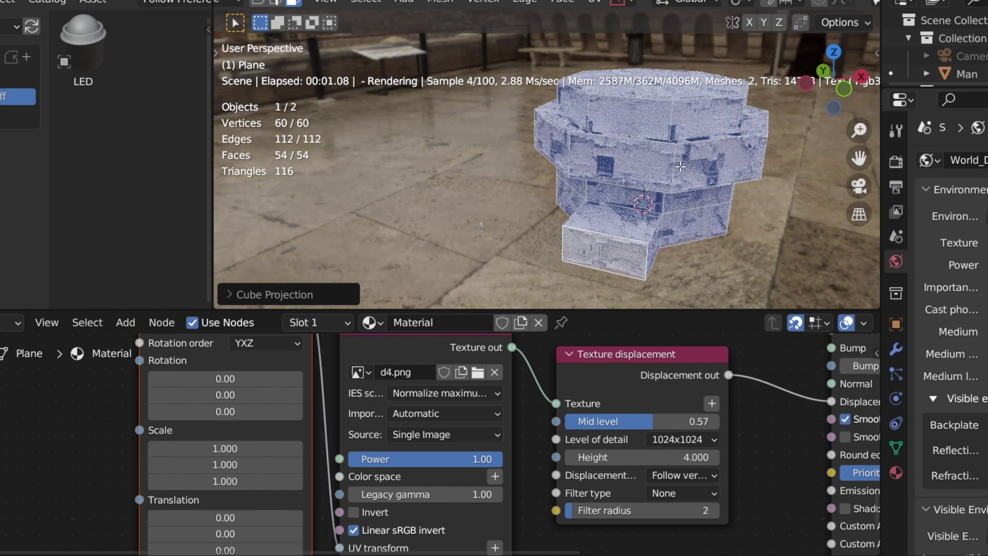
pyautogui.press('Tab')
pyautogui.click(673, 63)
# - Add a Landscape mesh to the scene at the 3D cursor and scale it up
pyautogui.moveTo(682, 206); pyautogui.dragTo(505, 183, button='middle')
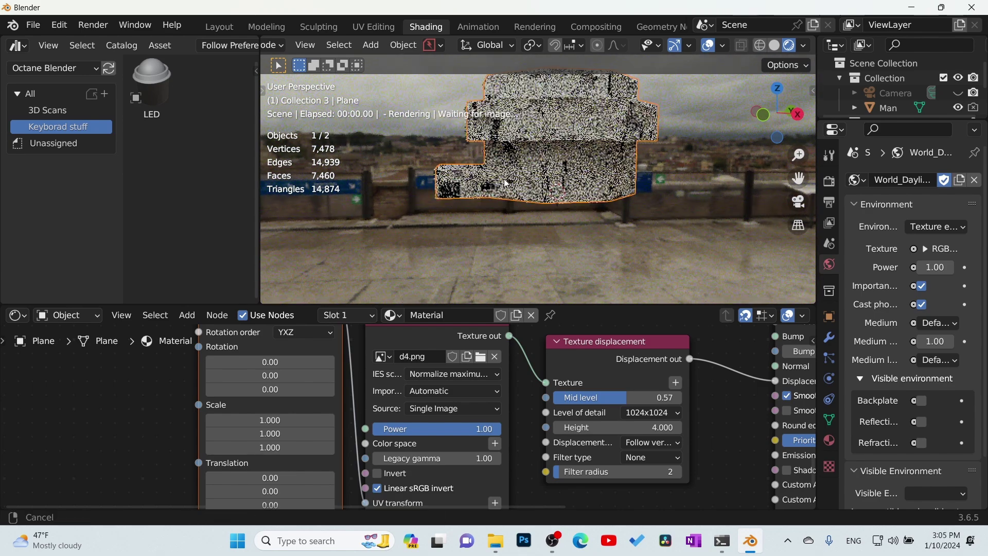
pyautogui.scroll(-2, 570, 220)
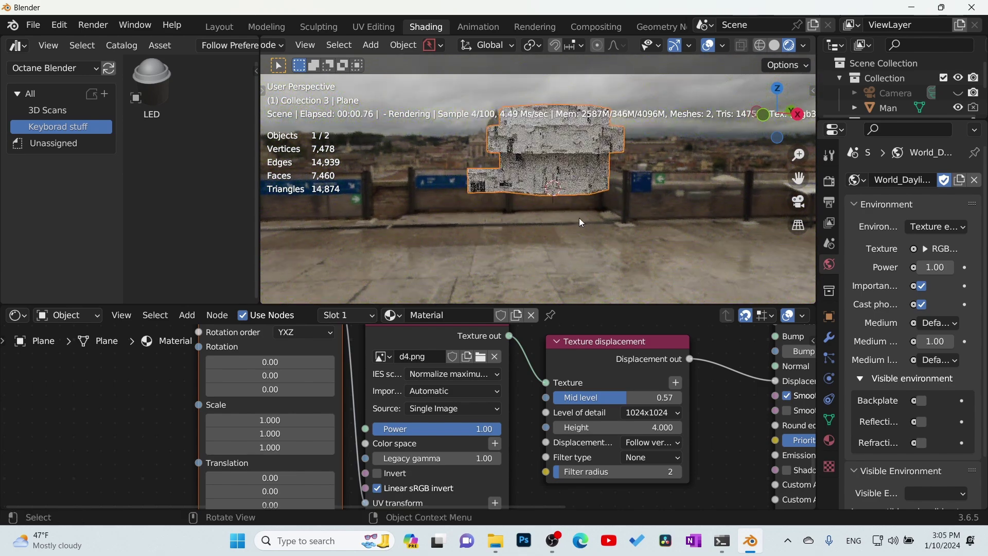
pyautogui.moveTo(580, 224); pyautogui.dragTo(640, 205, button='middle')
pyautogui.hotkey('shift', 'a')
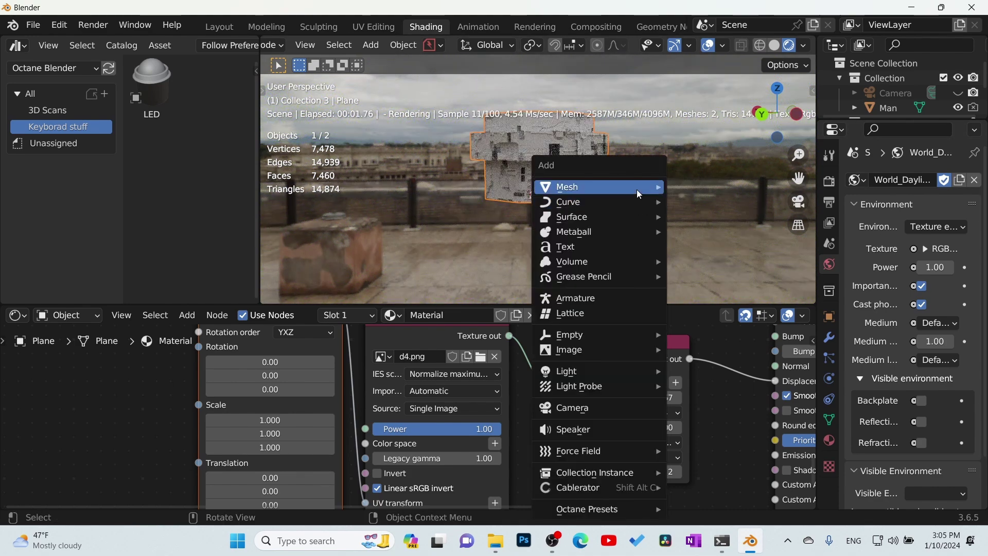
pyautogui.moveTo(637, 190)
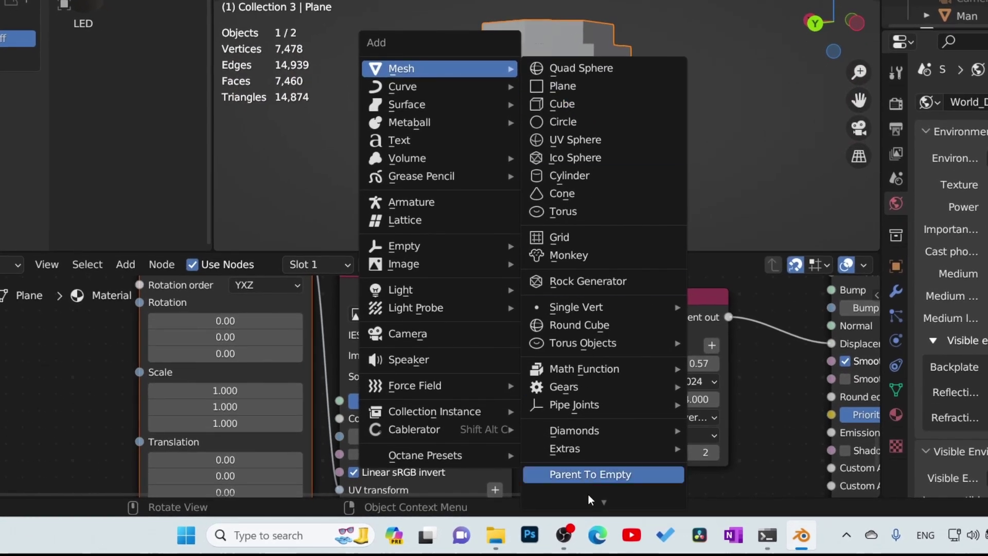
pyautogui.moveTo(594, 501)
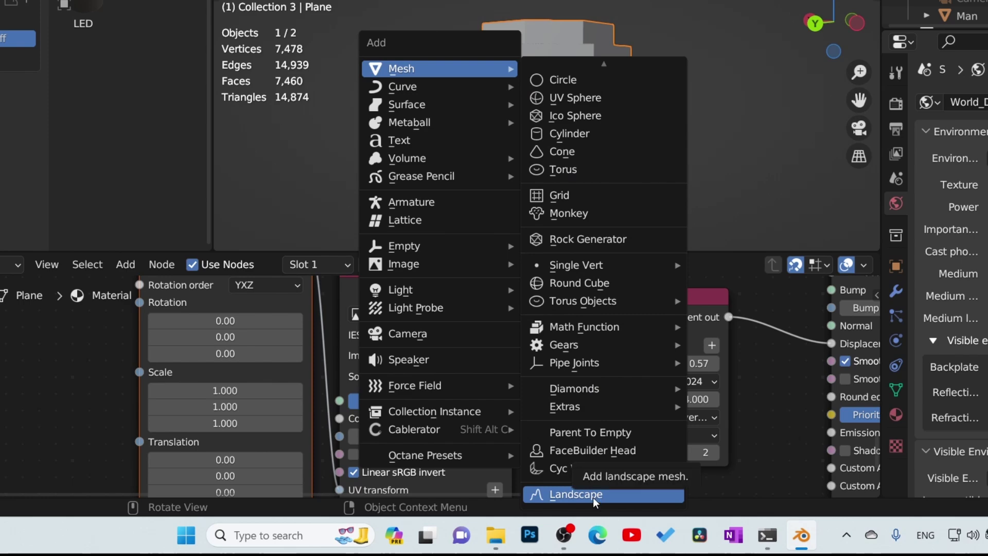
pyautogui.click(593, 495)
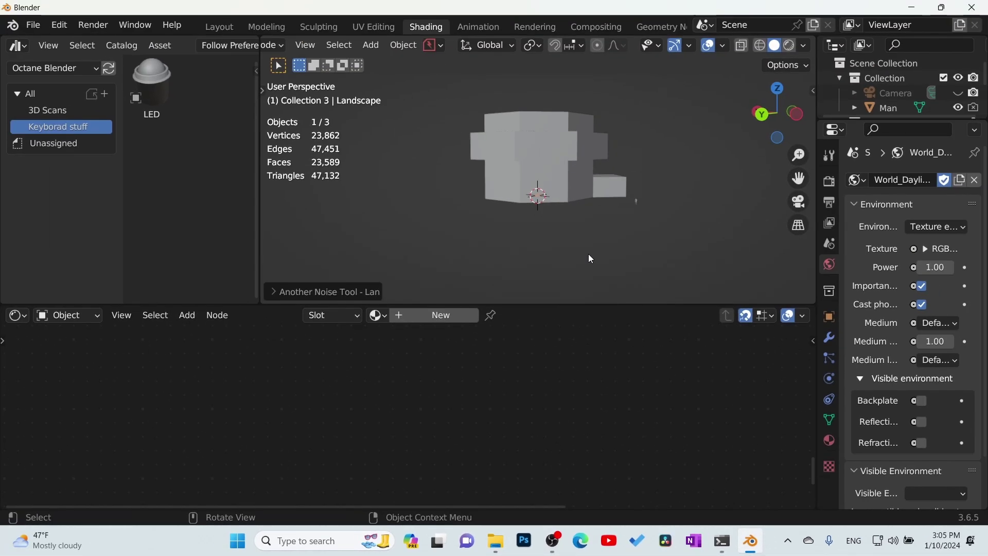
pyautogui.press('s')
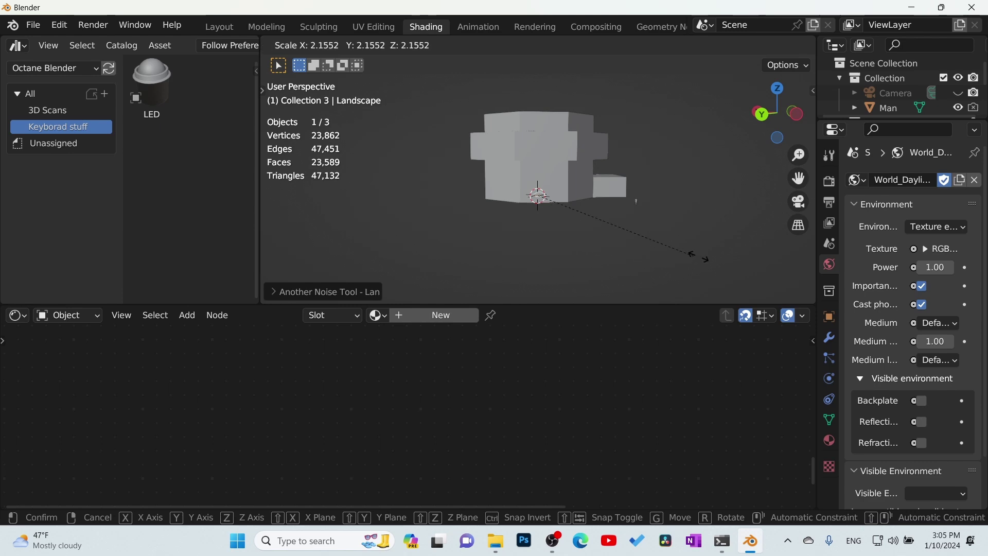
pyautogui.click(278, 319)
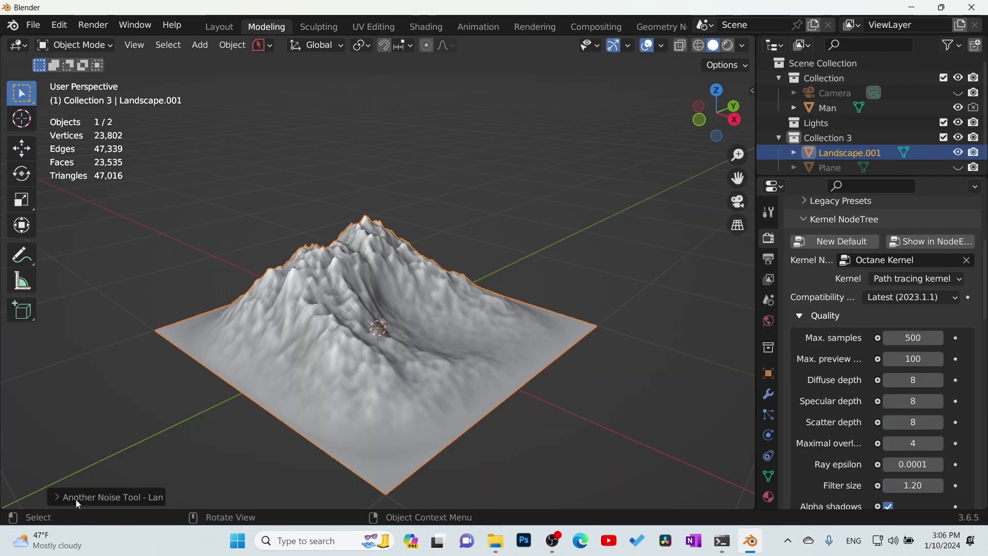
# - Expand the new landscape's operator settings, try the cliff preset and switch to the flatstones preset
pyautogui.click(60, 496)
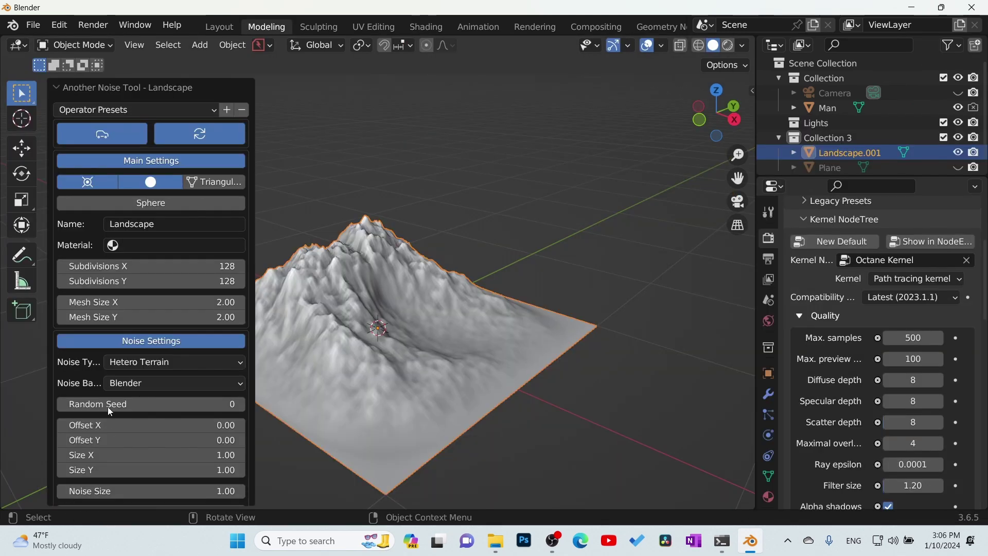
pyautogui.click(168, 111)
pyautogui.click(134, 238)
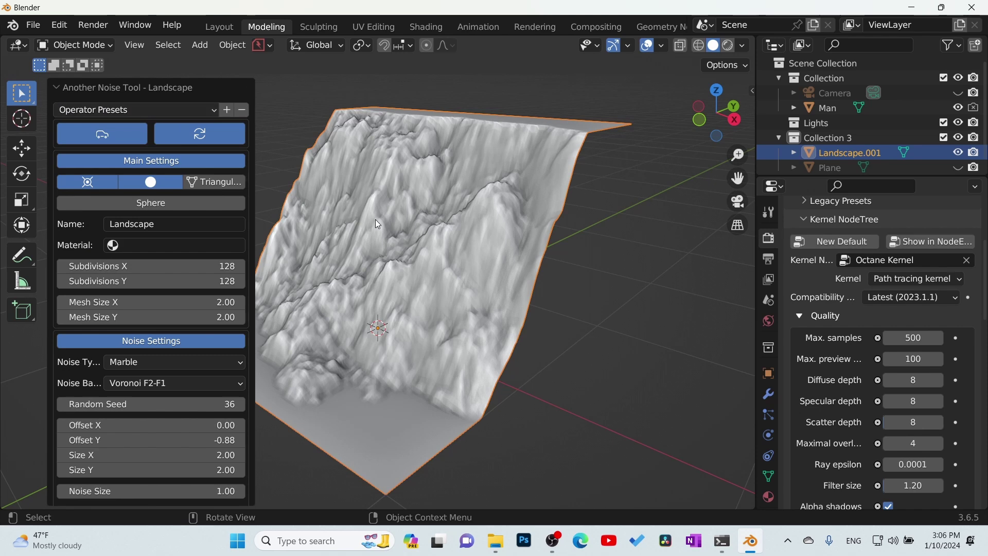
pyautogui.click(129, 111)
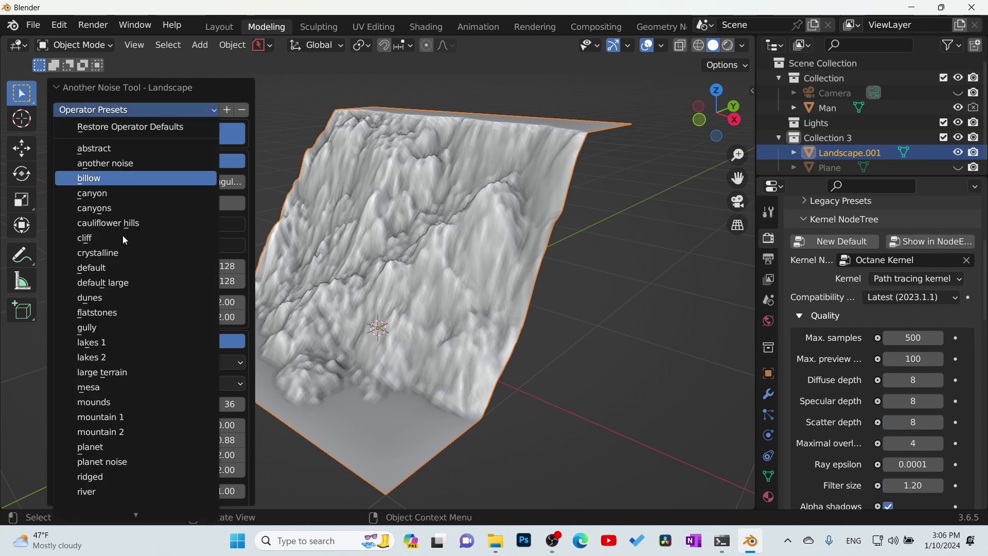
pyautogui.click(118, 311)
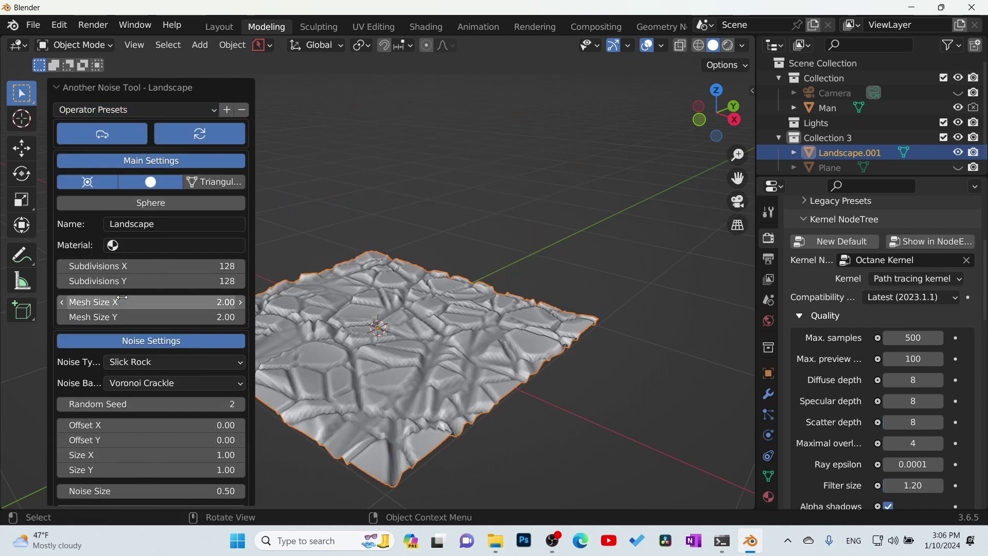
# - Apply the dunes operator preset to the landscape, set Mesh Size X and Y to 14.39, and collapse the operator settings
pyautogui.click(162, 107)
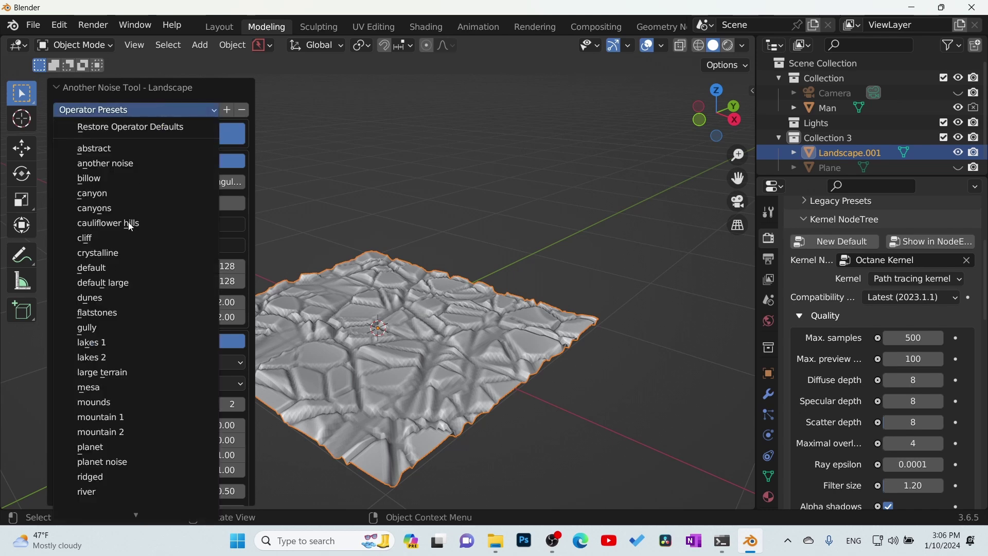
pyautogui.click(110, 298)
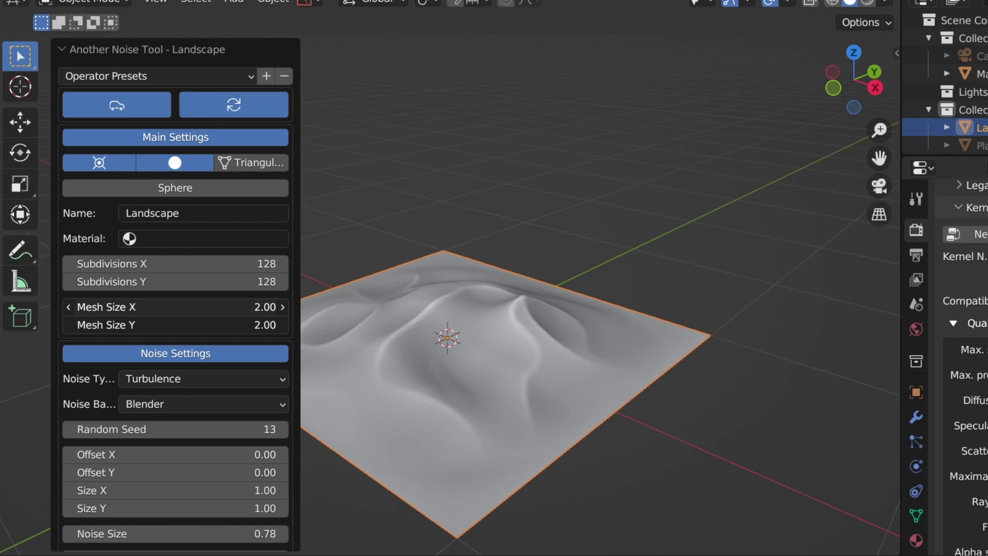
pyautogui.moveTo(175, 307); pyautogui.dragTo(206, 302)
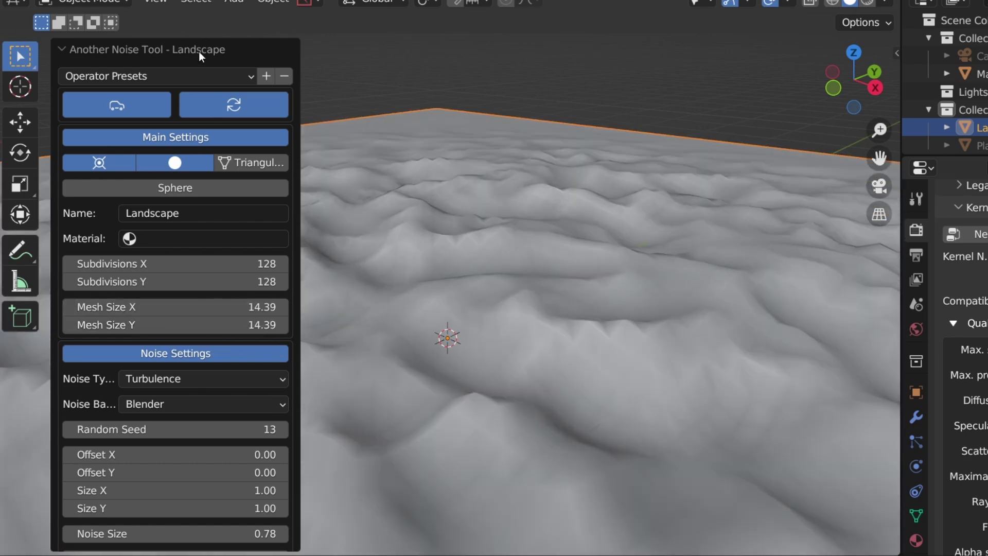
pyautogui.click(199, 50)
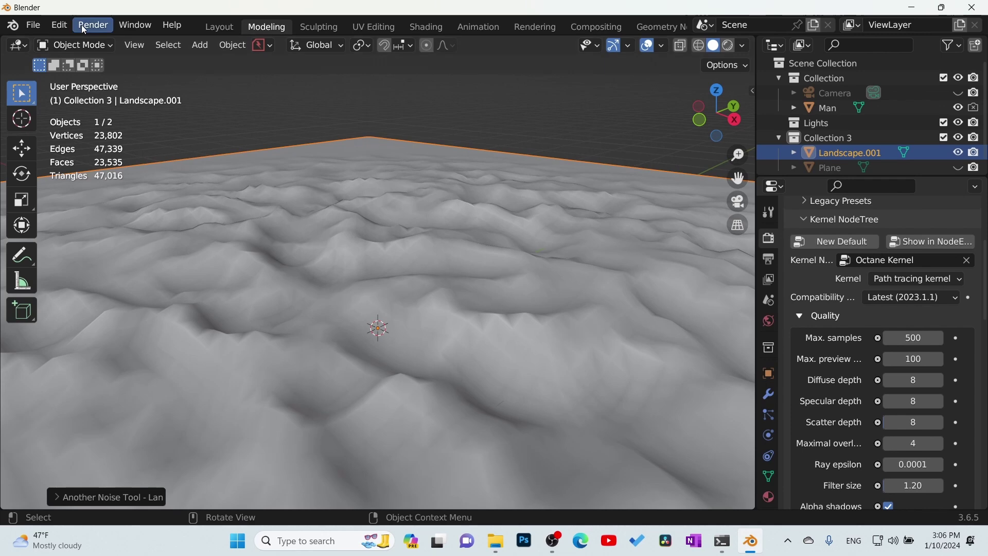
# - Look up the landscape add-on in the add-on preferences with the search term "land" and close the preferences
pyautogui.click(59, 24)
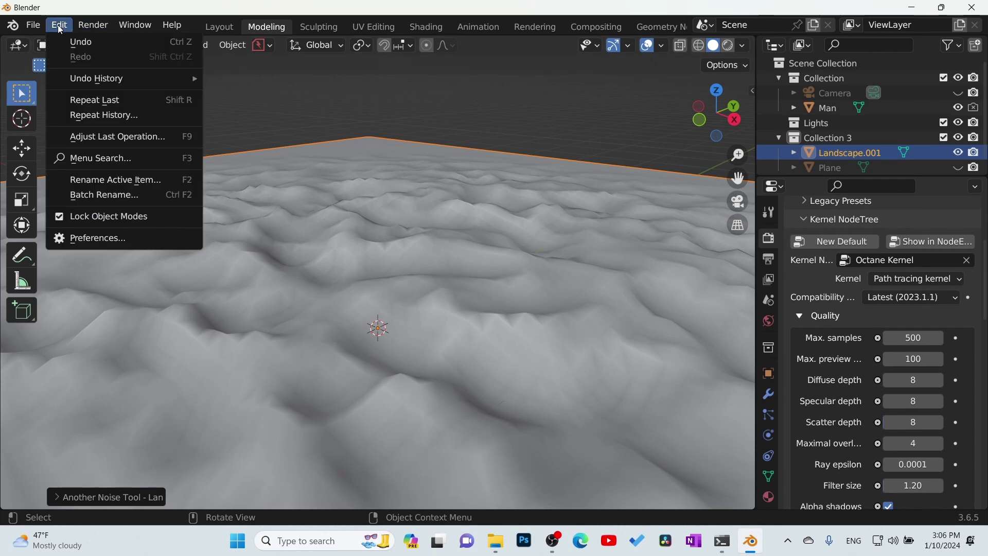
pyautogui.click(95, 242)
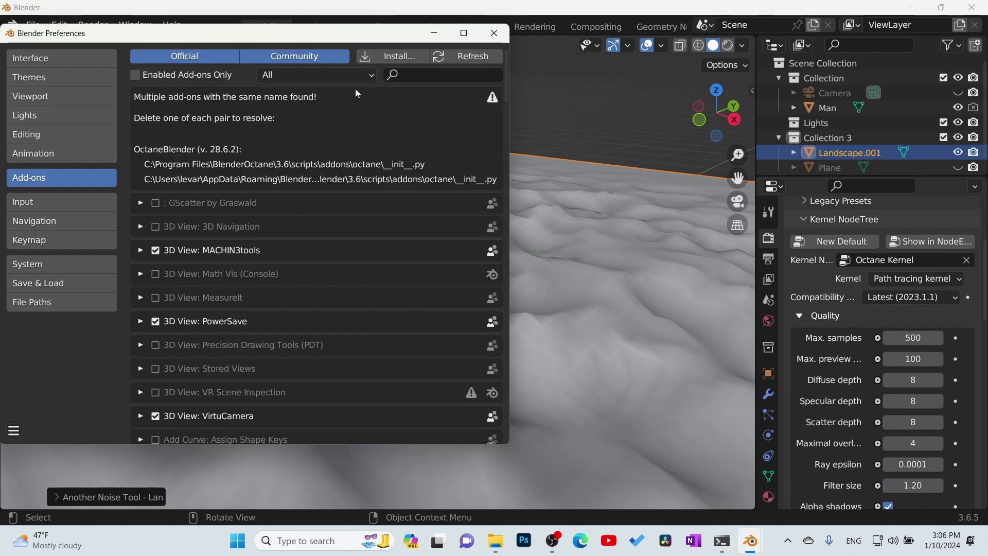
pyautogui.click(449, 72)
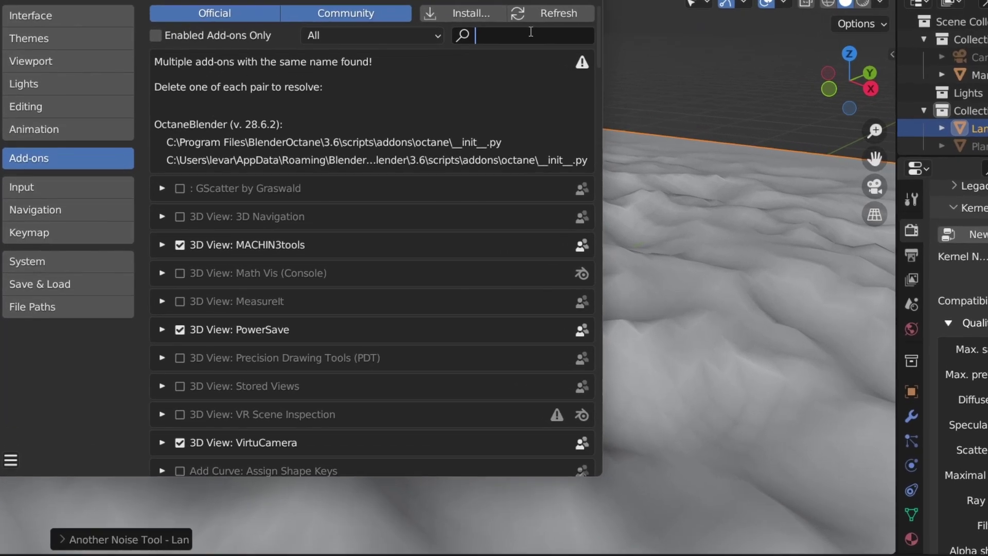
pyautogui.write('land')
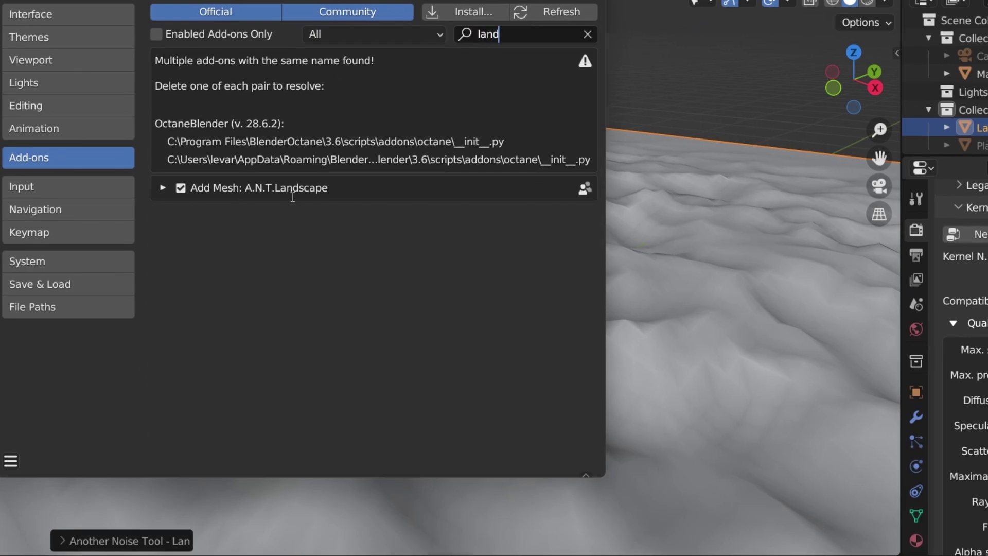
pyautogui.click(587, 1)
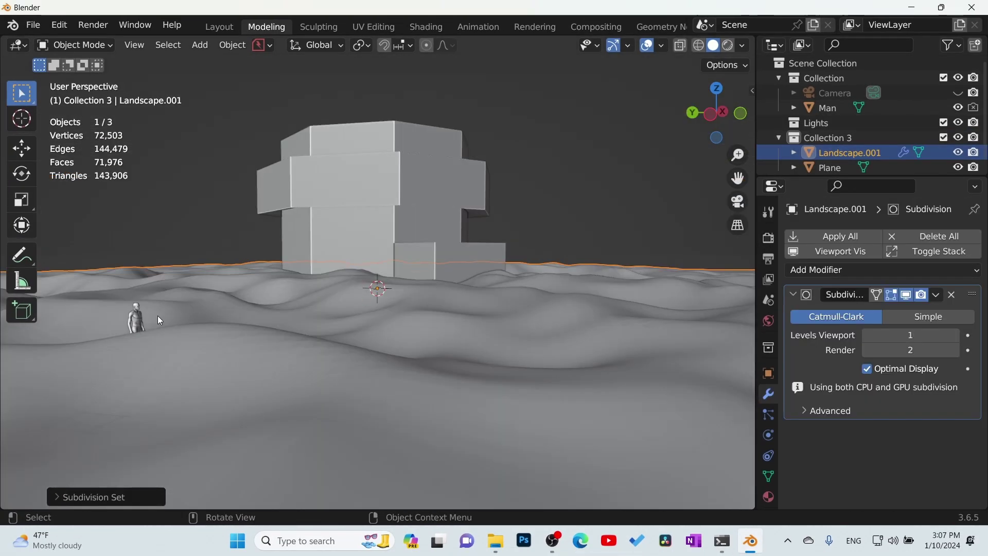
# - Select the man figure and compare its size with the block from different angles on the terrain
pyautogui.click(144, 318)
pyautogui.moveTo(143, 318); pyautogui.dragTo(359, 384, button='middle')
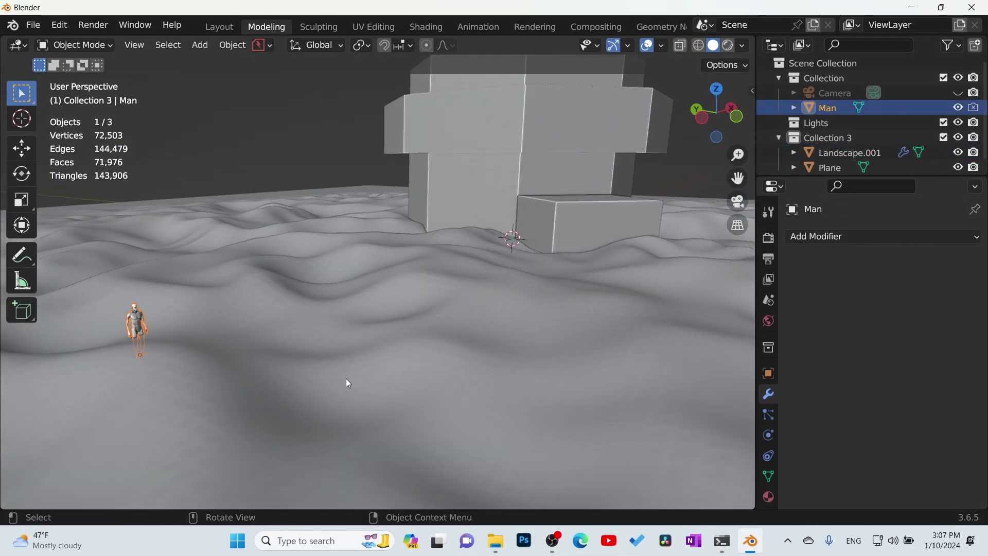
pyautogui.moveTo(242, 379); pyautogui.dragTo(255, 374, button='middle')
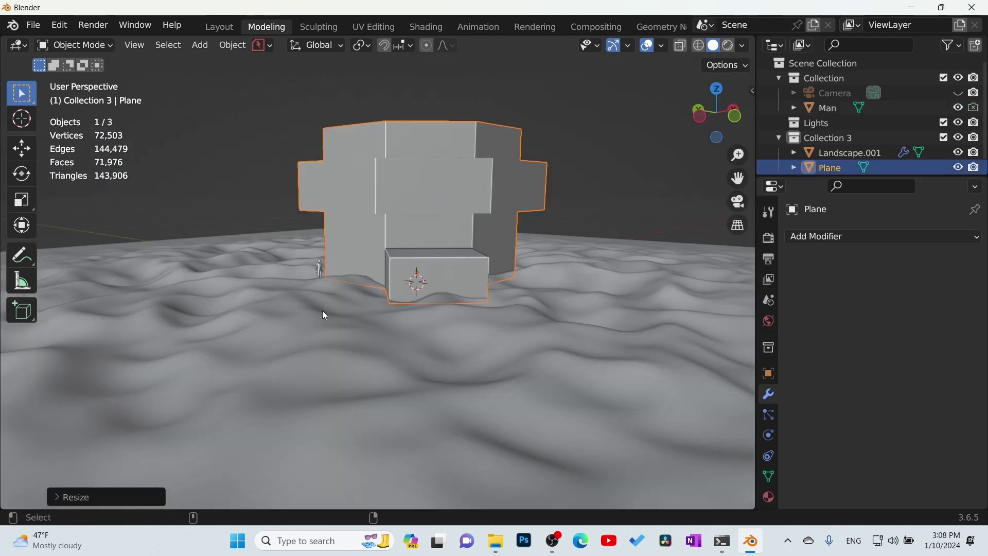
# - Look through the camera and reframe it so the block stands above a foreground of dunes with empty space overhead
pyautogui.press('KP_0')
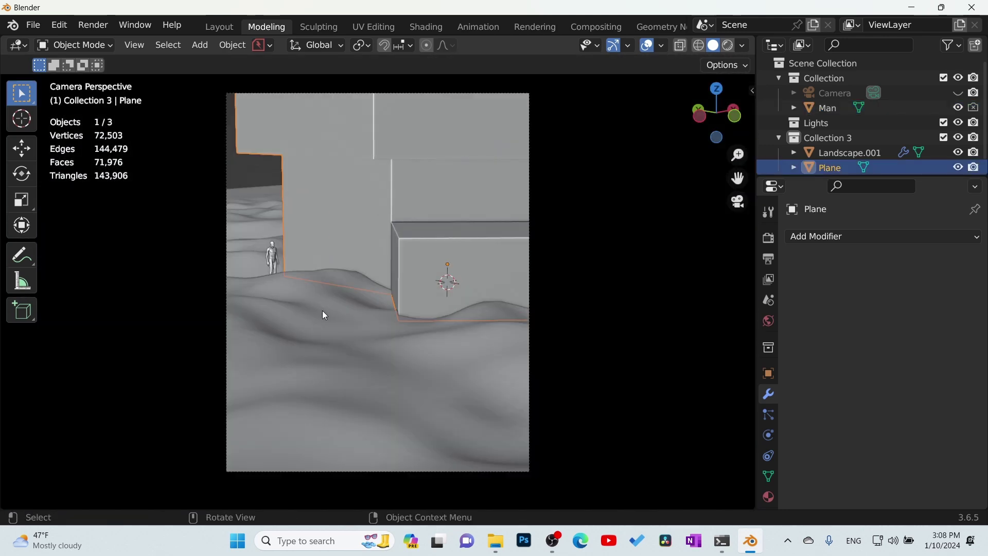
pyautogui.moveTo(447, 299); pyautogui.dragTo(445, 287, button='middle')
pyautogui.scroll(-2, 438, 289)
pyautogui.keyDown('shift'); pyautogui.moveTo(433, 286); pyautogui.dragTo(399, 344, button='middle'); pyautogui.keyUp('shift')
pyautogui.scroll(-1, 439, 338)
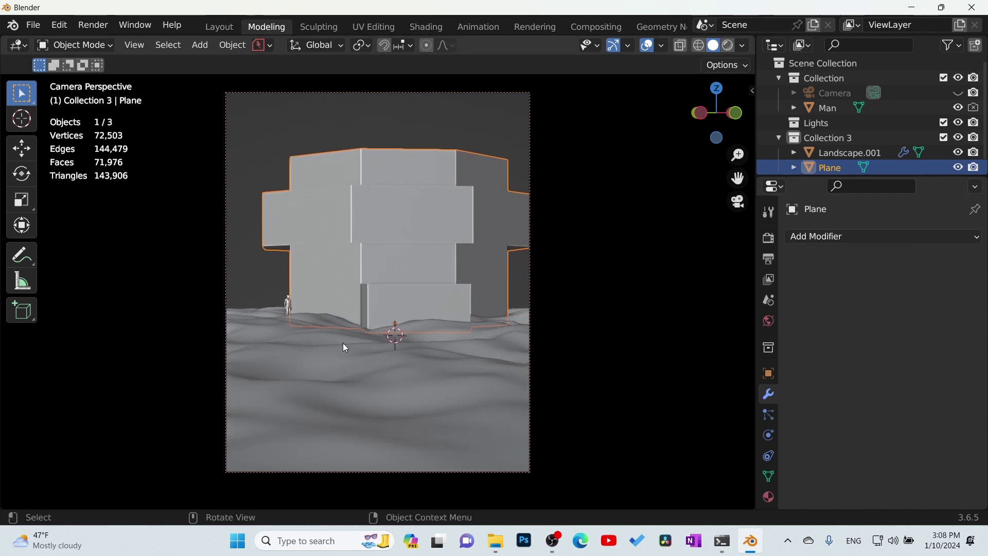
pyautogui.keyDown('shift'); pyautogui.moveTo(421, 268); pyautogui.dragTo(412, 251, button='middle'); pyautogui.keyUp('shift')
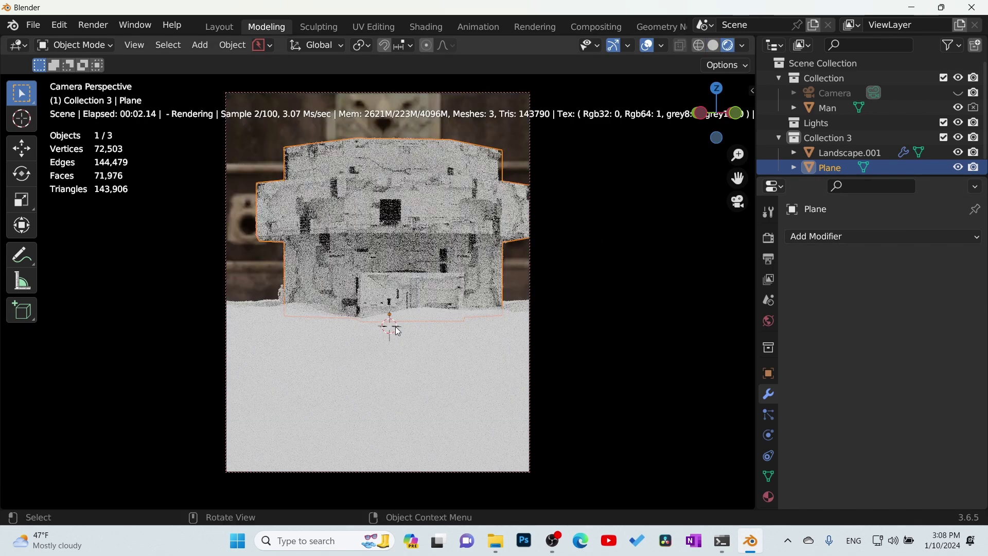
# - Create a new Universal material on the landscape and review its base, specular and roughness settings
pyautogui.click(521, 327)
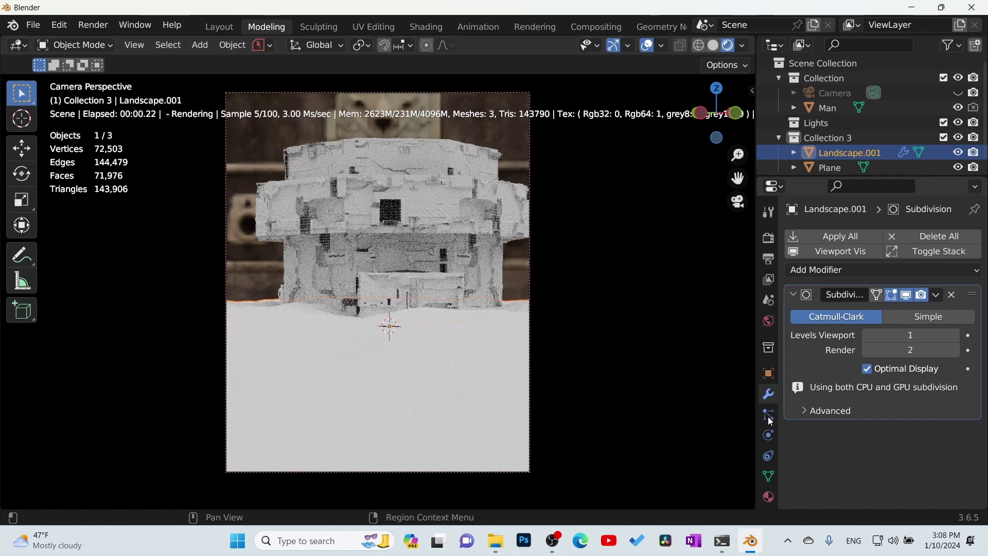
pyautogui.click(769, 498)
pyautogui.click(867, 287)
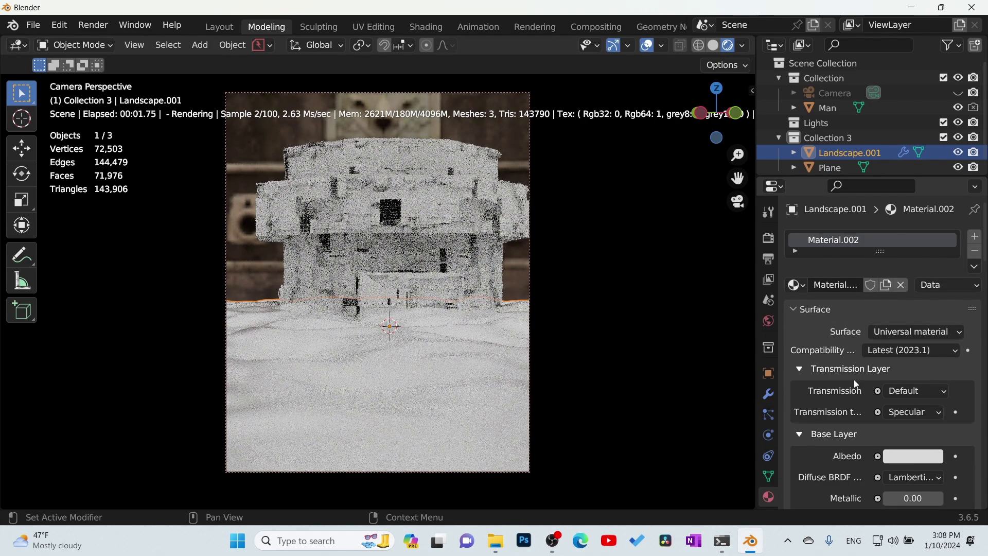
pyautogui.scroll(-2, 845, 388)
pyautogui.scroll(-8, 845, 388)
pyautogui.scroll(-10, 848, 392)
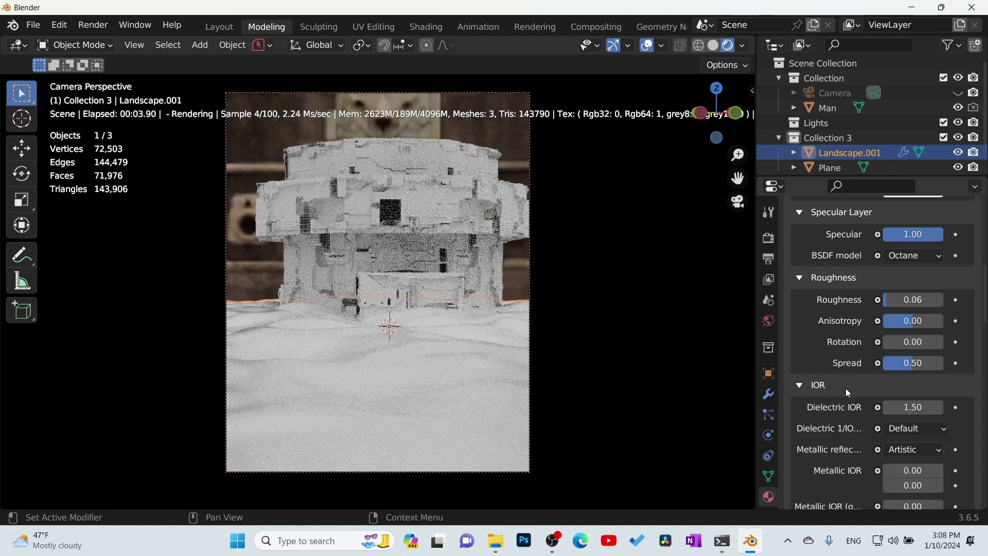
pyautogui.scroll(6, 848, 392)
pyautogui.scroll(6, 849, 387)
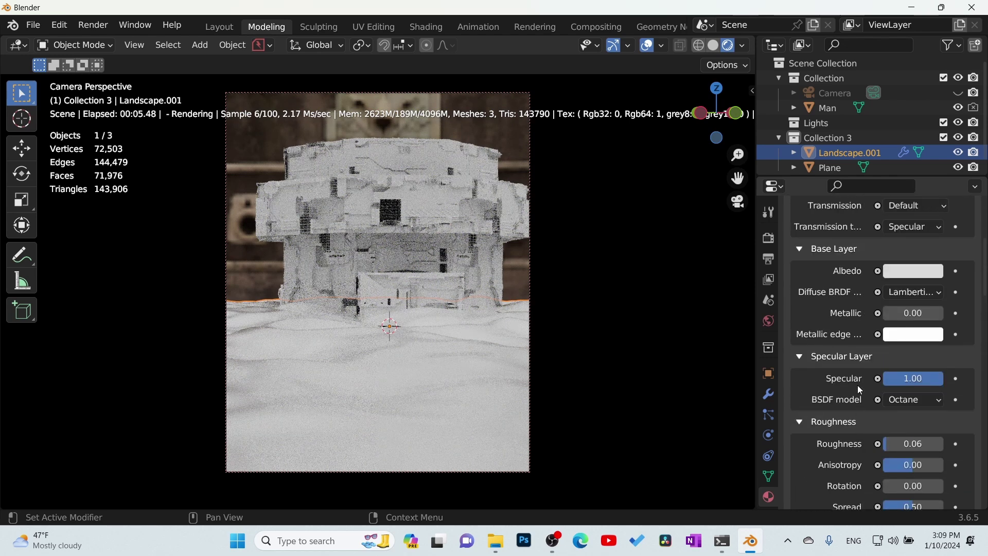
# - Select the block, switch to the Shading workspace and show the rendered camera view
pyautogui.click(499, 199)
pyautogui.click(440, 26)
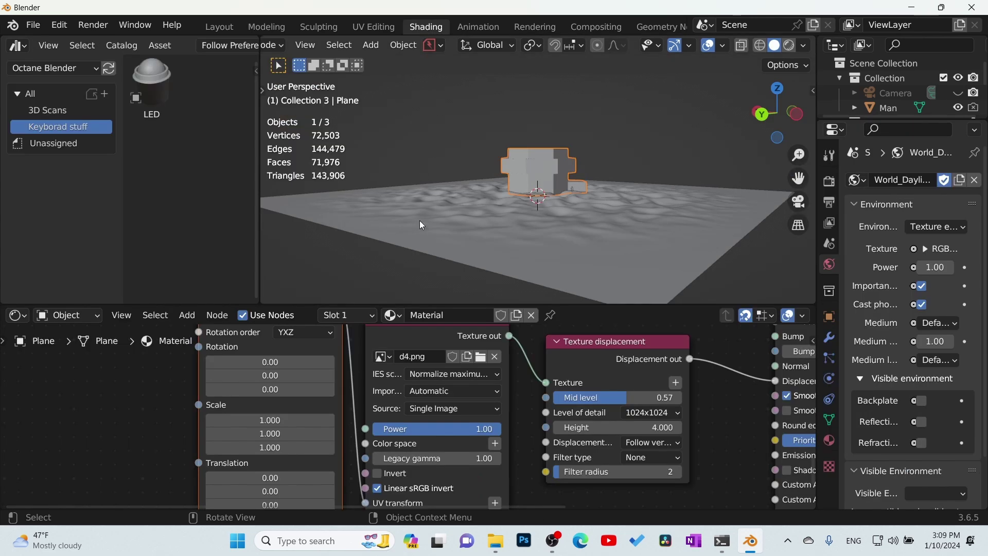
pyautogui.press('KP_0')
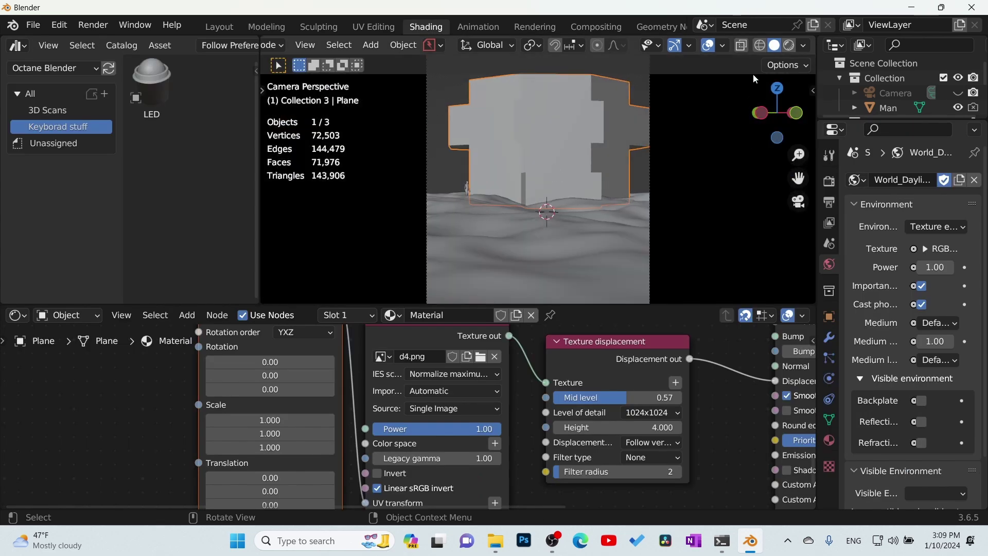
pyautogui.click(789, 45)
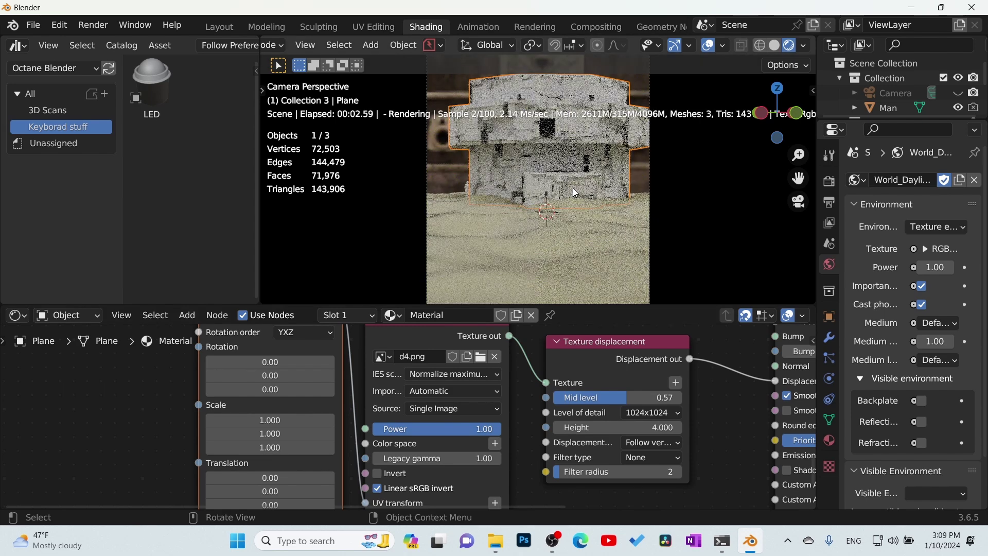
# - Try a uniform scale of 0.5 in the block material's 3D transformation node and settle on 0.8
pyautogui.press('q')
pyautogui.click(575, 190)
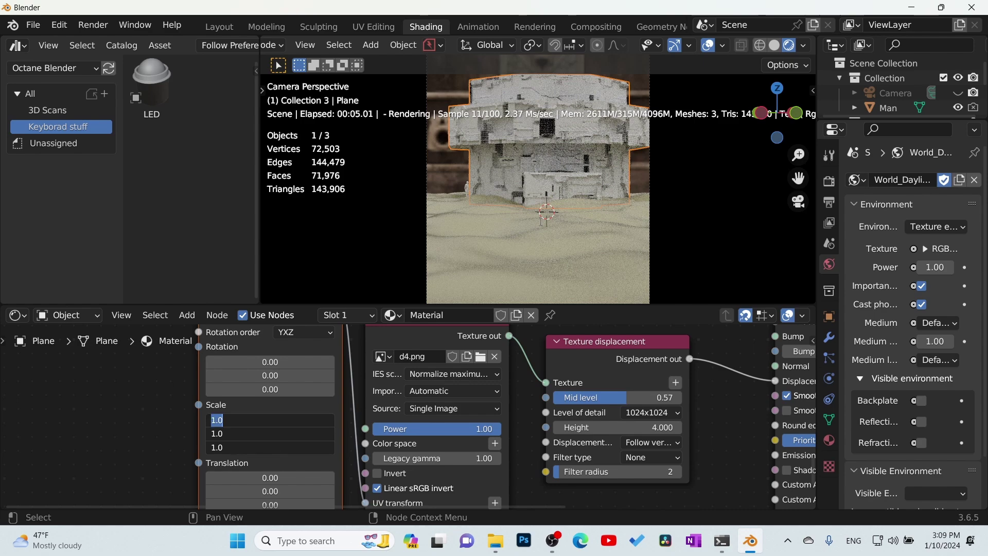
pyautogui.write('5')
pyautogui.press('Return')
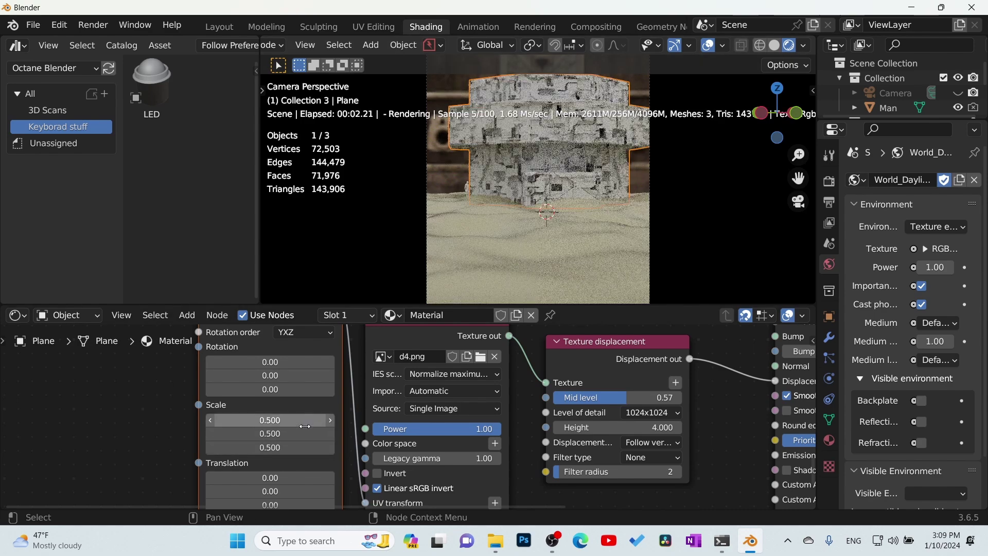
pyautogui.press('Return')
# - Enlarge the node editor, add a Dirt texture node to the block's material and connect it to the Universal material's albedo
pyautogui.moveTo(700, 410); pyautogui.dragTo(602, 344, button='middle')
pyautogui.scroll(-4, 586, 407)
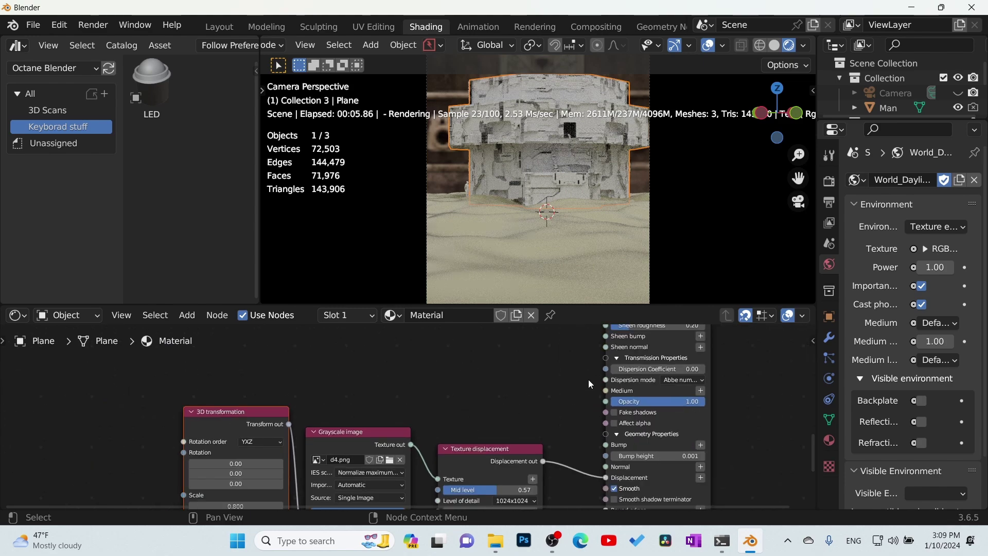
pyautogui.moveTo(596, 306); pyautogui.dragTo(591, 236)
pyautogui.moveTo(561, 334); pyautogui.dragTo(550, 310, button='middle')
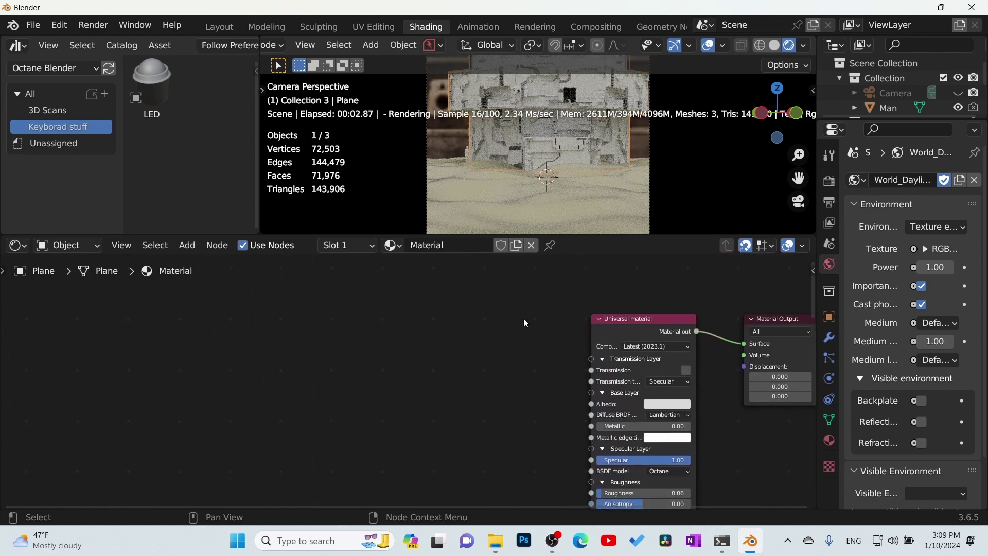
pyautogui.press('q')
pyautogui.hotkey('shift', 'a')
pyautogui.moveTo(297, 436)
pyautogui.write('s')
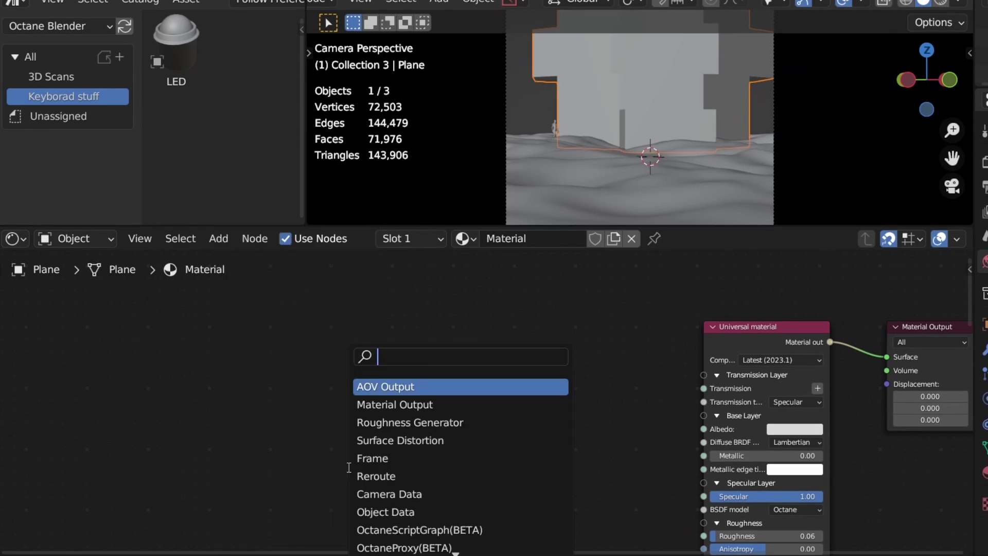
pyautogui.write('di')
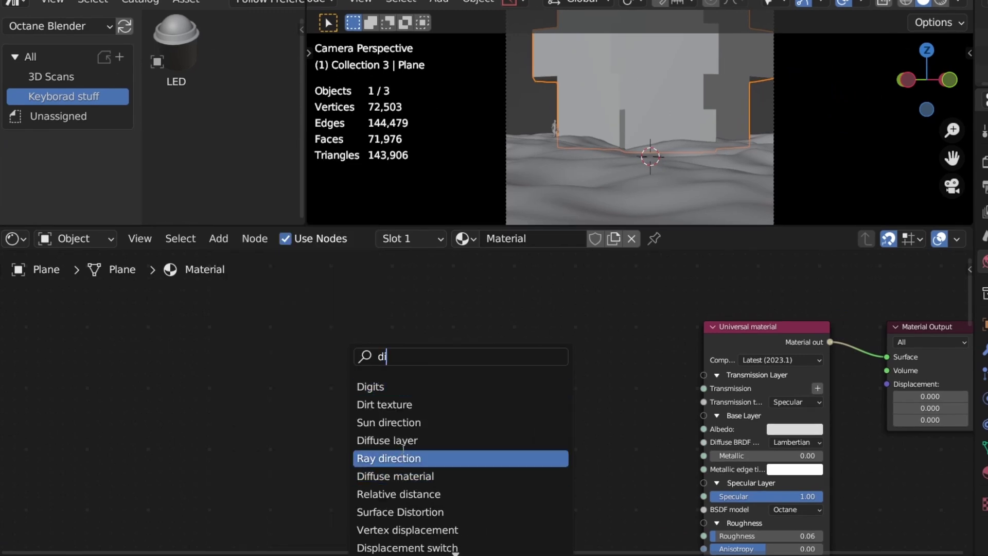
pyautogui.click(449, 401)
pyautogui.moveTo(457, 399); pyautogui.dragTo(706, 431)
# - Insert a Gradient map node between the Dirt texture and the Universal material's albedo
pyautogui.press('q')
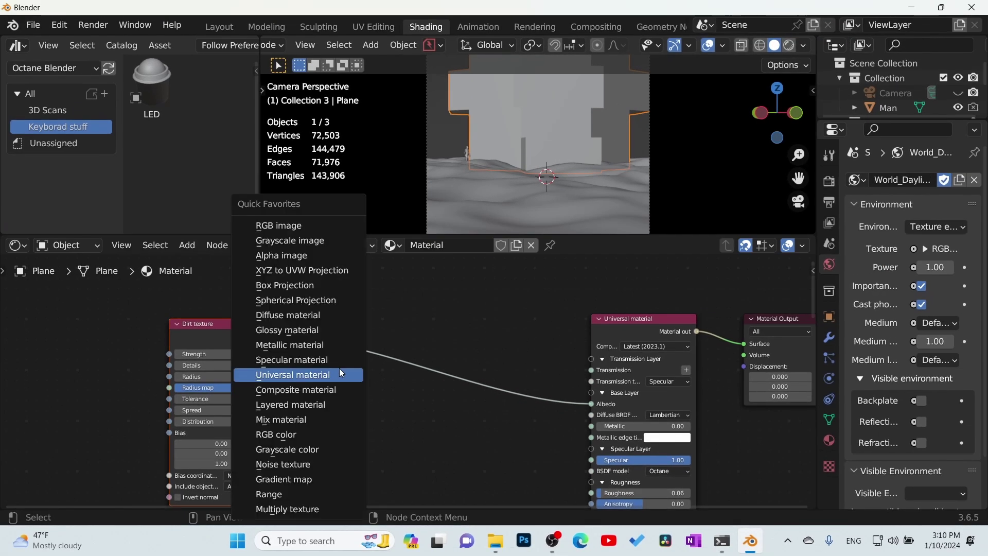
pyautogui.click(316, 483)
pyautogui.click(369, 361)
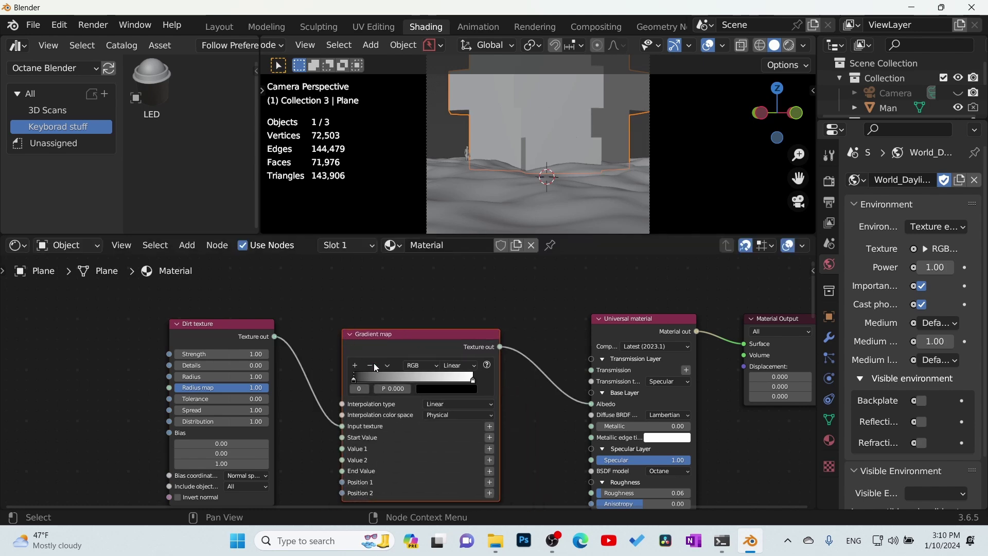
# - Set the Dirt texture's strength to 10 with the rendered viewport preview turned on
pyautogui.click(784, 50)
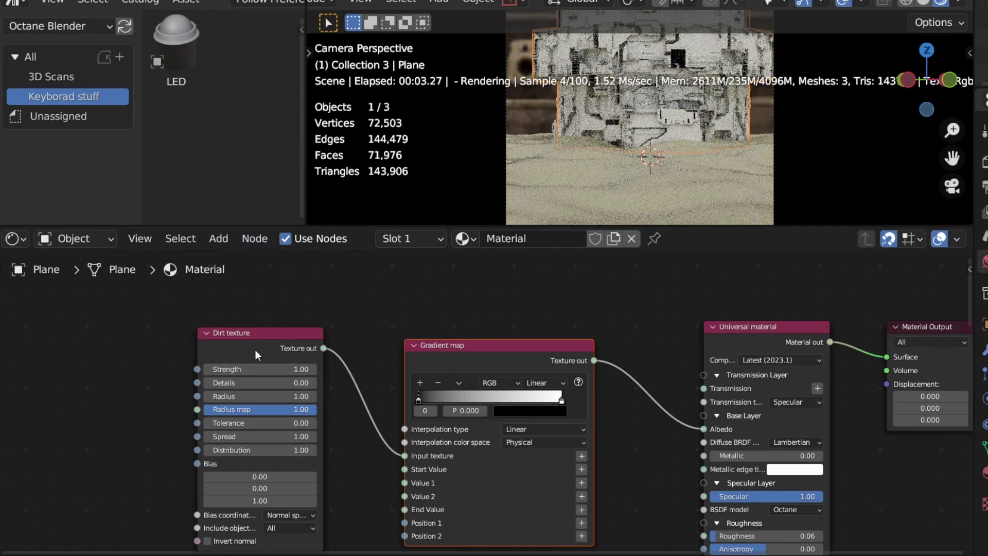
pyautogui.click(258, 369)
pyautogui.write('10')
pyautogui.press('Return')
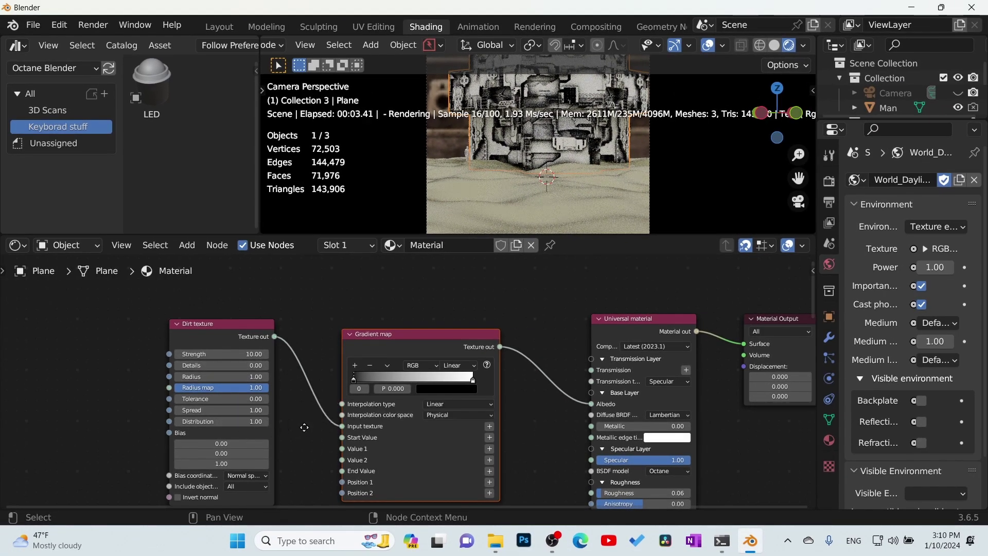
# - Set the gradient map's first color stop to a muted beige with hue 0.148, saturation 0.206 and value 0.351
pyautogui.scroll(1, 309, 396)
pyautogui.moveTo(289, 377); pyautogui.dragTo(293, 396, button='middle')
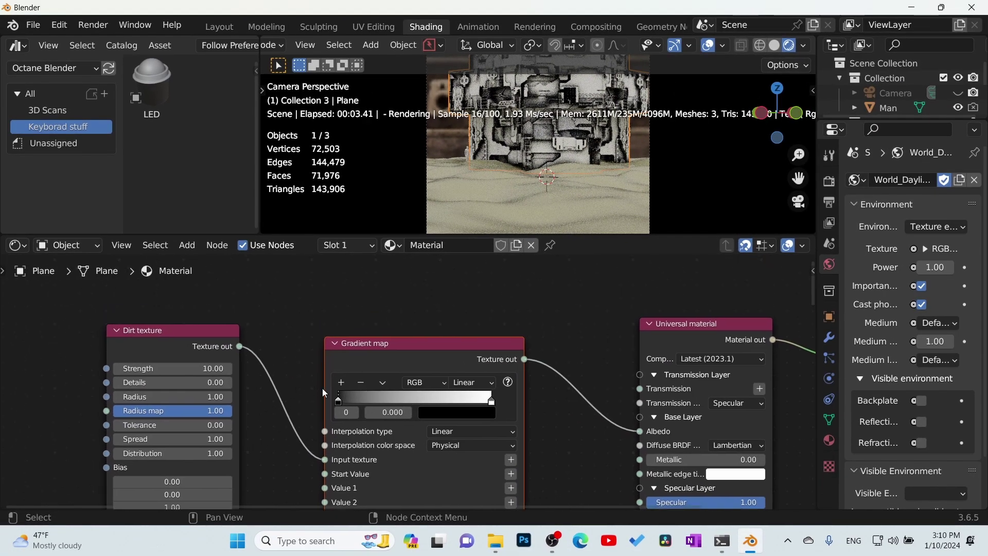
pyautogui.click(465, 412)
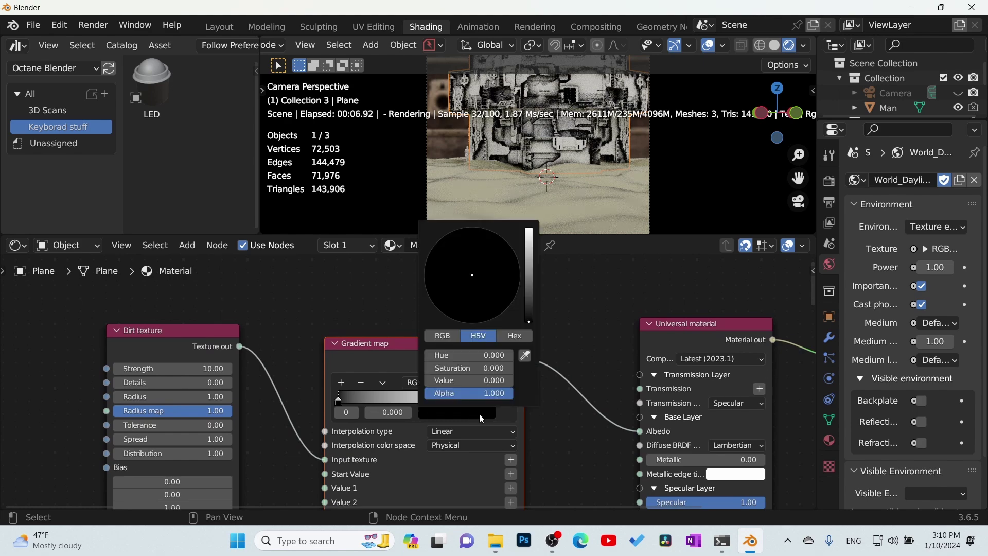
pyautogui.moveTo(528, 317); pyautogui.dragTo(470, 278)
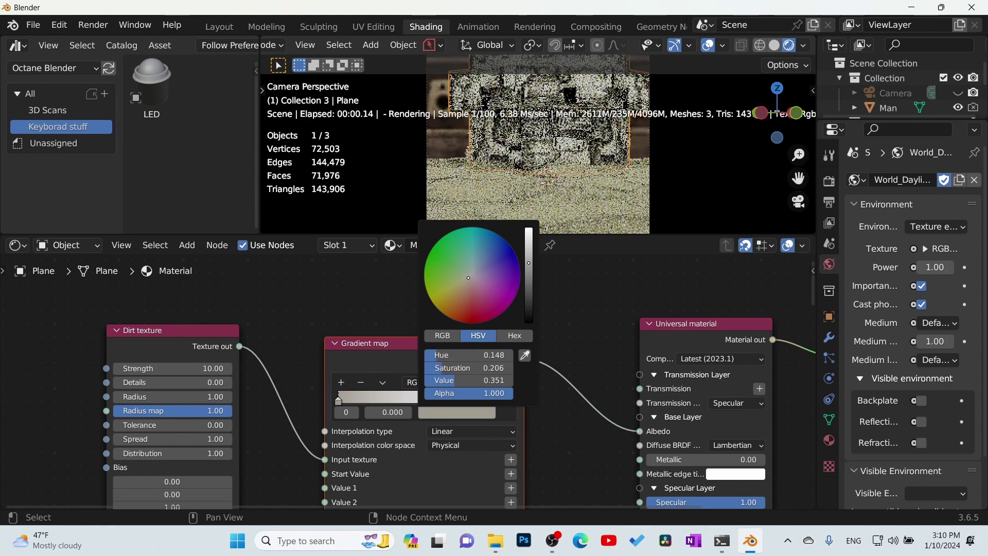
pyautogui.click(484, 409)
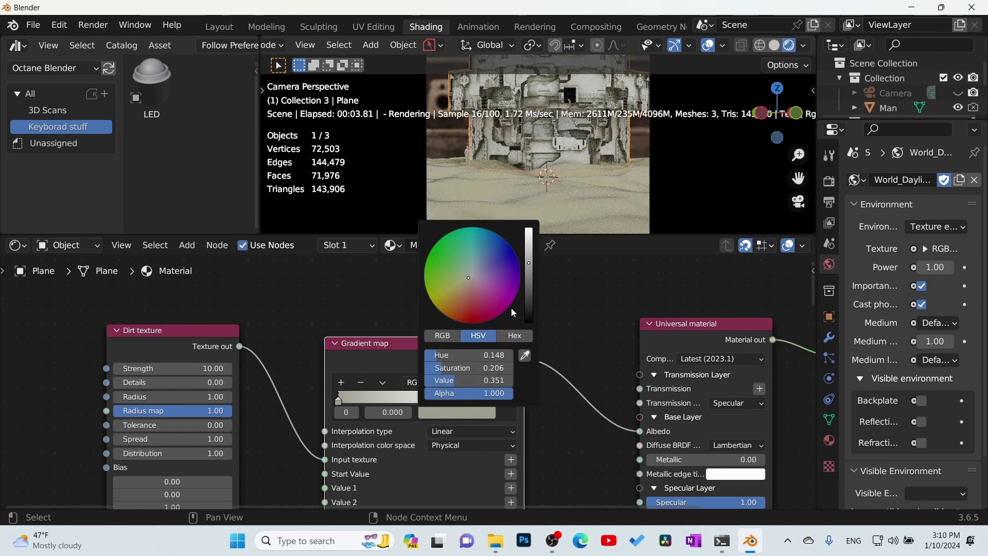
# - Adjust the gradient's first stop brightness and set its last stop to a warm grey with hue 0.075, saturation 0.211 and value 0.294
pyautogui.moveTo(525, 271); pyautogui.dragTo(528, 286)
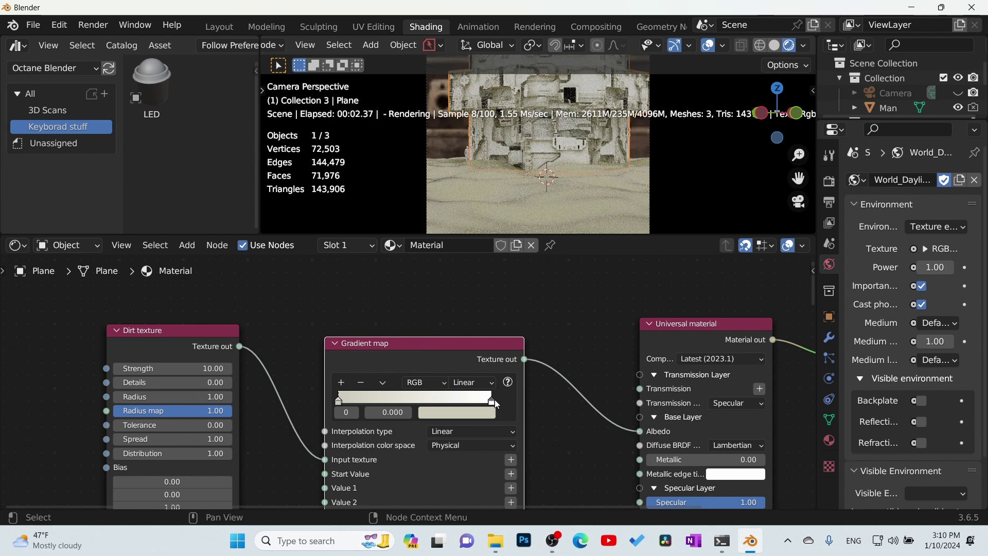
pyautogui.click(493, 399)
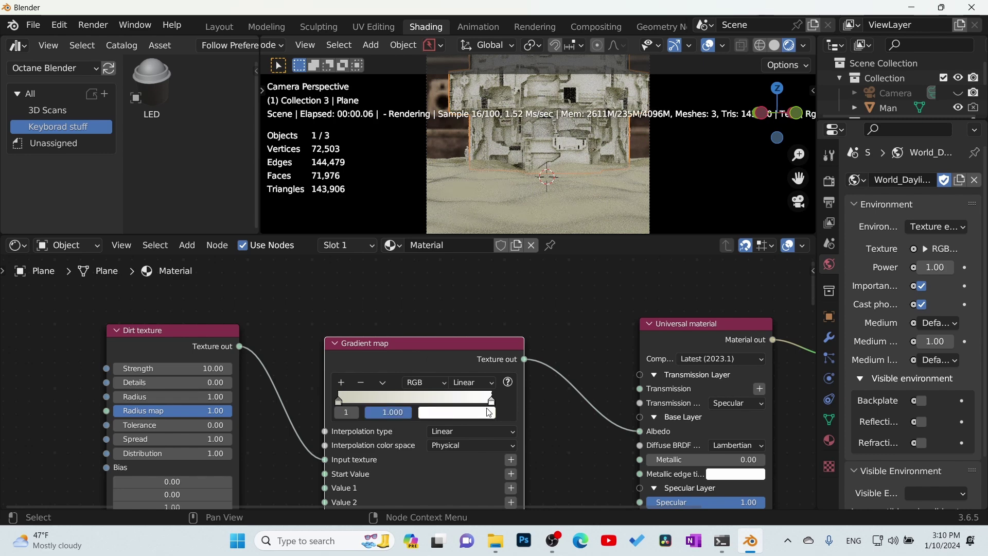
pyautogui.click(488, 414)
pyautogui.click(529, 267)
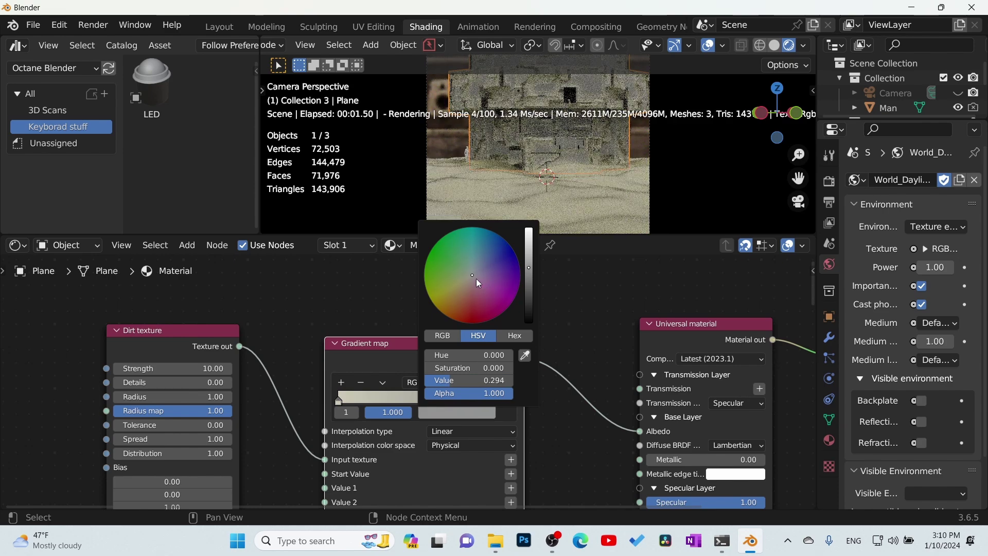
pyautogui.click(470, 278)
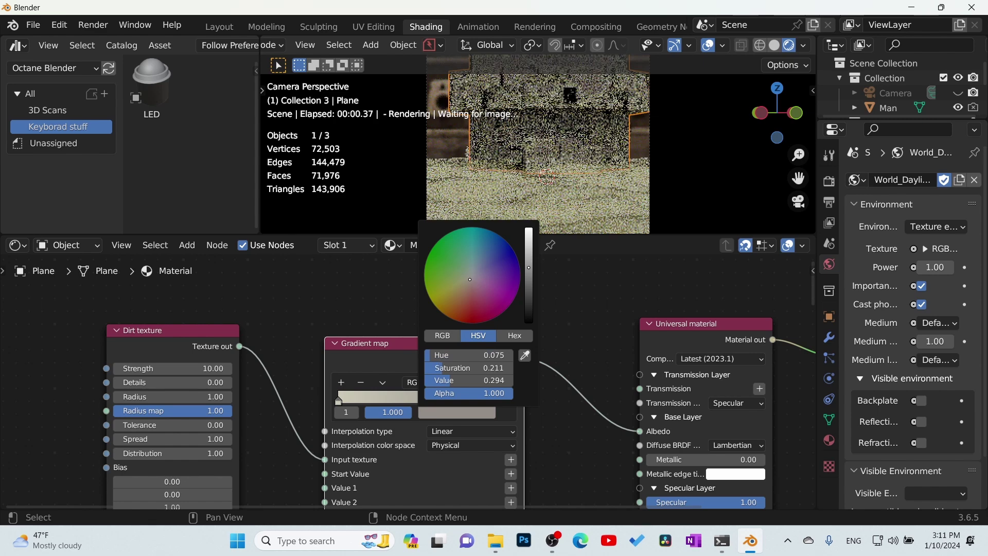
pyautogui.moveTo(470, 279); pyautogui.dragTo(470, 280)
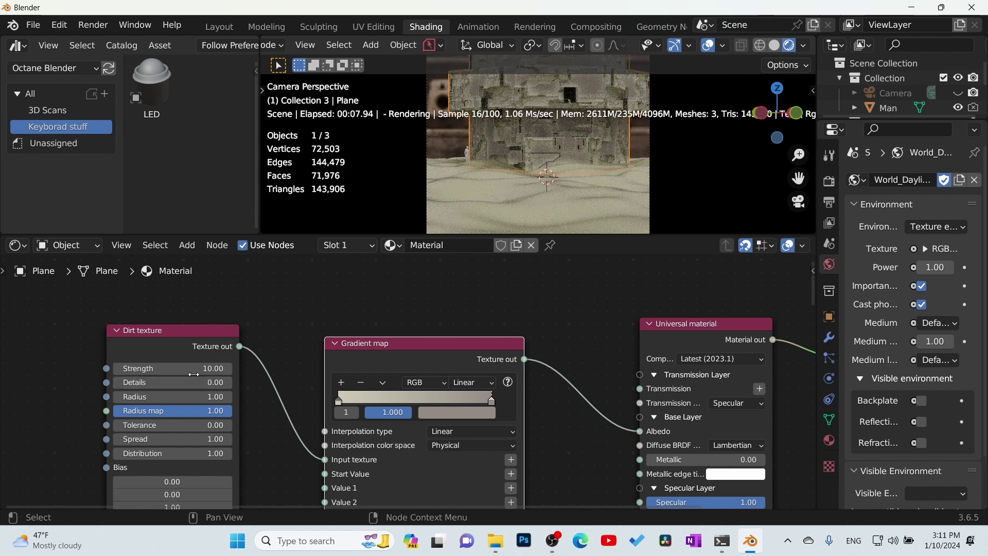
# - Set the Dirt texture's strength to 3
pyautogui.click(194, 370)
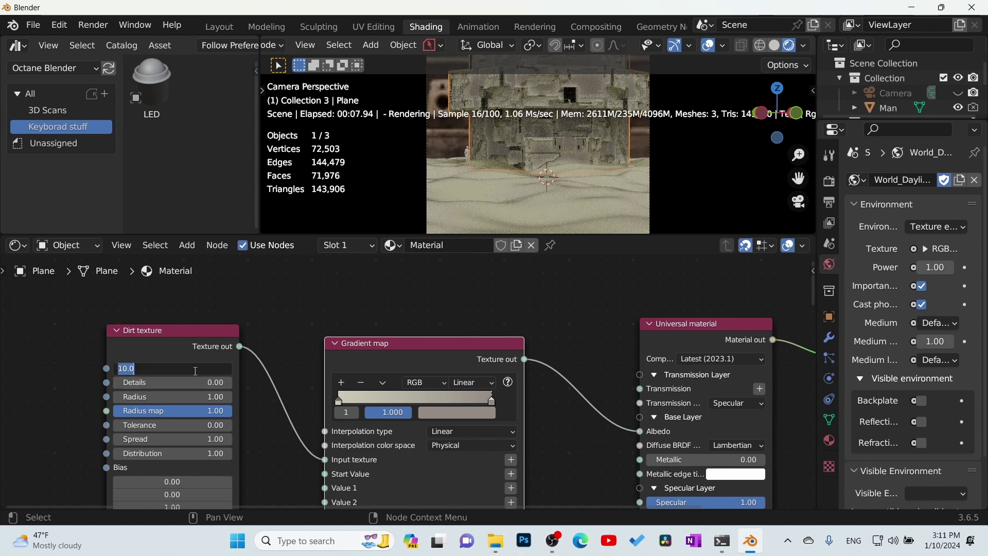
pyautogui.write('3')
pyautogui.press('Return')
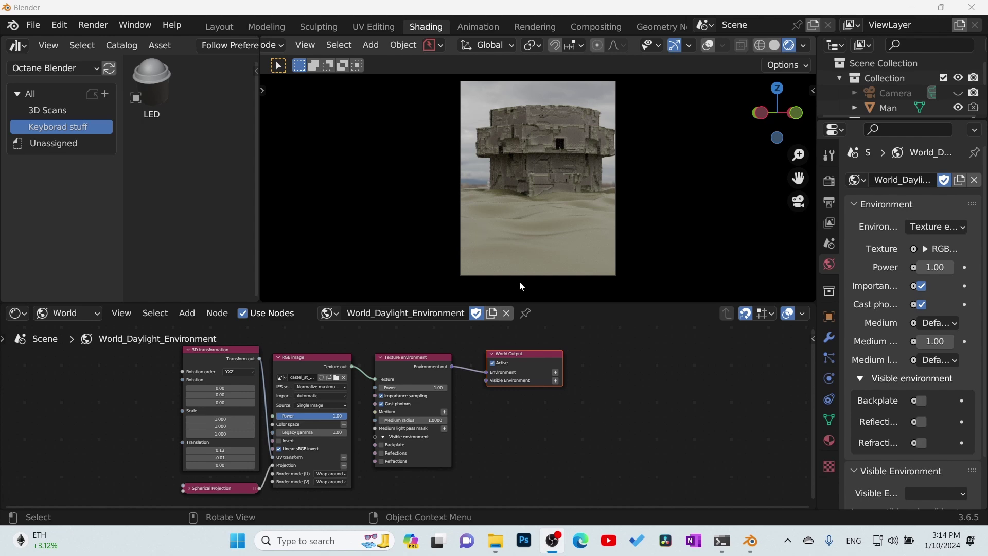
# - Duplicate the world's 3D transformation, Spherical Projection, RGB image and Texture environment nodes and place the copies below the originals
pyautogui.click(85, 317)
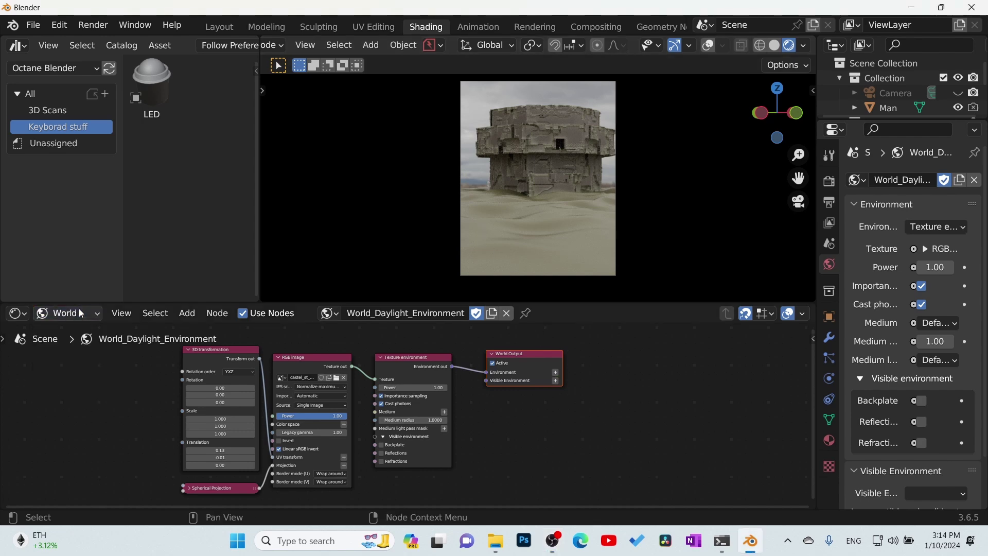
pyautogui.hotkey('ctrl', 'space')
pyautogui.scroll(2, 546, 230)
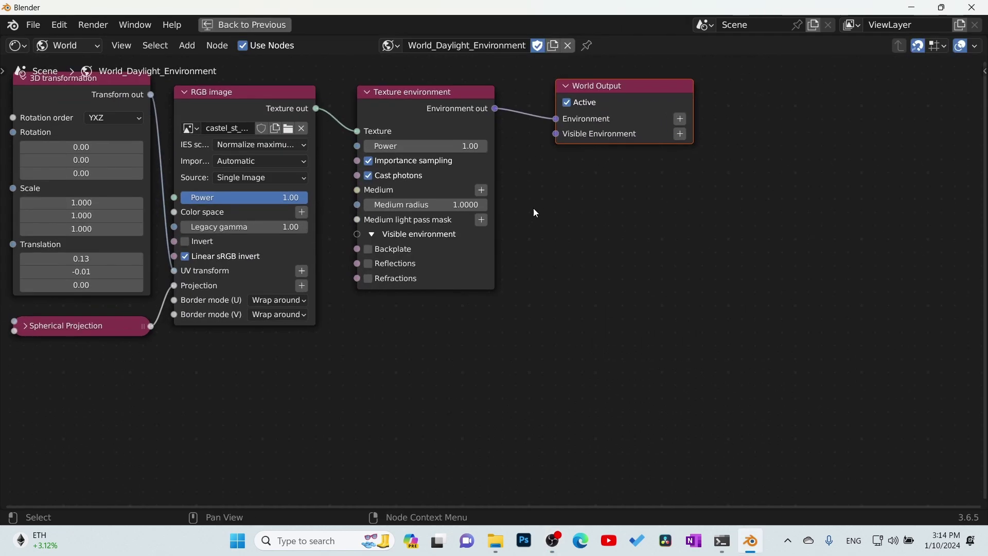
pyautogui.moveTo(296, 366); pyautogui.dragTo(29, 115)
pyautogui.moveTo(456, 389); pyautogui.dragTo(28, 103)
pyautogui.hotkey('shift', 'd')
pyautogui.click(39, 391)
pyautogui.moveTo(522, 337); pyautogui.dragTo(523, 328, button='middle')
# - Move the World Output node farther away and connect the duplicated Texture environment to its Visible Environment input
pyautogui.moveTo(658, 82); pyautogui.dragTo(858, 83)
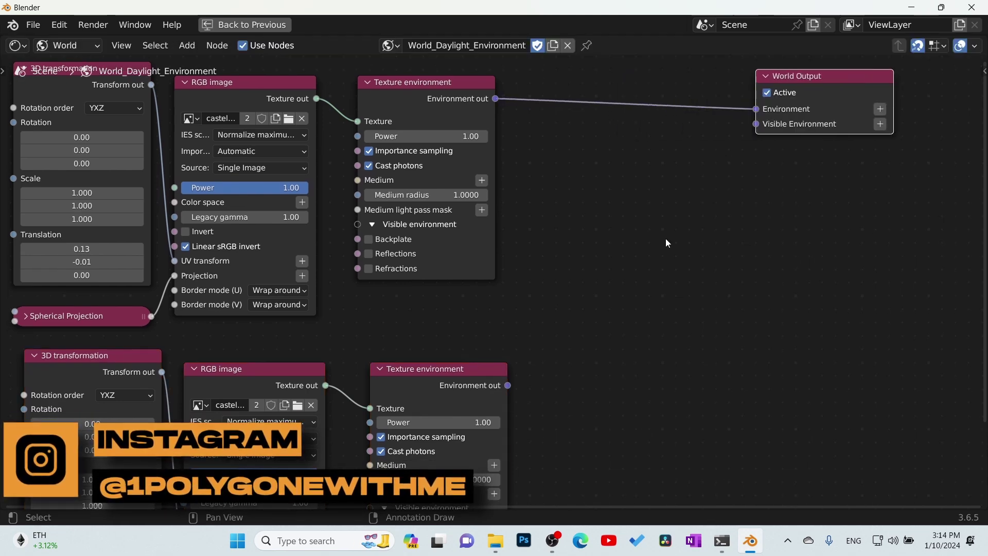
pyautogui.moveTo(507, 385); pyautogui.dragTo(769, 198)
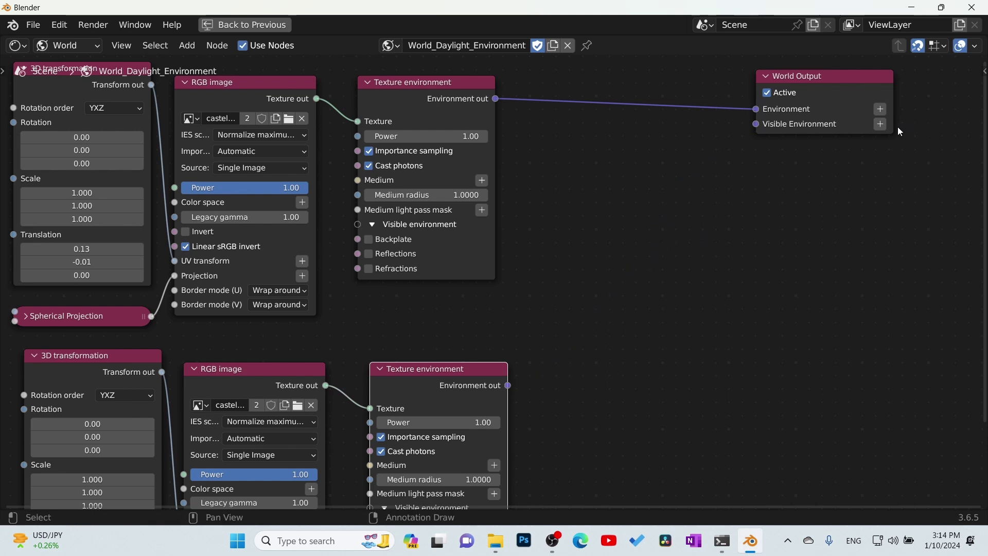
pyautogui.click(881, 124)
pyautogui.moveTo(850, 133)
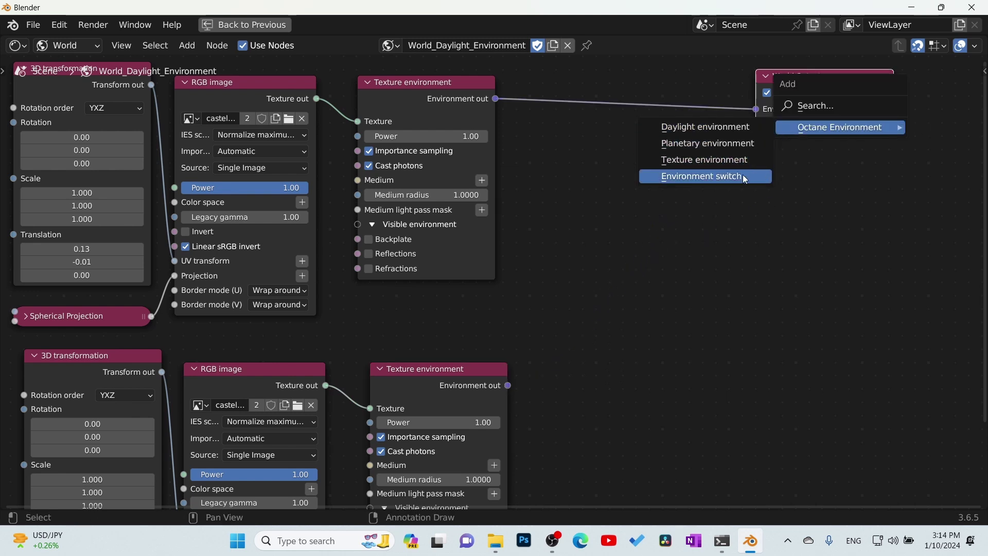
pyautogui.click(725, 161)
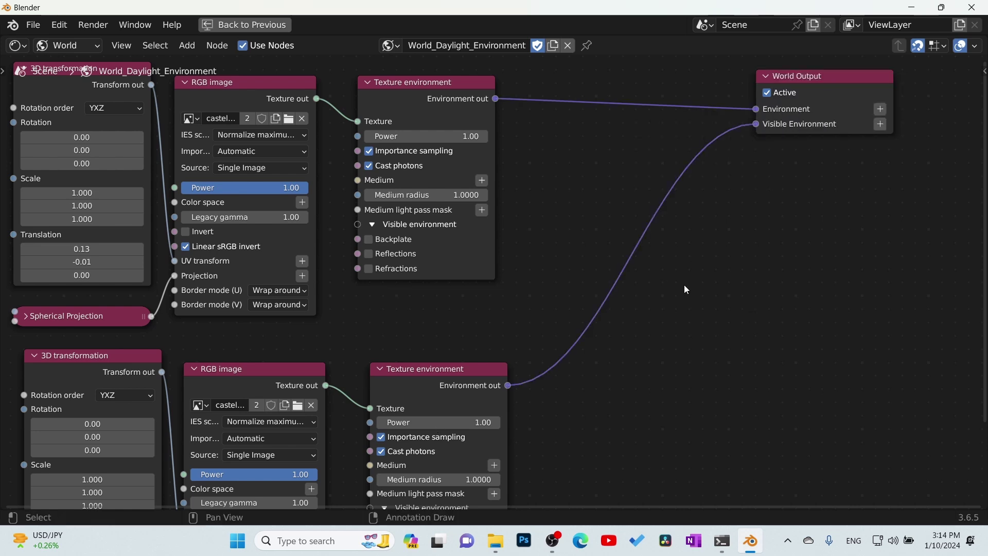
# - Load kiara_5_noon_1k.exr into the duplicated RGB image node and enable Backplate on its Texture environment
pyautogui.moveTo(687, 283); pyautogui.dragTo(744, 213, button='middle')
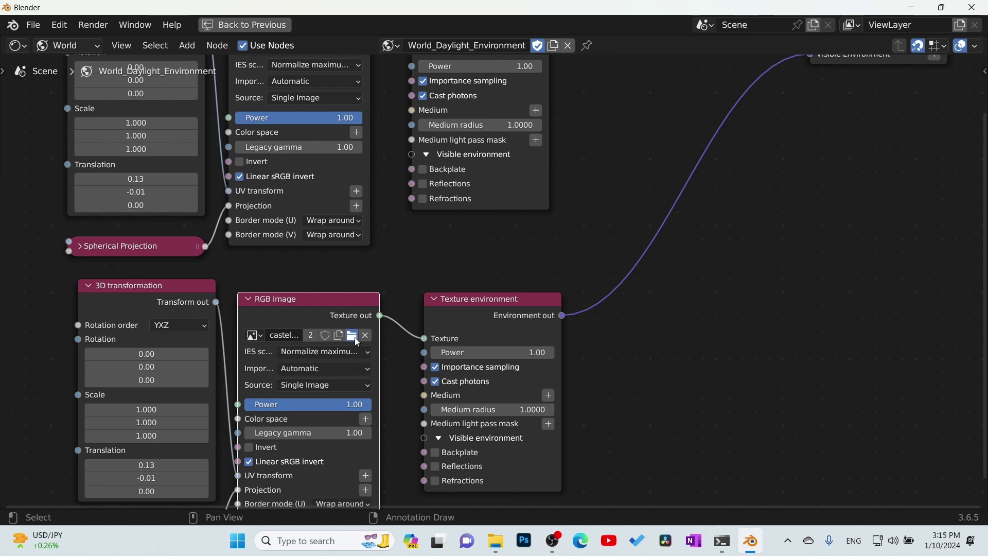
pyautogui.click(352, 335)
pyautogui.click(690, 273)
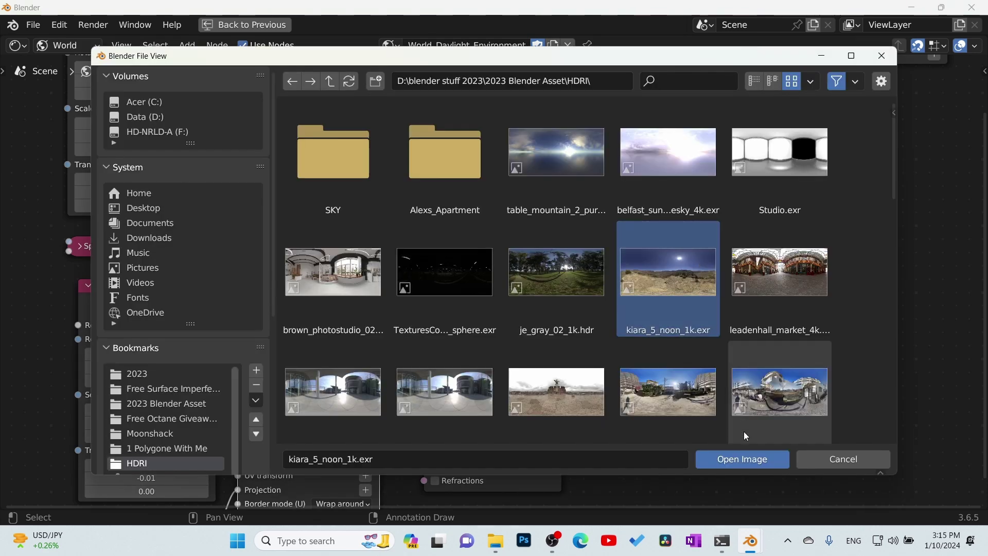
pyautogui.click(746, 461)
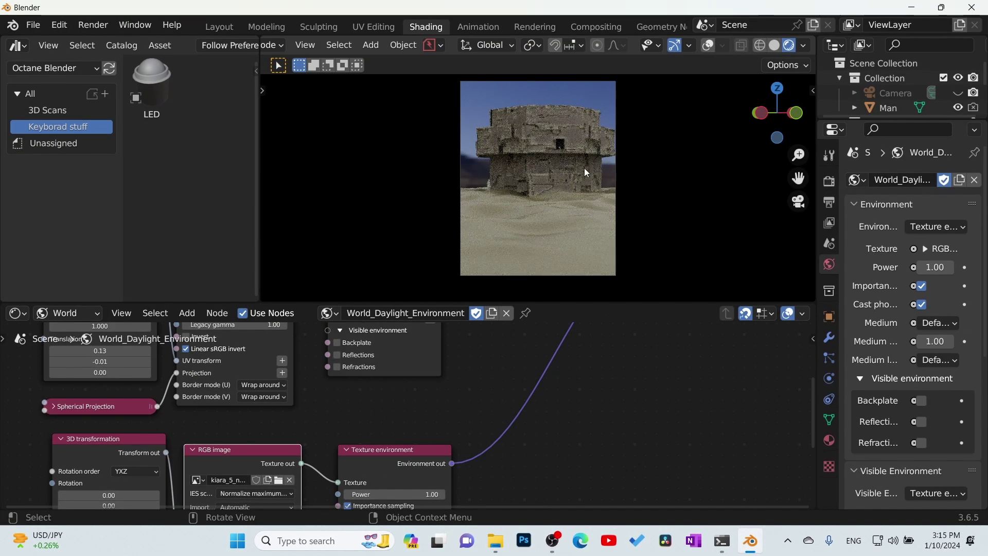
# - Shift the visible sky image by changing the X translation in the duplicated 3D transformation node
pyautogui.moveTo(410, 423); pyautogui.dragTo(464, 332, button='middle')
pyautogui.scroll(1, 150, 460)
pyautogui.moveTo(117, 475)
pyautogui.mouseDown(button='middle')
pyautogui.moveTo(96, 470)
pyautogui.moveTo(131, 462)
pyautogui.mouseUp(button='middle')
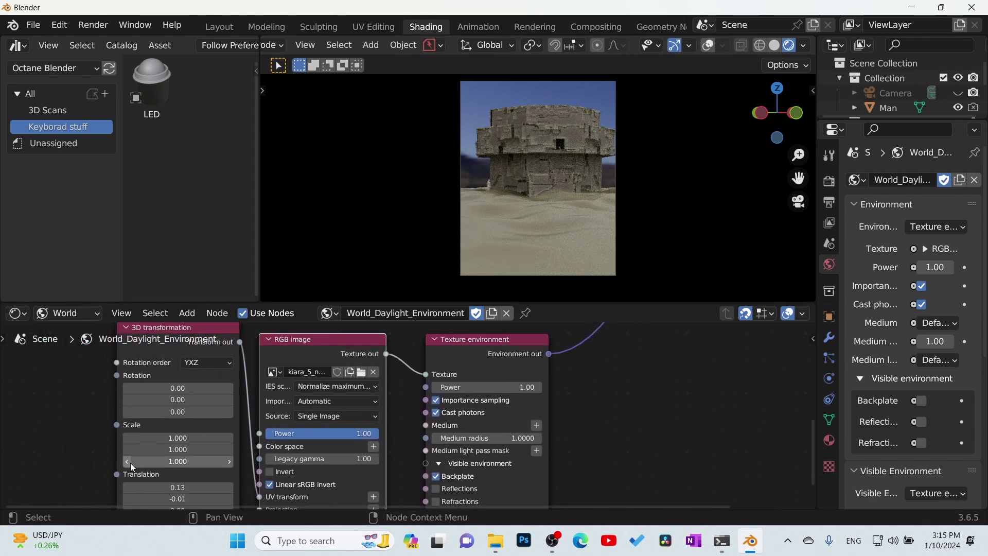
pyautogui.moveTo(72, 467); pyautogui.dragTo(85, 384, button='middle')
pyautogui.moveTo(227, 410); pyautogui.dragTo(353, 407)
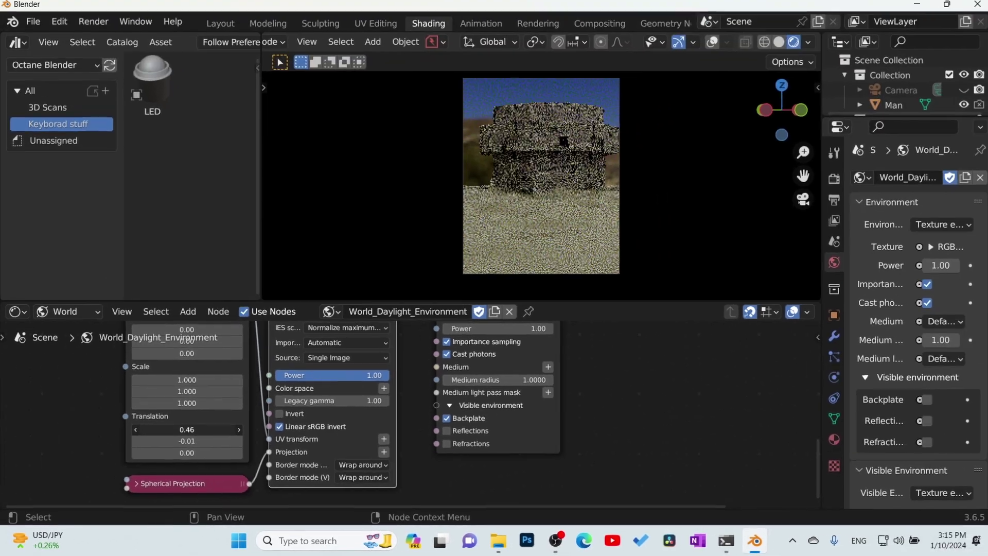
pyautogui.moveTo(187, 429); pyautogui.dragTo(237, 429)
# - Delete the duplicated environment nodes
pyautogui.moveTo(626, 352); pyautogui.dragTo(595, 323, button='middle')
pyautogui.scroll(-4, 562, 420)
pyautogui.moveTo(523, 433); pyautogui.dragTo(159, 331)
pyautogui.scroll(-2, 159, 332)
# - Set the camera's focal length to 54 mm
pyautogui.click(893, 93)
pyautogui.click(828, 379)
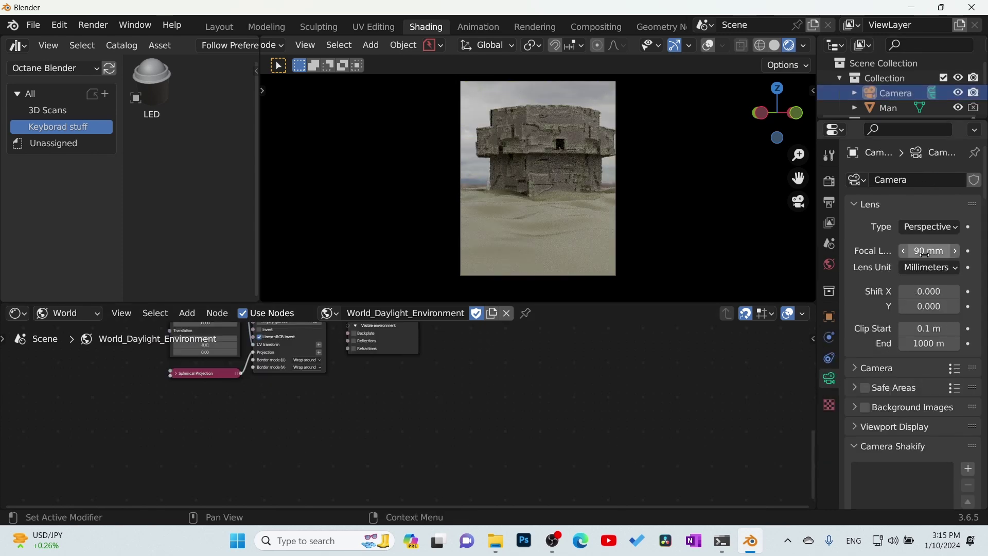
pyautogui.moveTo(921, 253); pyautogui.dragTo(900, 252)
# - Move the World Output closer to the Texture environment and add a Volume medium node to the environment's Medium input
pyautogui.moveTo(529, 323); pyautogui.dragTo(554, 369, button='middle')
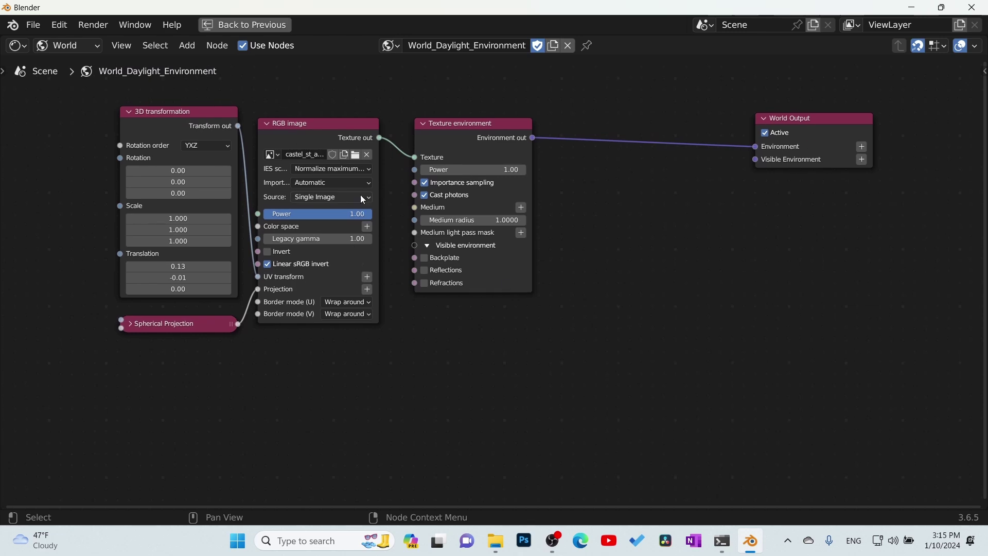
pyautogui.moveTo(817, 121); pyautogui.dragTo(757, 121)
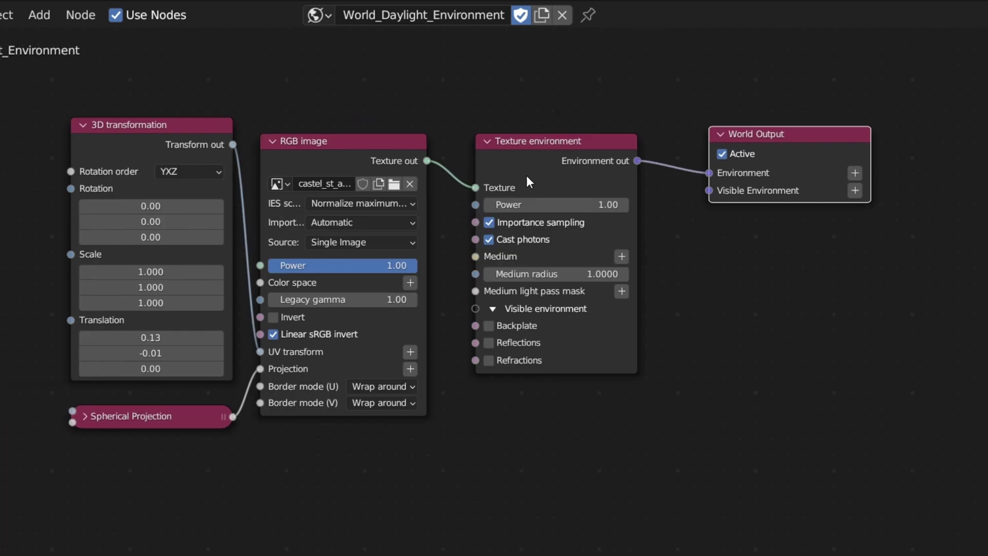
pyautogui.click(626, 258)
pyautogui.click(622, 257)
pyautogui.moveTo(611, 296)
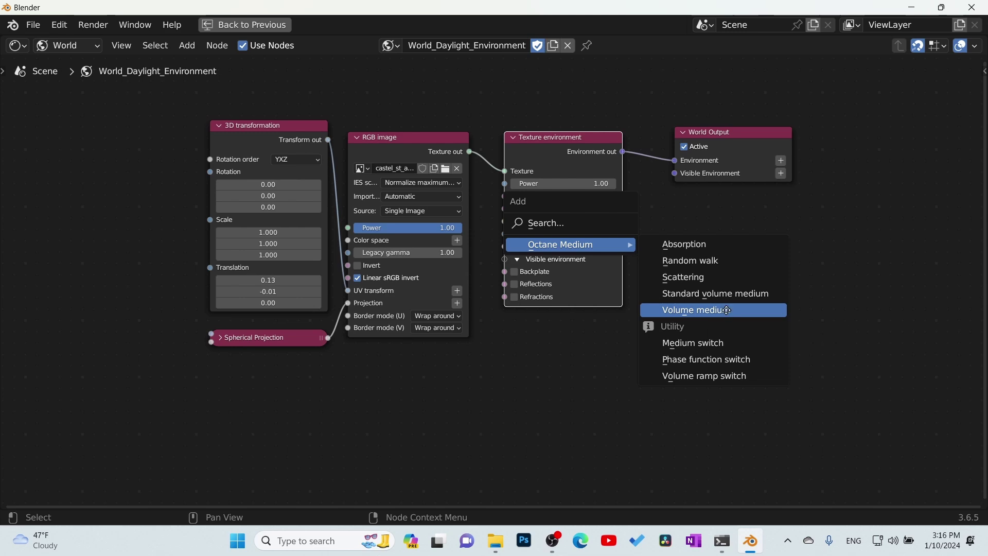
pyautogui.click(727, 310)
# - Try Volume medium densities of 0.0001 and 0.3 with the rendered viewport back in view
pyautogui.hotkey('ctrl', 'space')
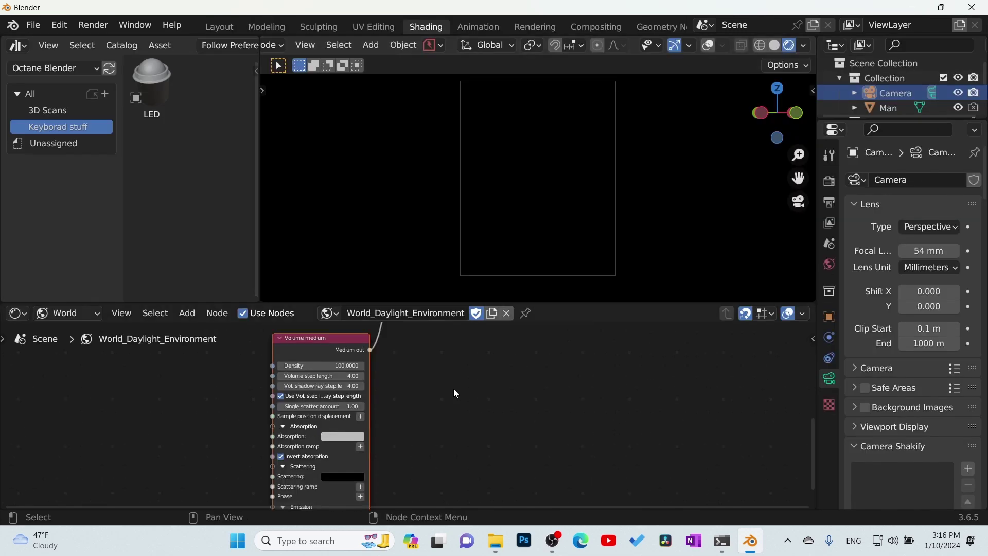
pyautogui.moveTo(486, 404); pyautogui.dragTo(538, 401, button='middle')
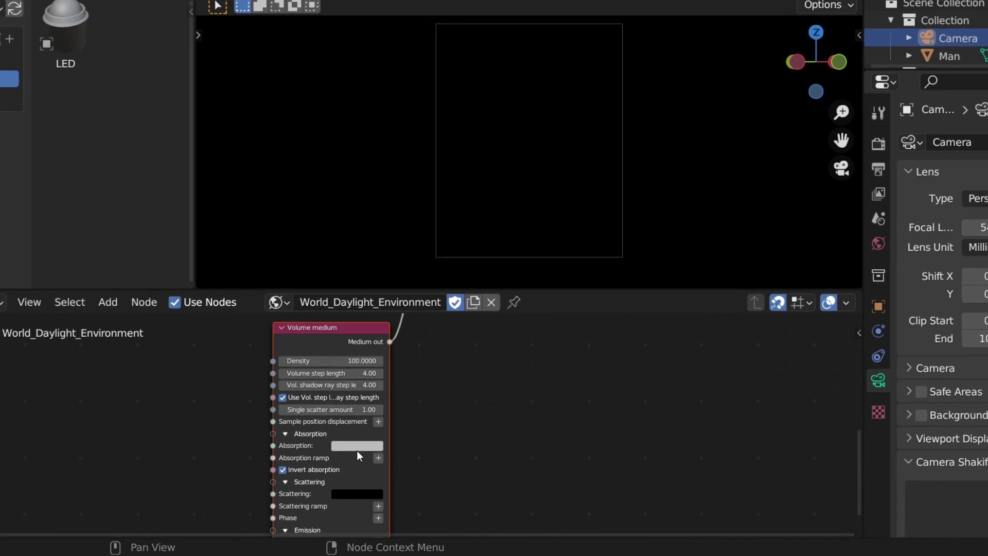
pyautogui.click(342, 363)
pyautogui.write('0.0001')
pyautogui.press('Return')
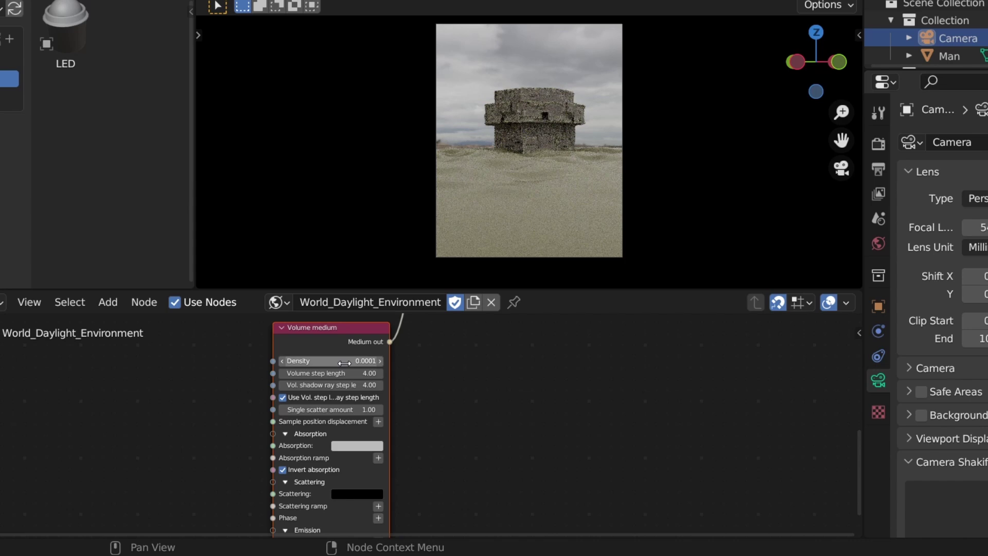
pyautogui.click(344, 363)
pyautogui.write('0.3')
pyautogui.press('Return')
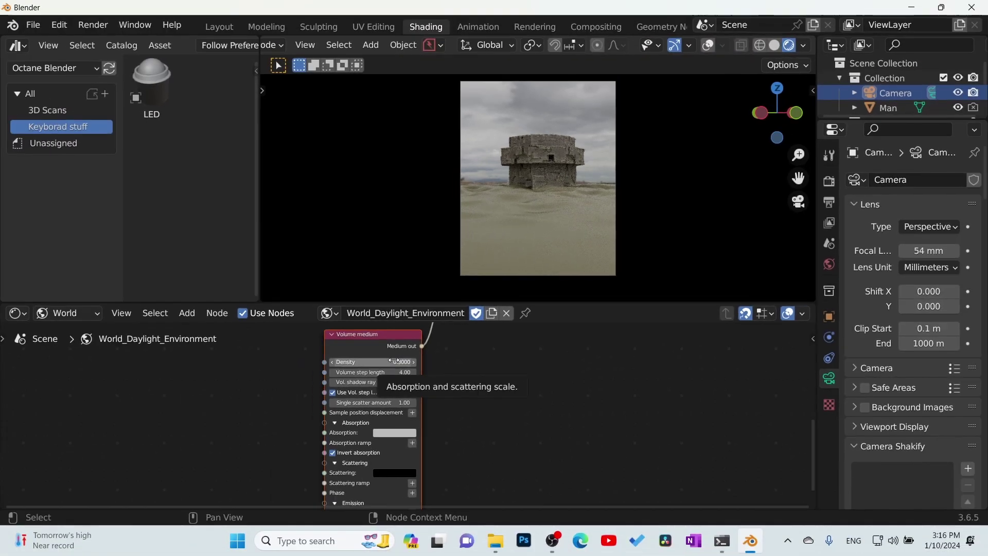
# - Raise the Volume medium's density to 5
pyautogui.moveTo(357, 359); pyautogui.dragTo(520, 362)
pyautogui.moveTo(453, 358); pyautogui.dragTo(425, 359)
pyautogui.click(393, 361)
pyautogui.write('5')
pyautogui.press('Return')
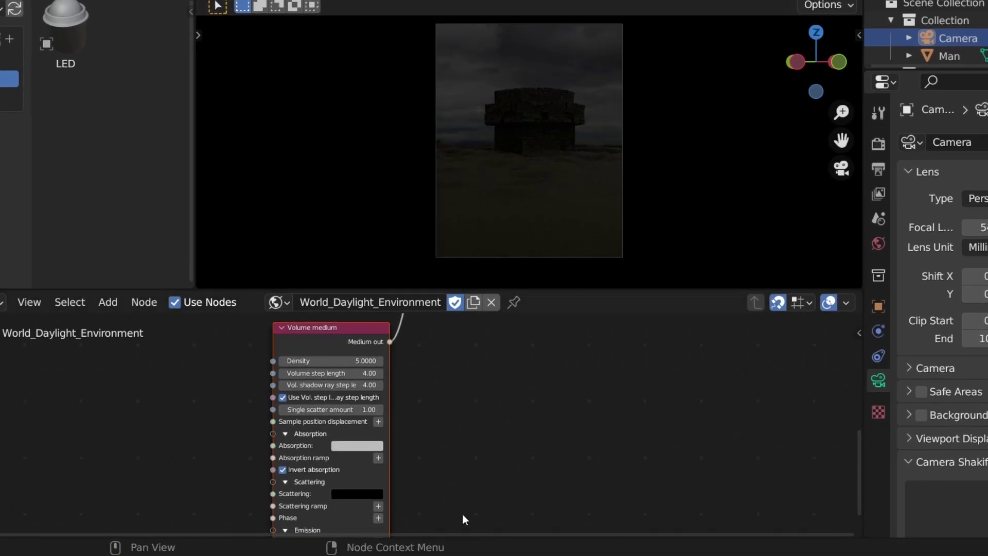
# - Set the Volume medium's scattering and absorption colors to full white
pyautogui.click(355, 492)
pyautogui.moveTo(430, 398); pyautogui.dragTo(429, 347)
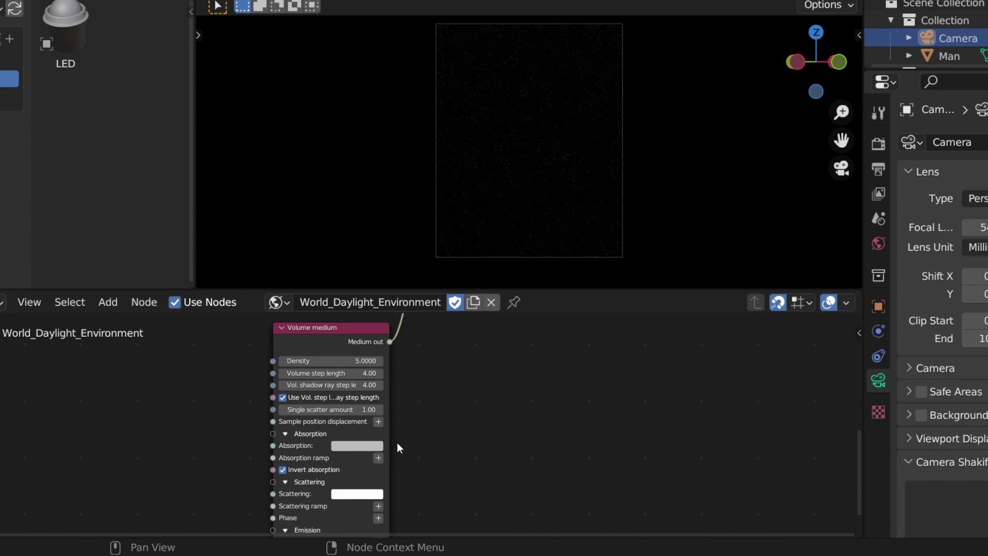
pyautogui.click(371, 445)
pyautogui.moveTo(428, 317); pyautogui.dragTo(428, 298)
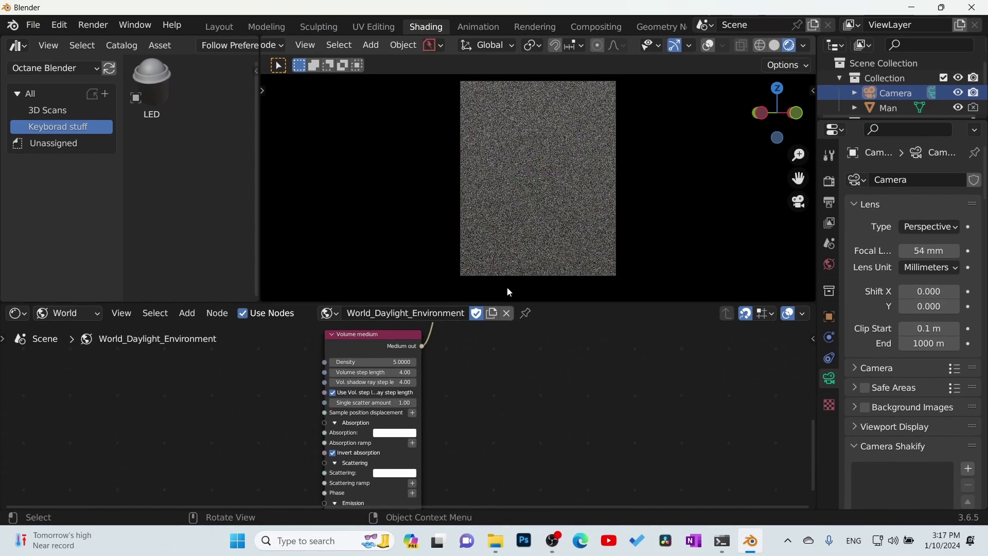
# - Set the Volume medium's density to 1 and its volume step length to 12
pyautogui.click(390, 361)
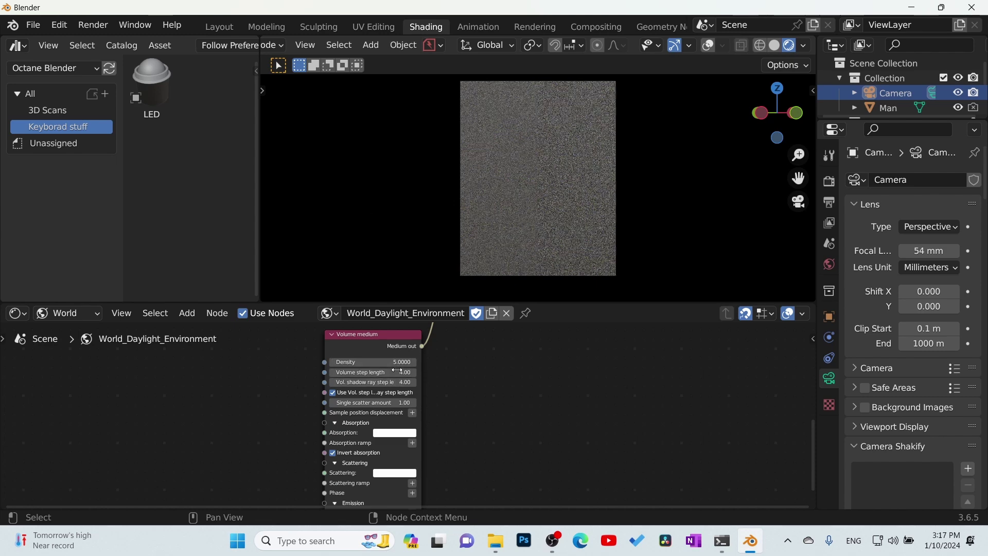
pyautogui.write('1')
pyautogui.press('Return')
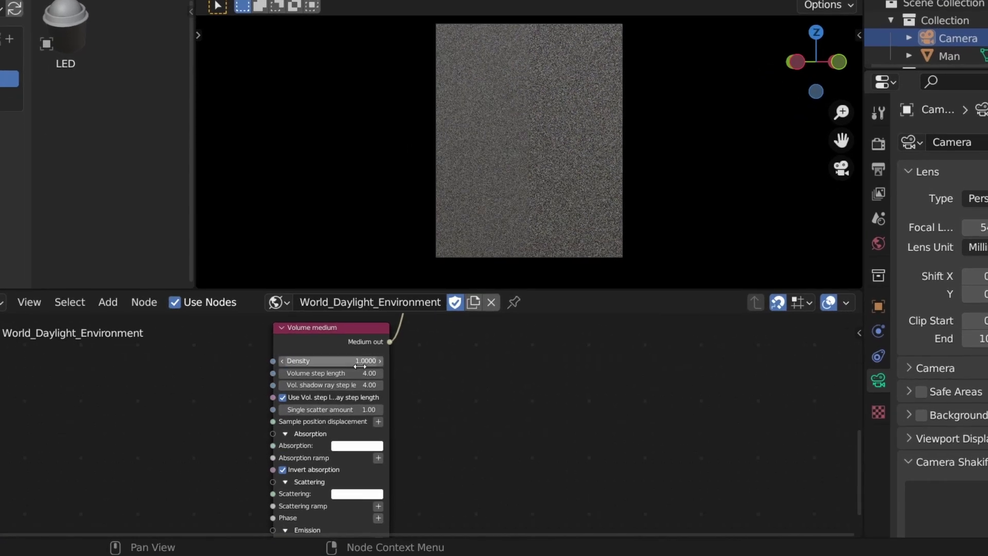
pyautogui.click(356, 373)
pyautogui.press('Return')
pyautogui.click(356, 375)
pyautogui.write('12')
pyautogui.press('Return')
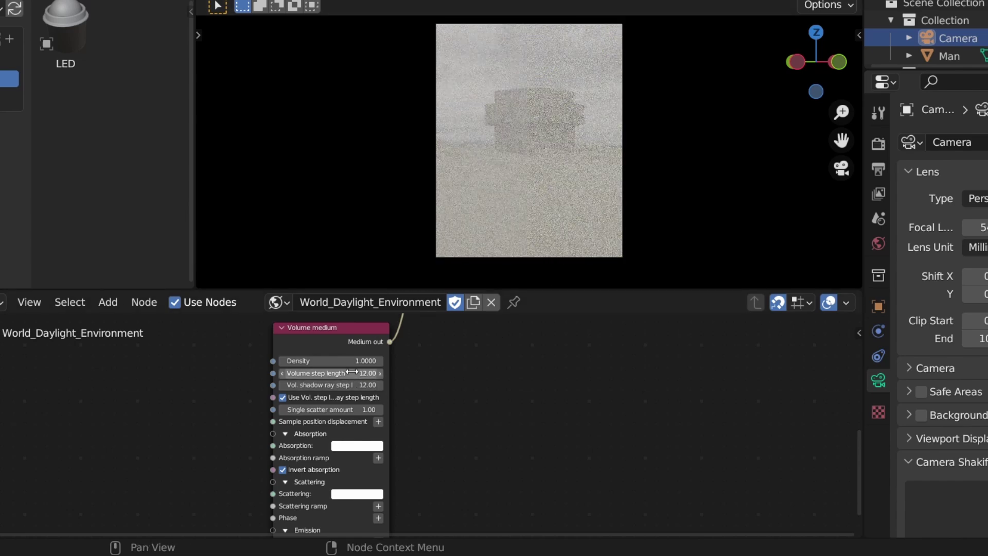
# - Lower the Volume medium's density, trying 0.3 and 0.2 and settling on 0.03
pyautogui.click(356, 360)
pyautogui.write('0.3')
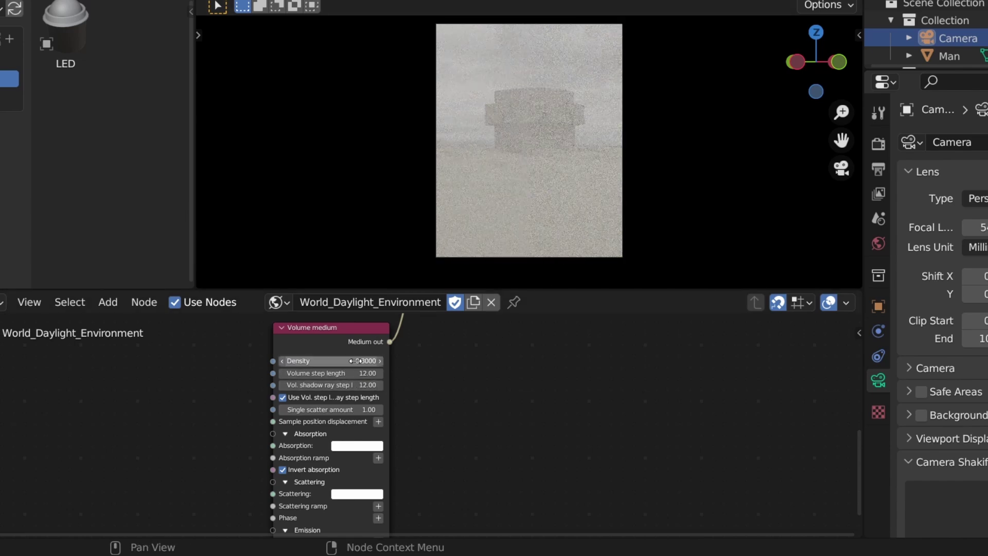
pyautogui.press('Return')
pyautogui.click(356, 361)
pyautogui.write('0.2')
pyautogui.press('Return')
pyautogui.click(357, 361)
pyautogui.write('.01')
pyautogui.press('Return')
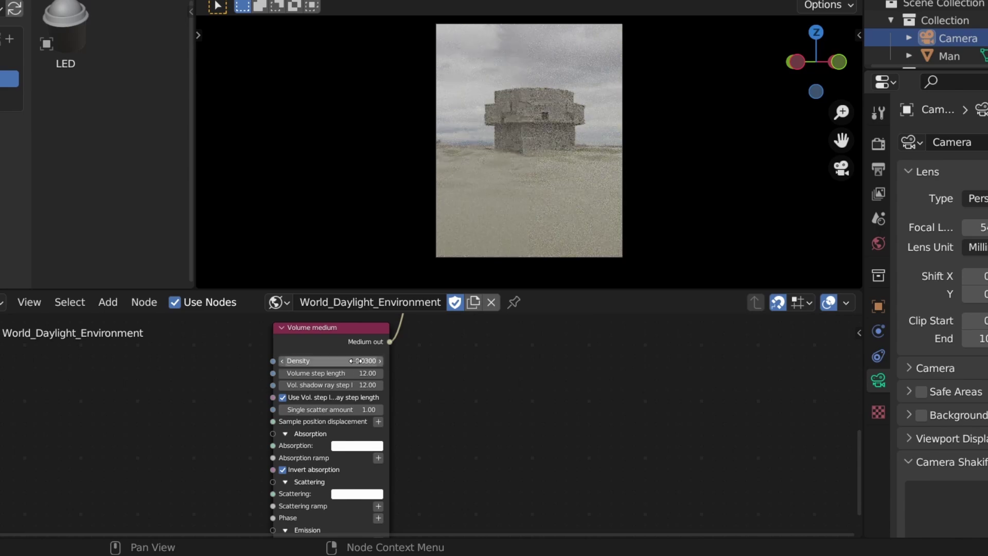
pyautogui.moveTo(427, 486); pyautogui.dragTo(318, 502, button='middle')
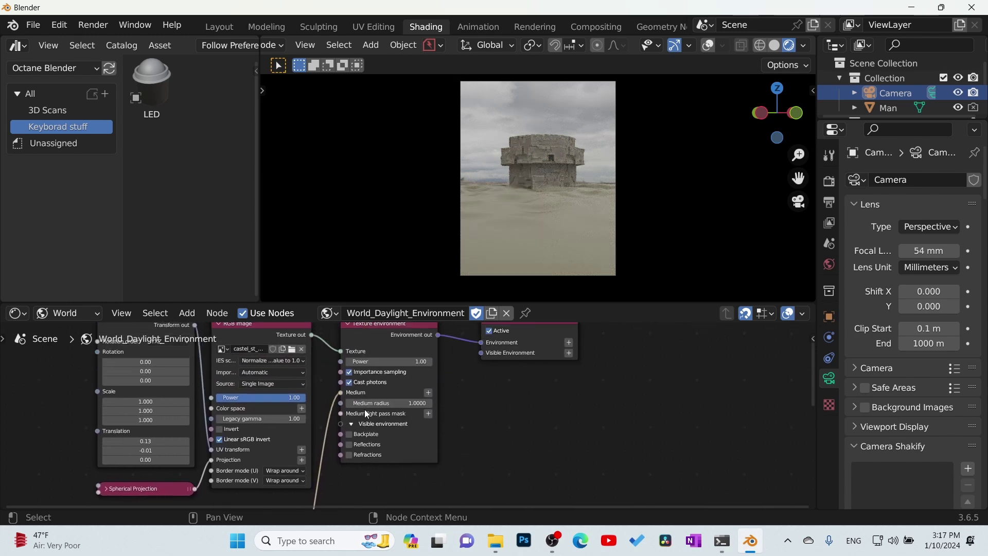
# - Raise the Texture environment node's medium radius to 1.4430
pyautogui.click(409, 404)
pyautogui.press('Return')
pyautogui.moveTo(410, 403)
pyautogui.mouseDown()
pyautogui.moveTo(705, 403)
pyautogui.moveTo(361, 403)
pyautogui.moveTo(504, 403)
pyautogui.moveTo(405, 403)
pyautogui.mouseUp()
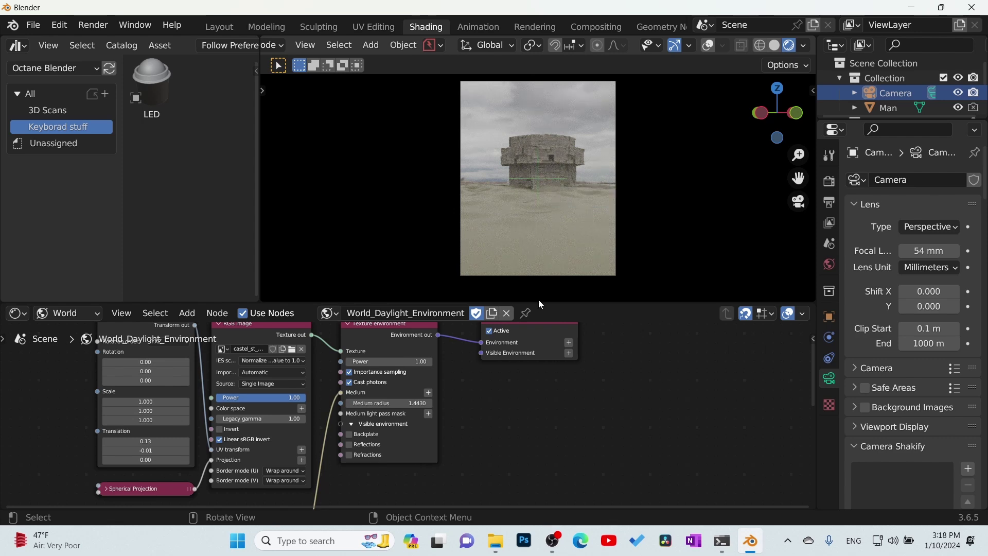
# - Add a Schlick phase function to the Volume medium's Phase input and place the node beside it
pyautogui.moveTo(495, 423); pyautogui.dragTo(661, 368, button='middle')
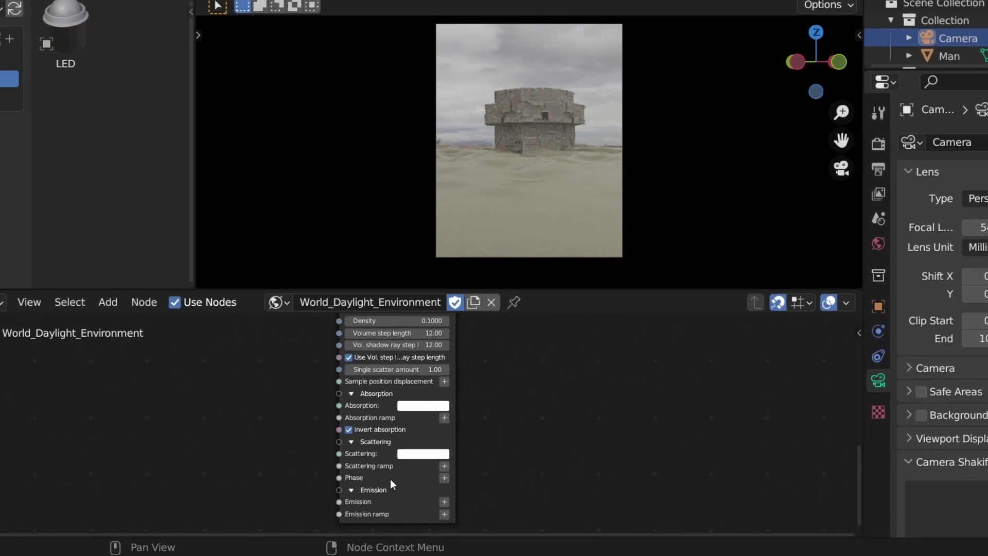
pyautogui.click(444, 479)
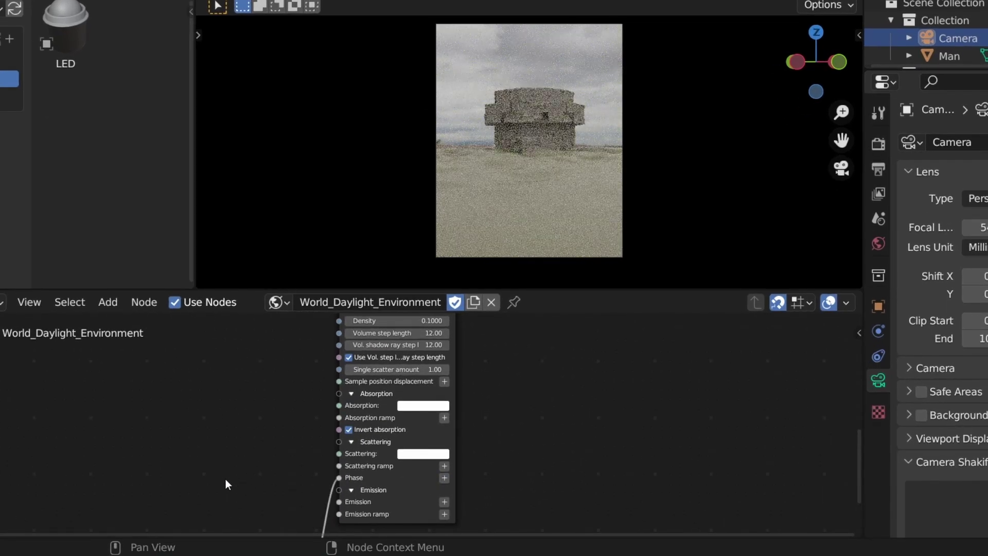
pyautogui.moveTo(219, 456); pyautogui.dragTo(290, 486)
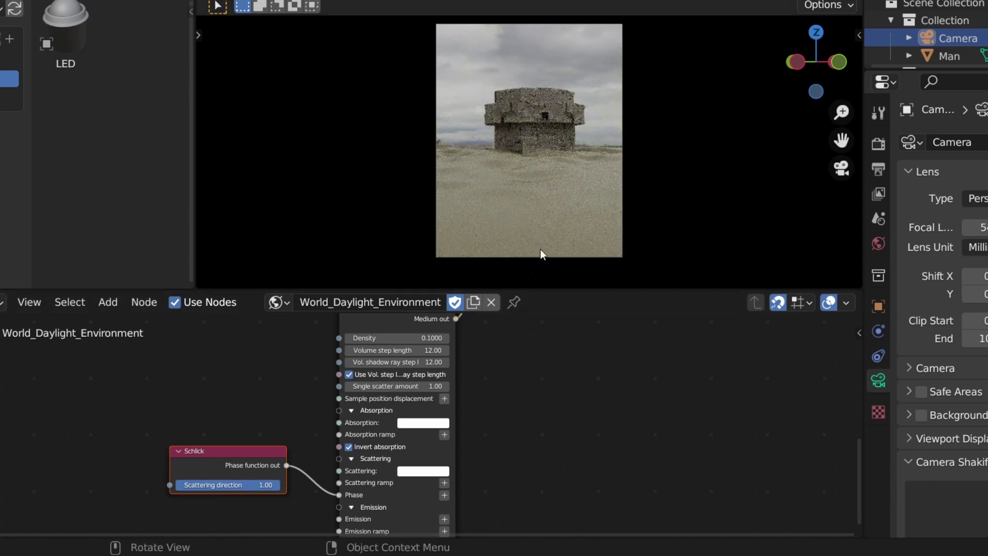
# - Adjust the Schlick node's scattering direction, trying -1, 0.26 and 1, and settle on a positive value
pyautogui.scroll(2, 597, 203)
pyautogui.moveTo(238, 484); pyautogui.dragTo(132, 485)
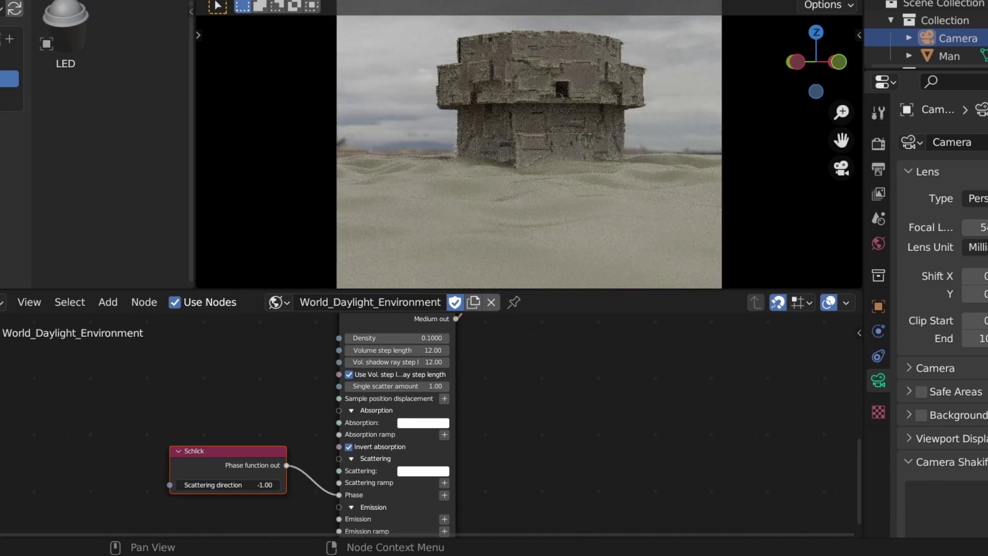
pyautogui.moveTo(132, 485); pyautogui.dragTo(198, 485)
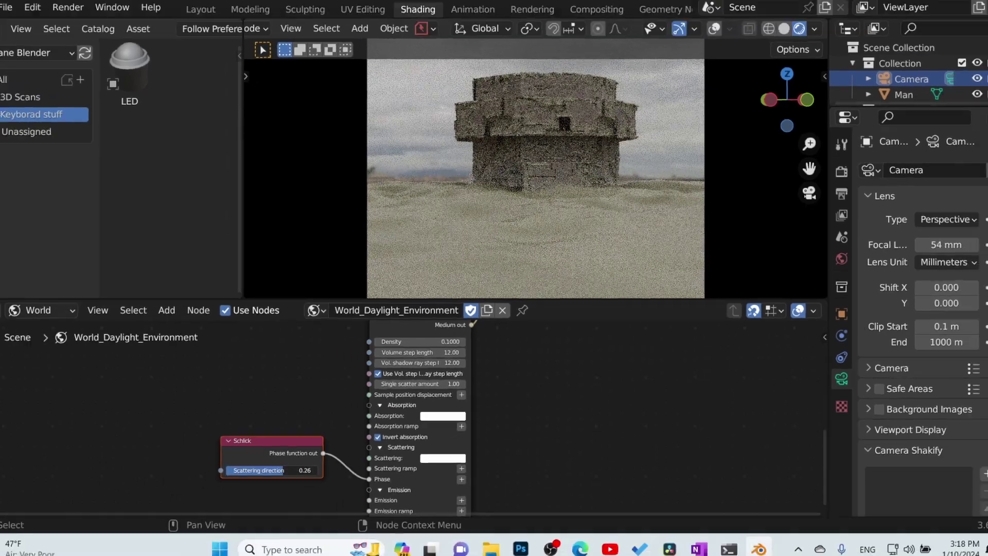
pyautogui.moveTo(284, 470); pyautogui.dragTo(323, 465)
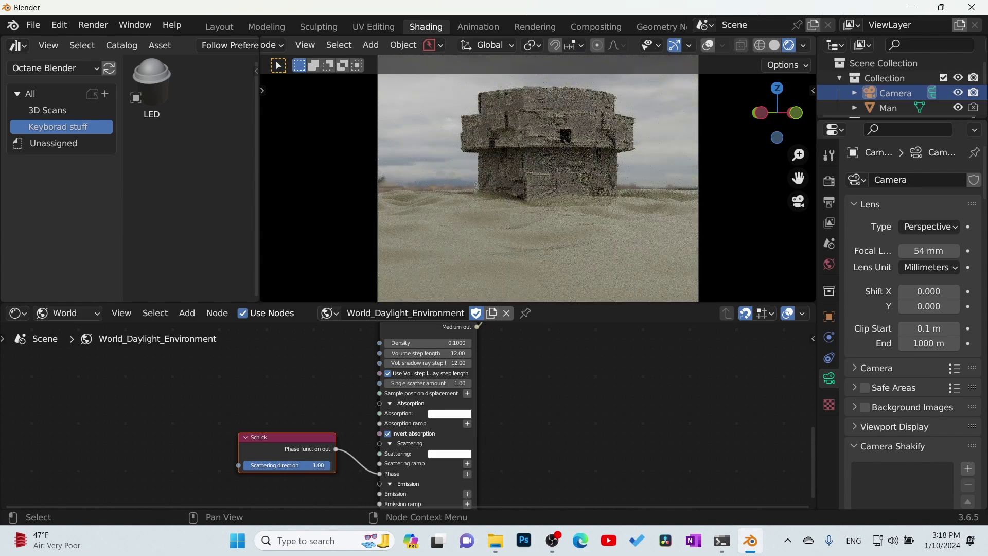
pyautogui.moveTo(330, 465); pyautogui.dragTo(244, 465)
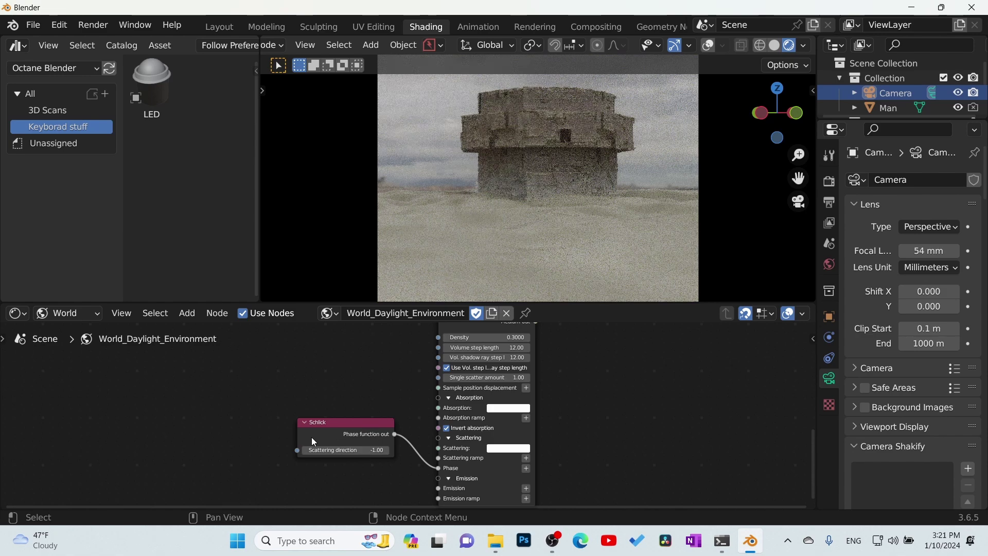
pyautogui.moveTo(315, 451); pyautogui.dragTo(331, 451)
pyautogui.moveTo(641, 424); pyautogui.dragTo(604, 537, button='middle')
pyautogui.scroll(-5, 605, 430)
pyautogui.scroll(-3, 604, 429)
pyautogui.moveTo(546, 439); pyautogui.dragTo(573, 397, button='middle')
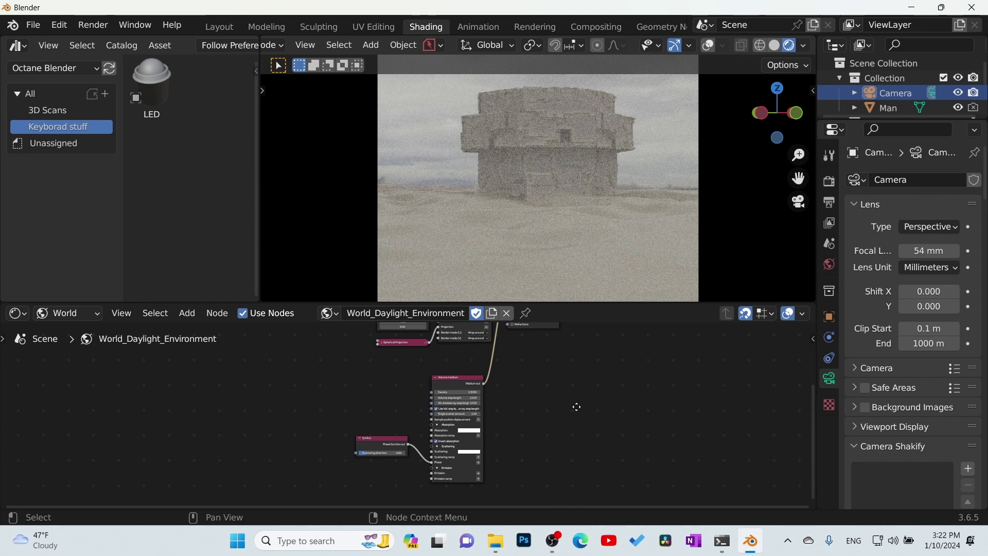
pyautogui.moveTo(577, 407); pyautogui.dragTo(549, 448, button='middle')
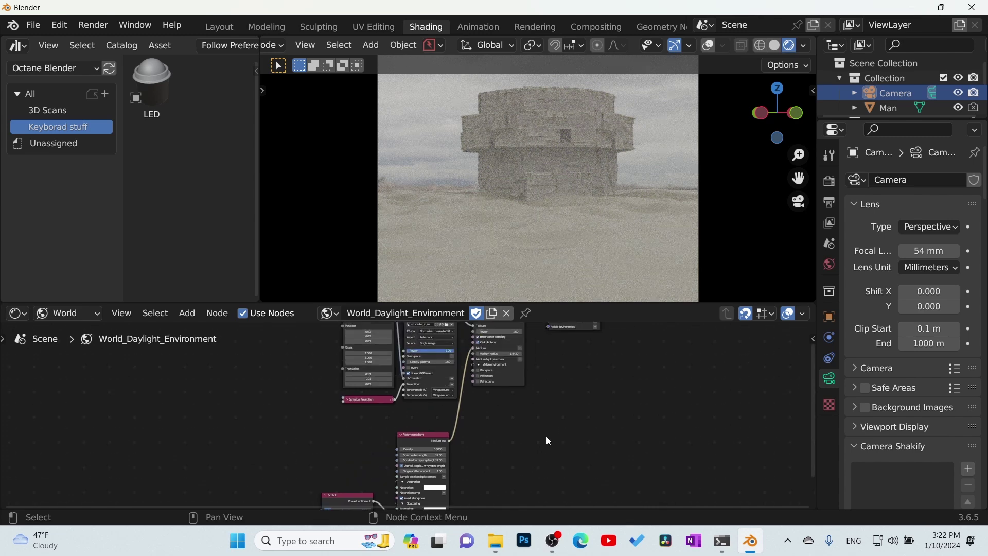
pyautogui.scroll(-1, 544, 433)
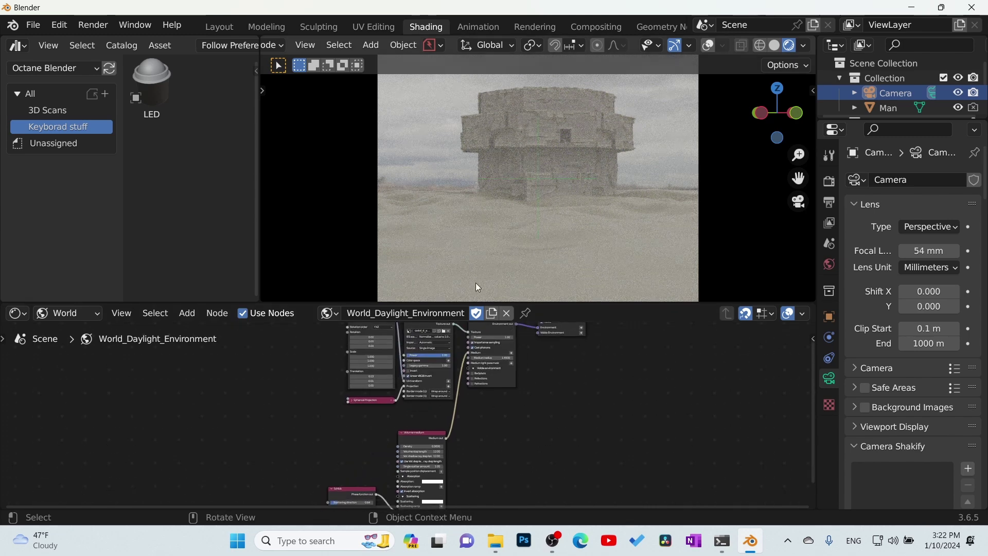
pyautogui.moveTo(553, 336); pyautogui.dragTo(554, 344, button='middle')
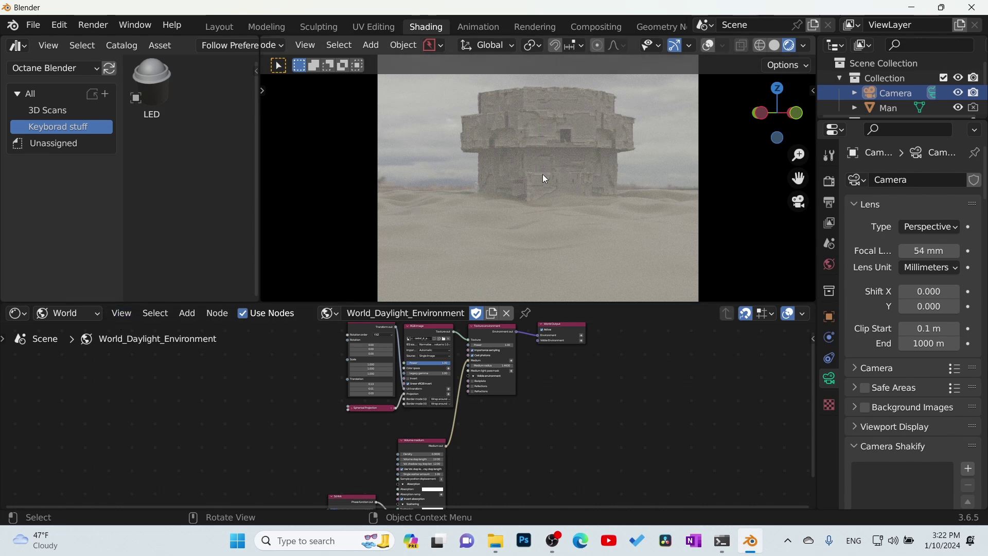
# - Select the building and mute the Volume medium node in the world shader to switch off the fog
pyautogui.click(540, 133)
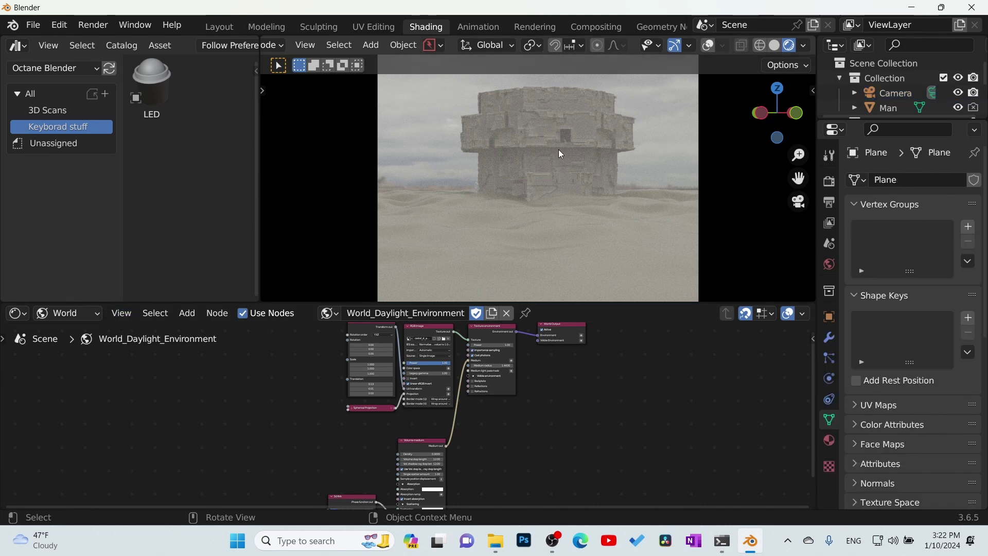
pyautogui.click(67, 314)
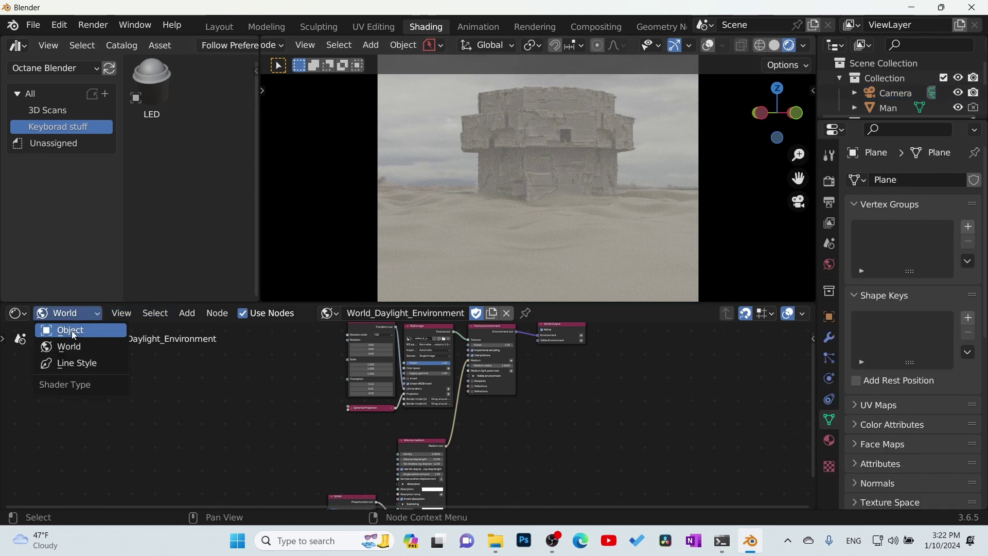
pyautogui.click(74, 332)
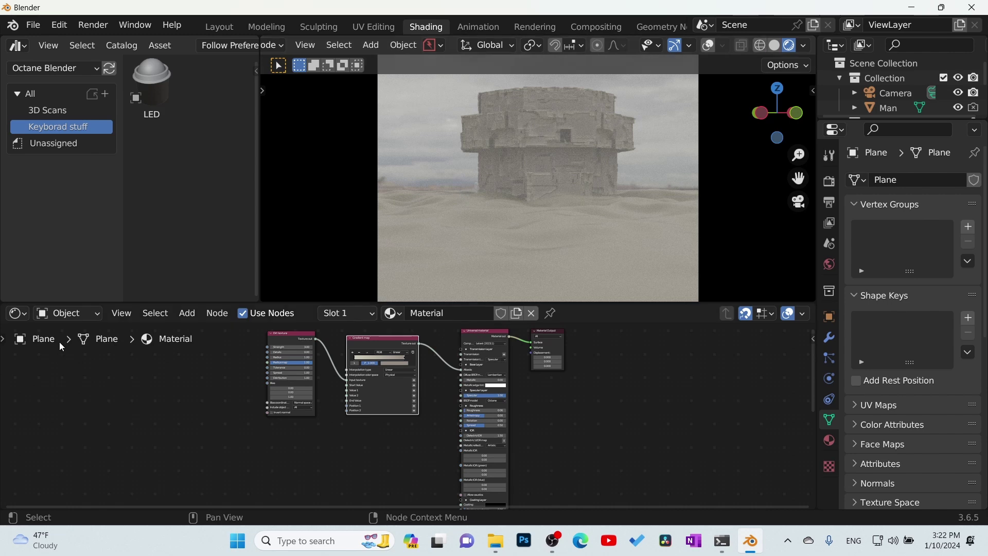
pyautogui.click(66, 314)
pyautogui.click(72, 344)
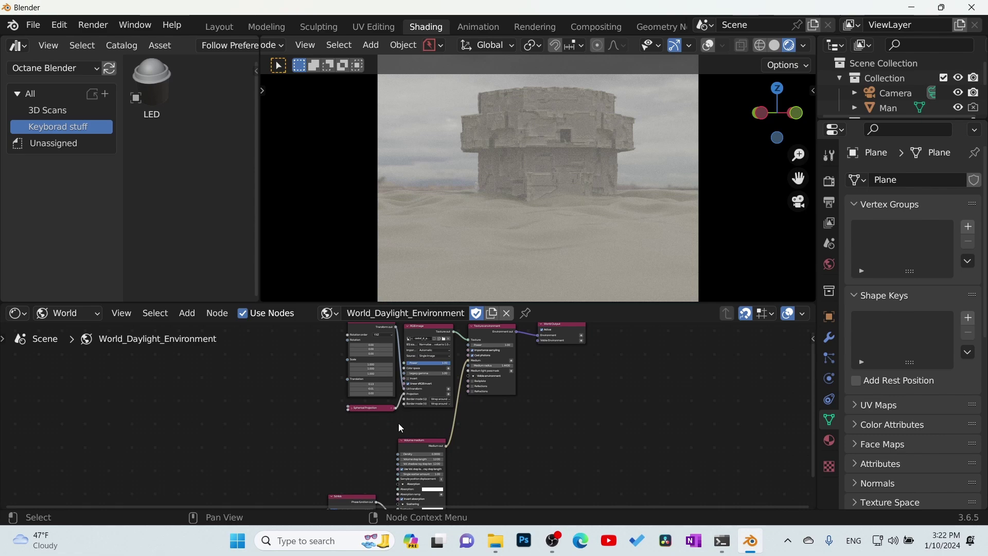
pyautogui.click(417, 441)
pyautogui.press('m')
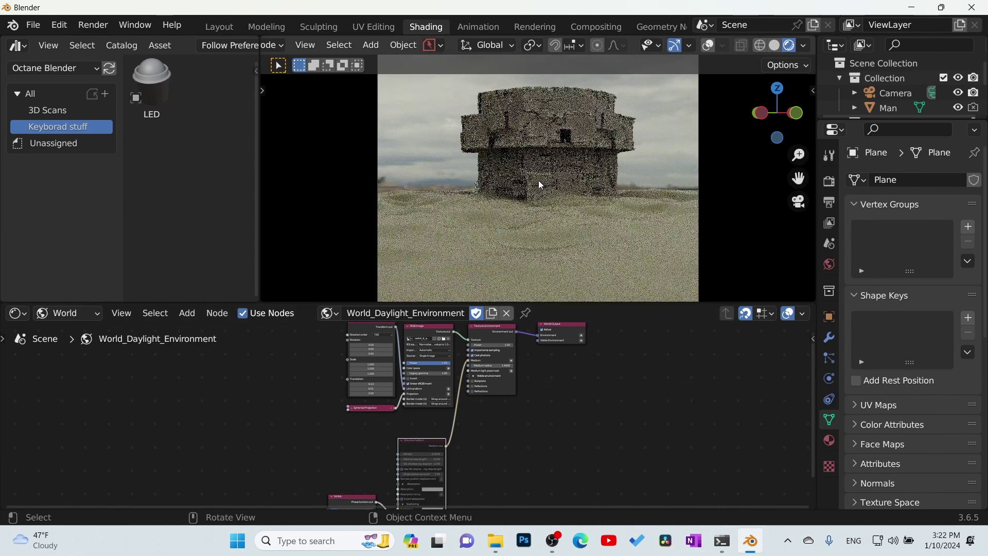
# - Show the building's object material nodes and switch the viewport to solid shading with overlays enabled
pyautogui.click(72, 313)
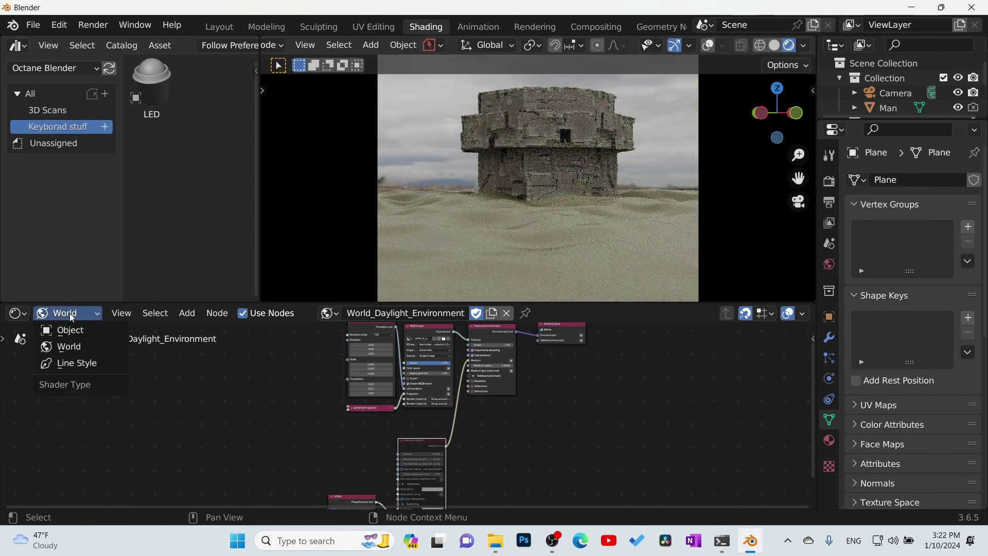
pyautogui.click(72, 330)
pyautogui.scroll(2, 557, 219)
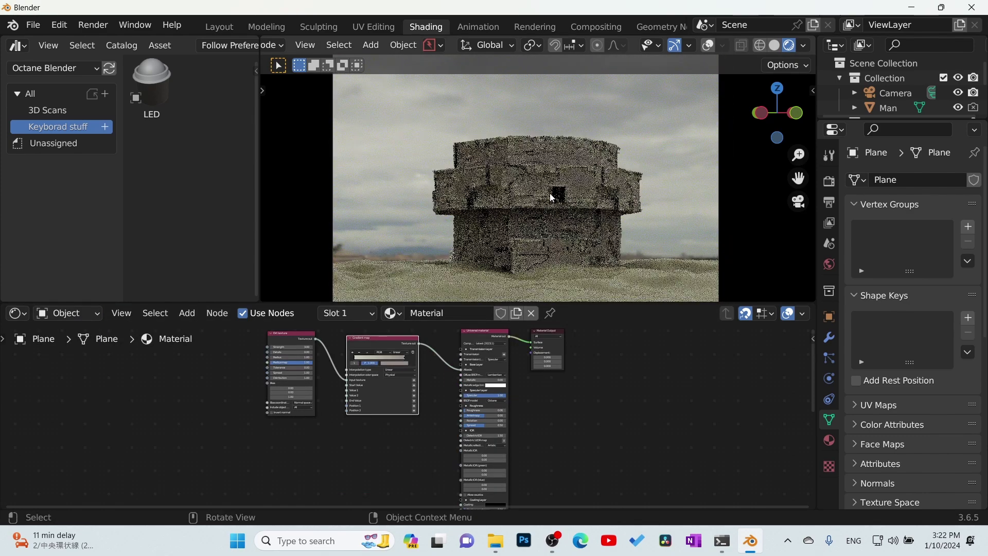
pyautogui.press('Tab')
pyautogui.click(561, 194)
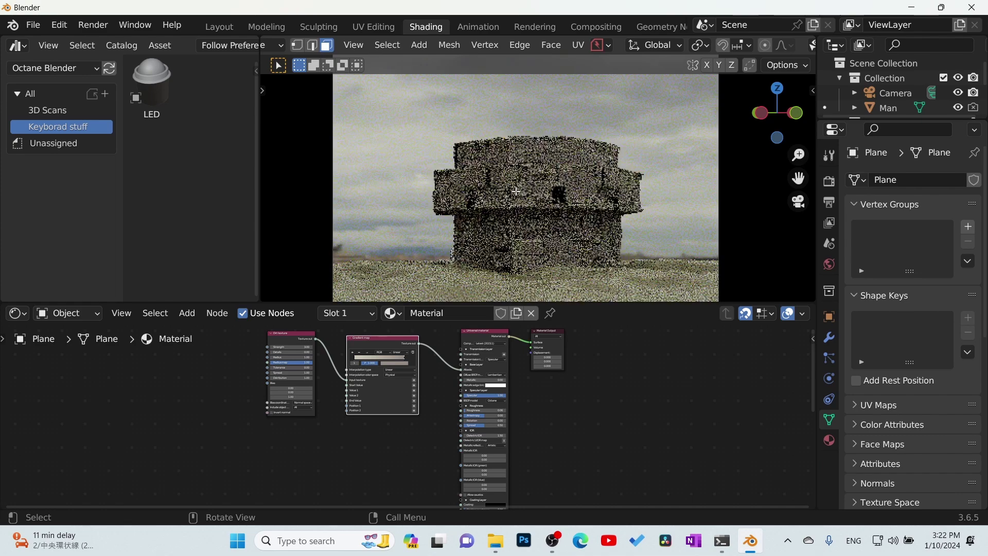
pyautogui.press('Tab')
pyautogui.press('z')
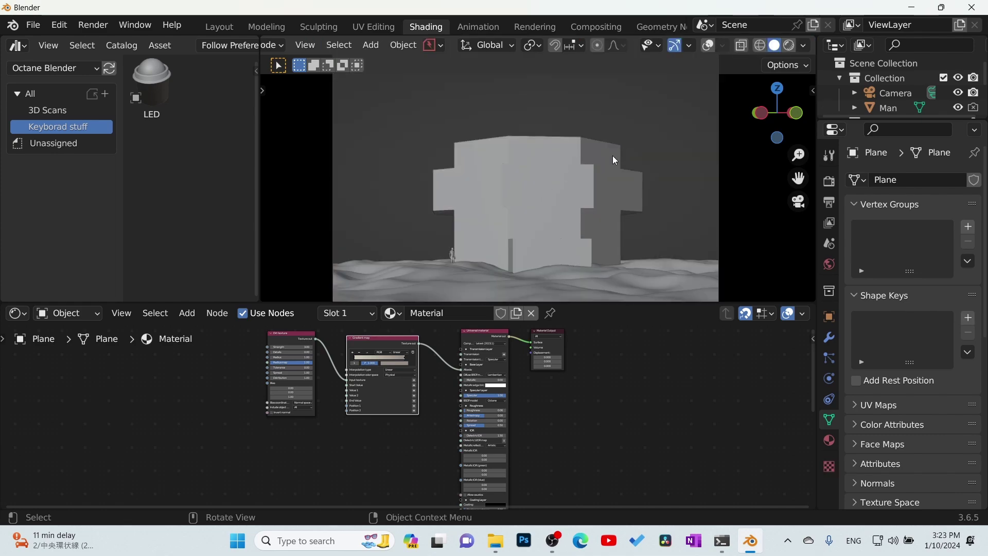
pyautogui.hotkey('shift', 'alt', 'z')
# - Add a second material slot to the building and fill it with a single-user copy of Material
pyautogui.click(829, 441)
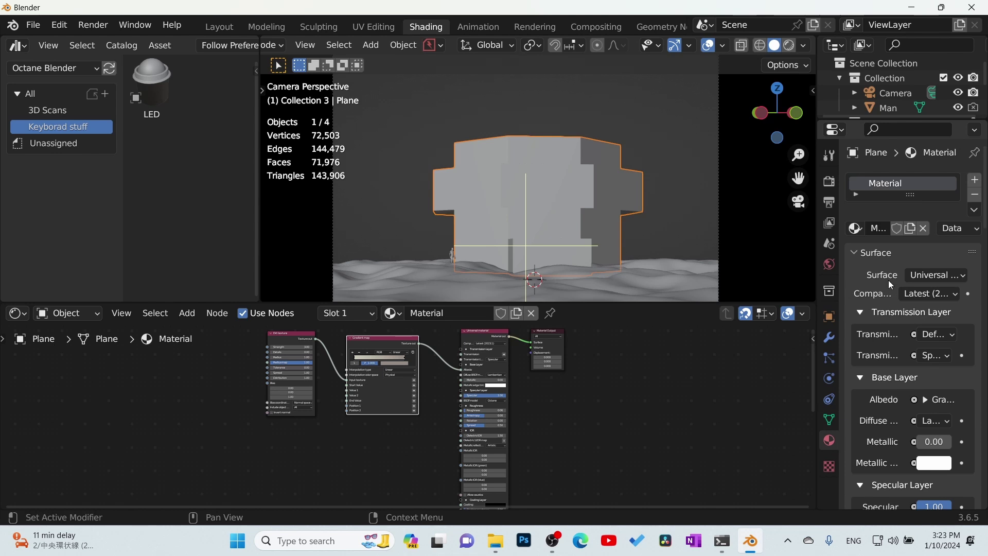
pyautogui.click(975, 179)
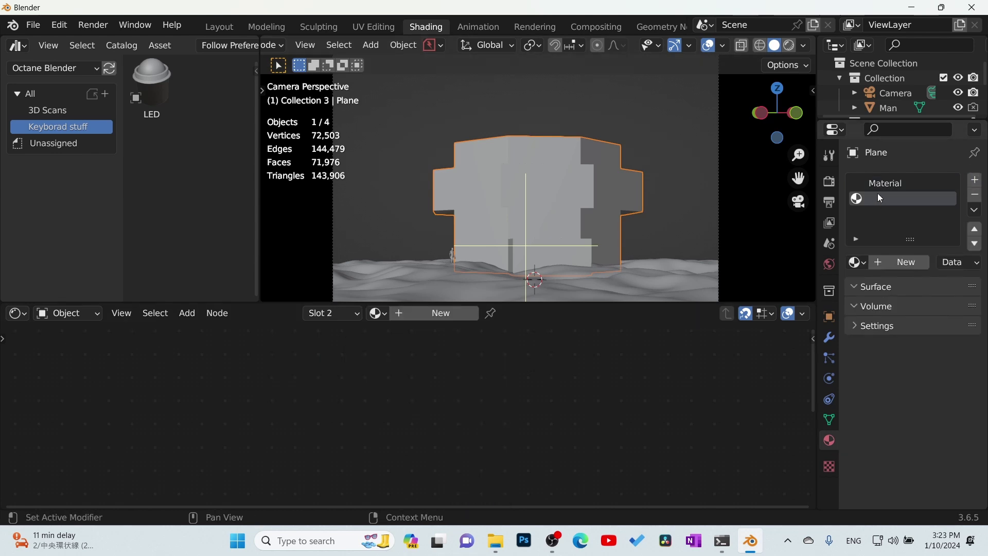
pyautogui.click(856, 263)
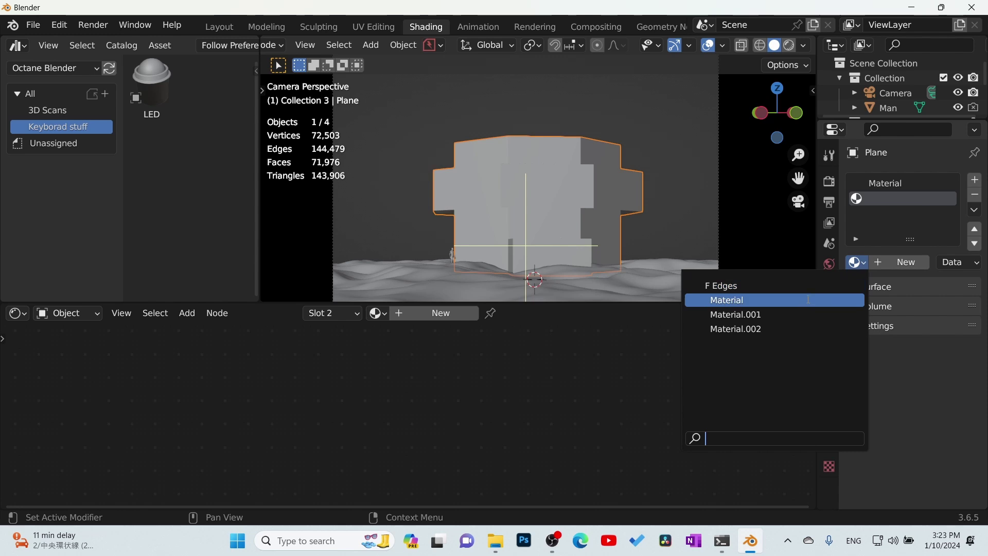
pyautogui.click(804, 300)
pyautogui.click(890, 264)
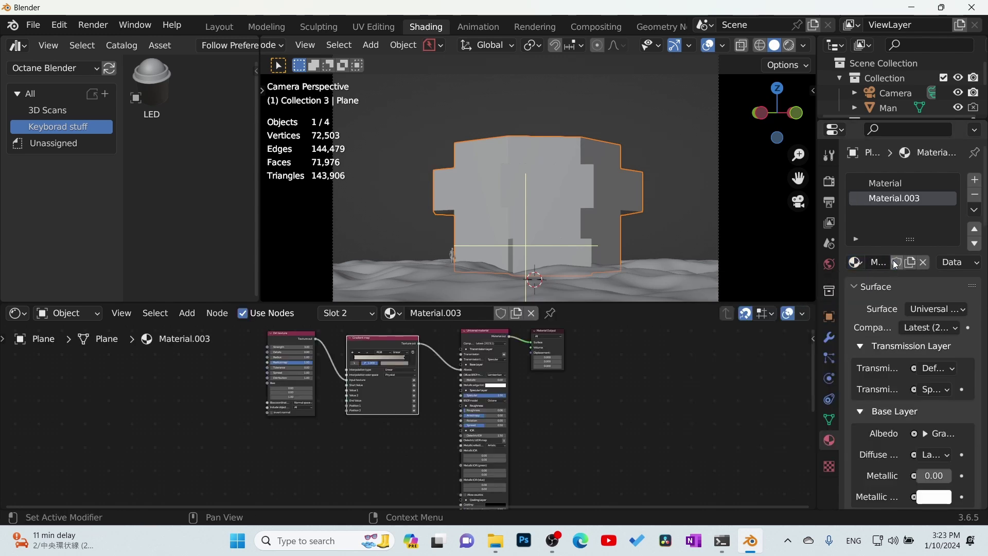
# - Rename the copied material in the second slot to "lights"
pyautogui.click(474, 314)
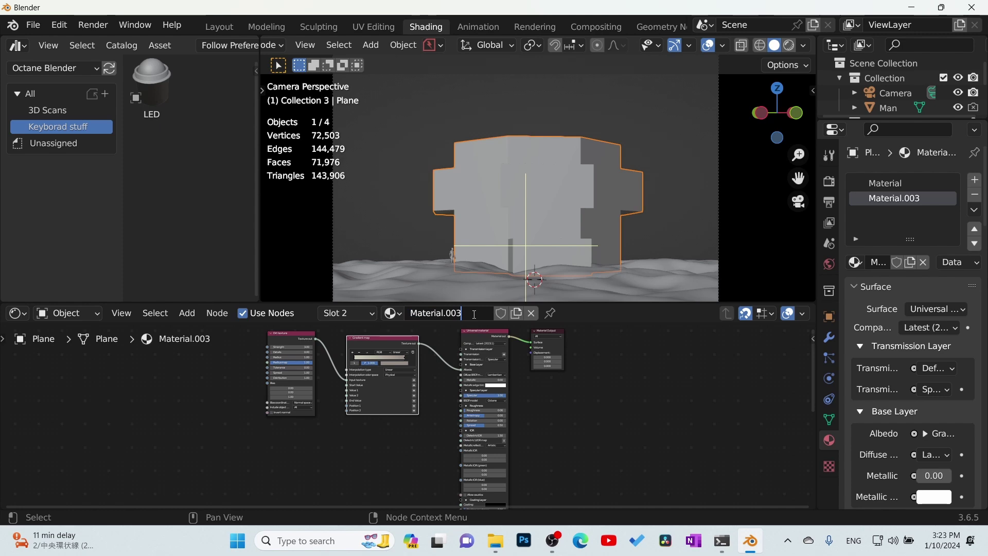
pyautogui.press('BackSpace')
pyautogui.press('BackSpace')
pyautogui.press('BackSpace')
pyautogui.press('BackSpace')
pyautogui.press('BackSpace')
pyautogui.press('BackSpace')
pyautogui.press('BackSpace')
pyautogui.press('BackSpace')
pyautogui.press('BackSpace')
pyautogui.press('BackSpace')
pyautogui.press('BackSpace')
pyautogui.write('lights')
pyautogui.press('Return')
# - Maximize the node editor and move the displacement node with its image, transformation and projection nodes upward to make room
pyautogui.scroll(-3, 437, 377)
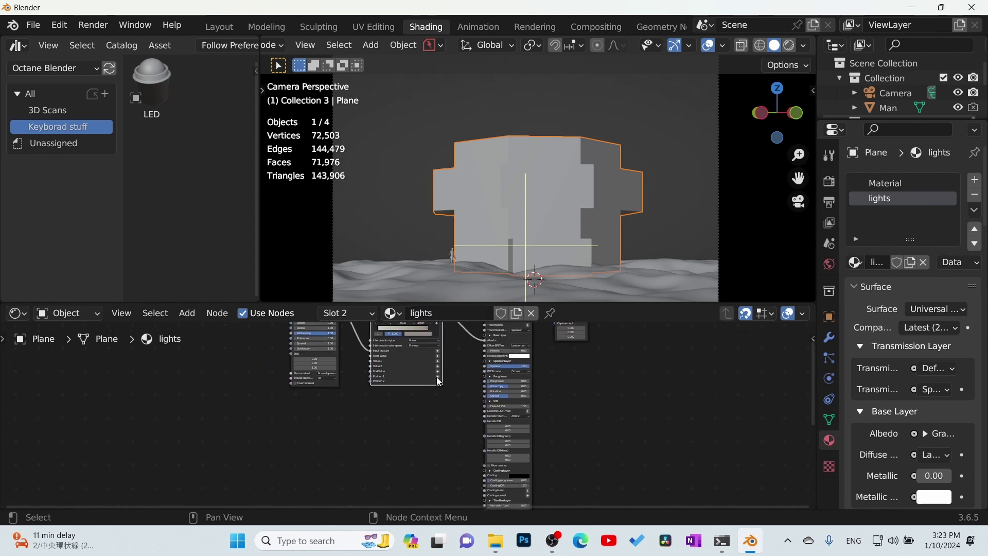
pyautogui.hotkey('ctrl', 'space')
pyautogui.scroll(4, 505, 344)
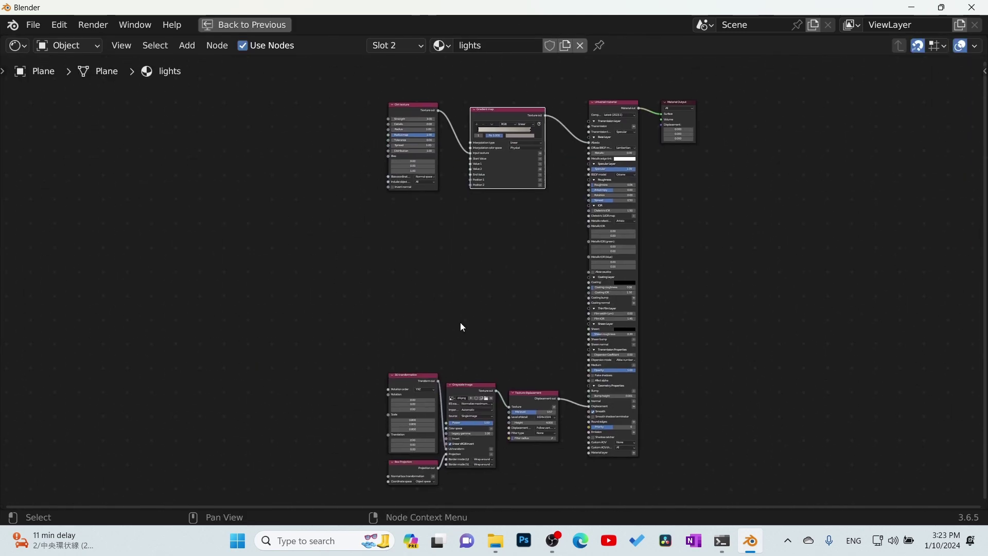
pyautogui.moveTo(474, 329); pyautogui.dragTo(484, 225, button='middle')
pyautogui.moveTo(440, 275); pyautogui.dragTo(392, 209, button='middle')
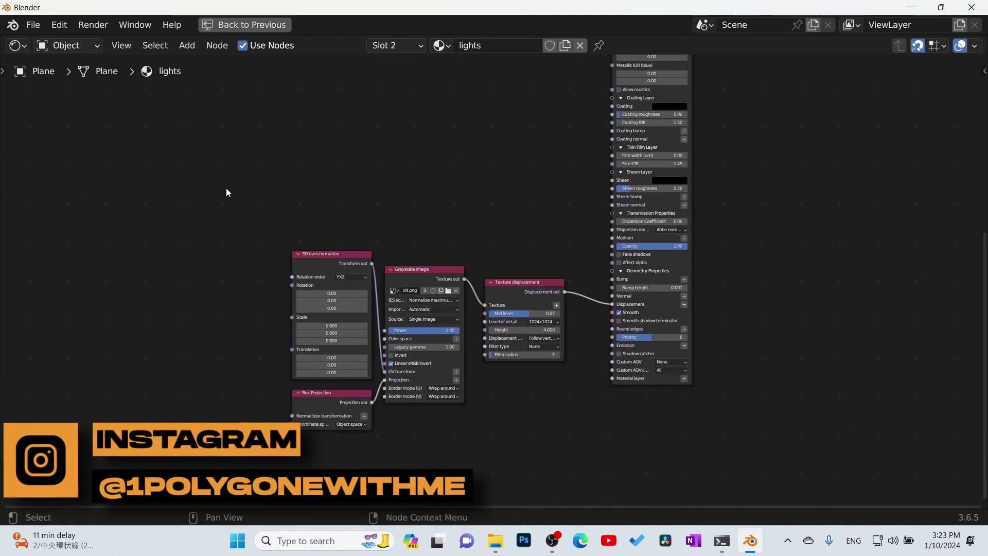
pyautogui.moveTo(214, 208); pyautogui.dragTo(576, 458)
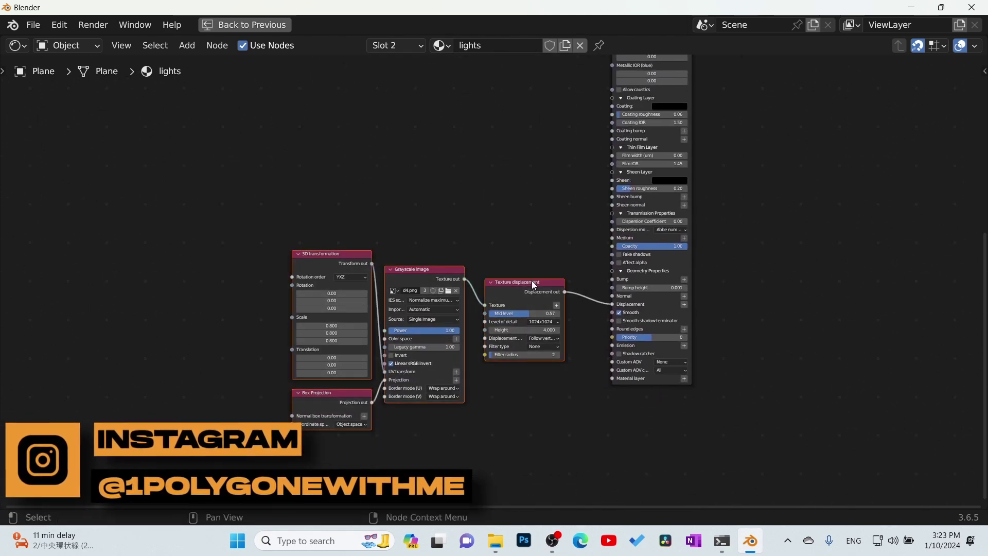
pyautogui.press('g')
# - Add a Black body emission node to the lights material's Emission input and place it below the Texture displacement node
pyautogui.click(684, 276)
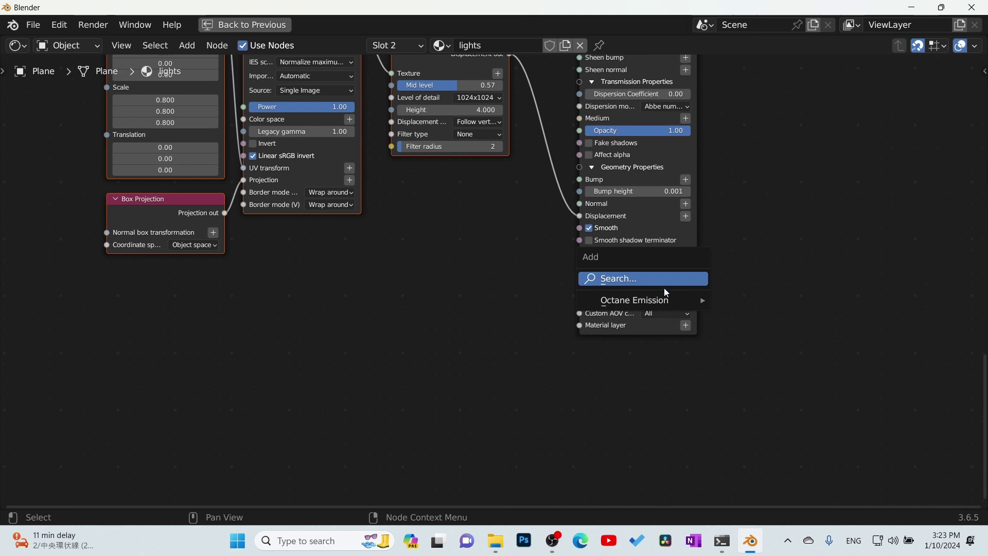
pyautogui.moveTo(662, 297)
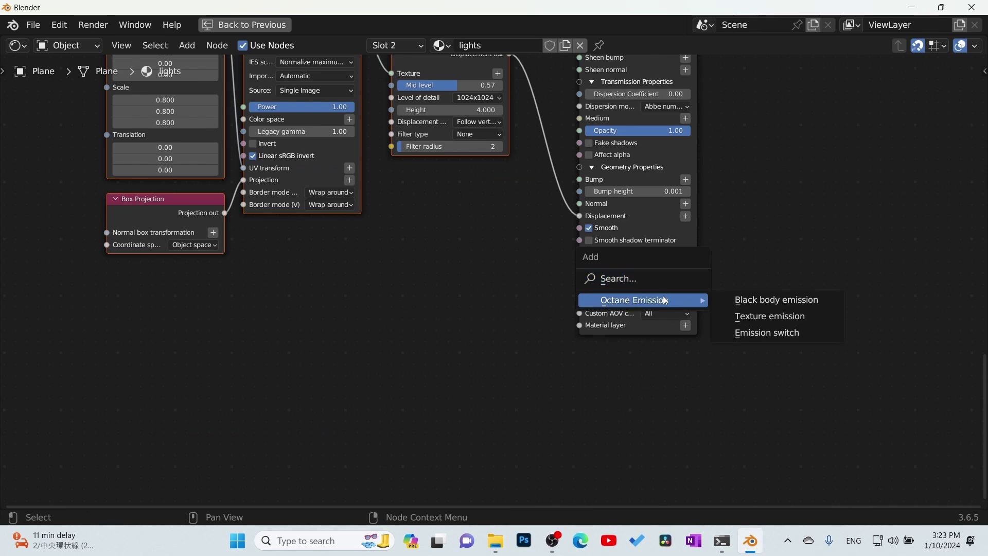
pyautogui.click(783, 297)
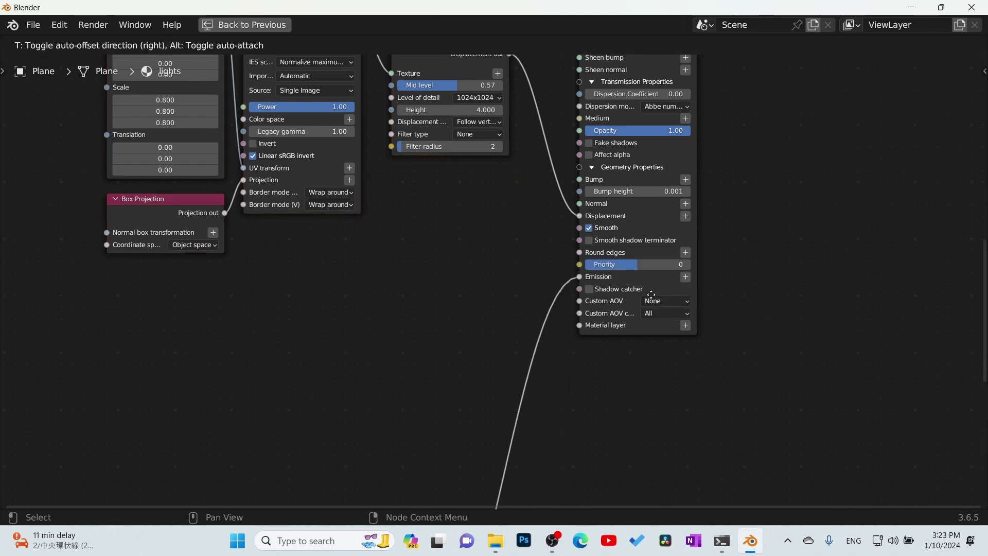
pyautogui.click(550, 298)
pyautogui.press('g')
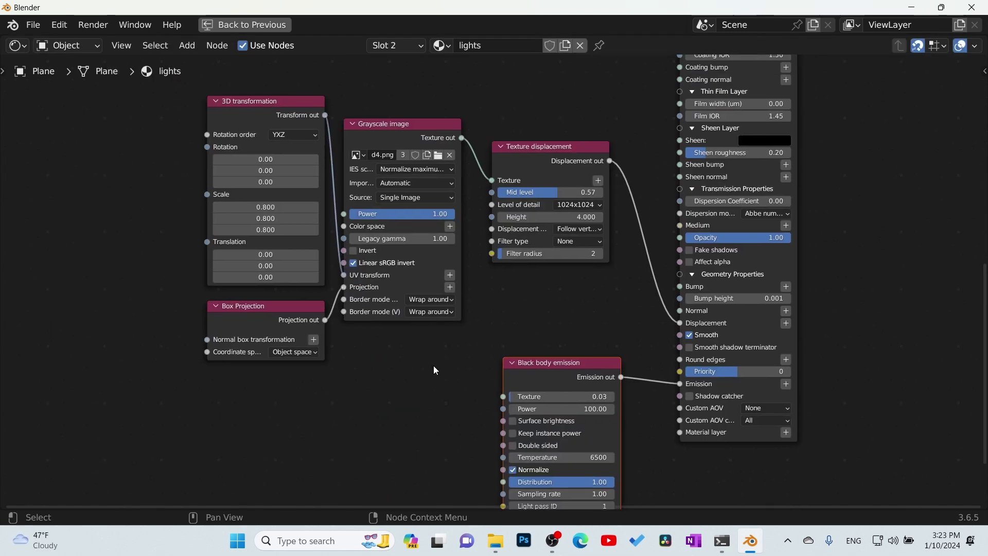
# - Duplicate the grayscale image with its transformation and projection nodes and link the copy to the Black body emission's Texture input
pyautogui.moveTo(434, 366); pyautogui.dragTo(165, 149)
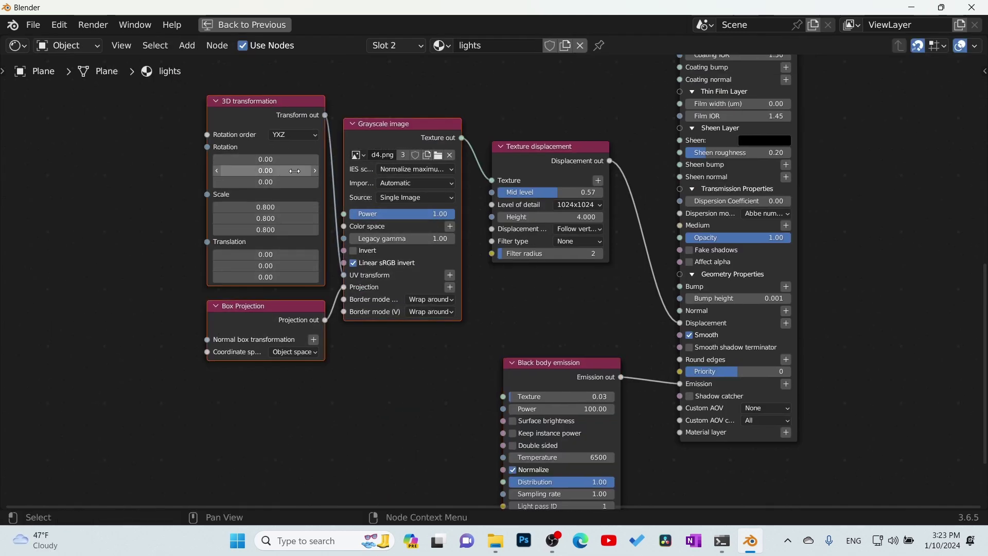
pyautogui.hotkey('shift', 'd')
pyautogui.click(255, 455)
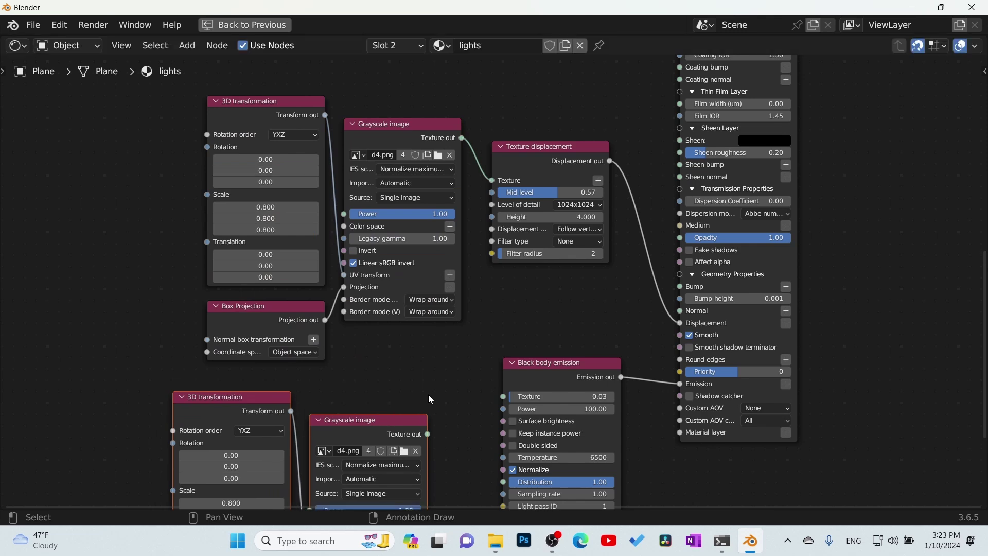
pyautogui.moveTo(430, 414); pyautogui.dragTo(404, 296, button='middle')
pyautogui.moveTo(409, 314); pyautogui.dragTo(420, 305)
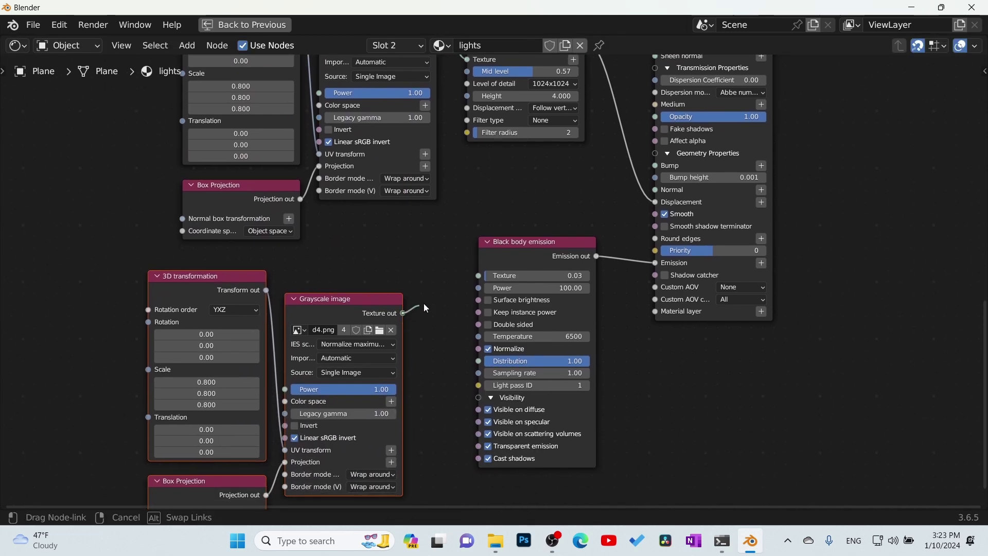
pyautogui.moveTo(474, 278); pyautogui.dragTo(478, 276)
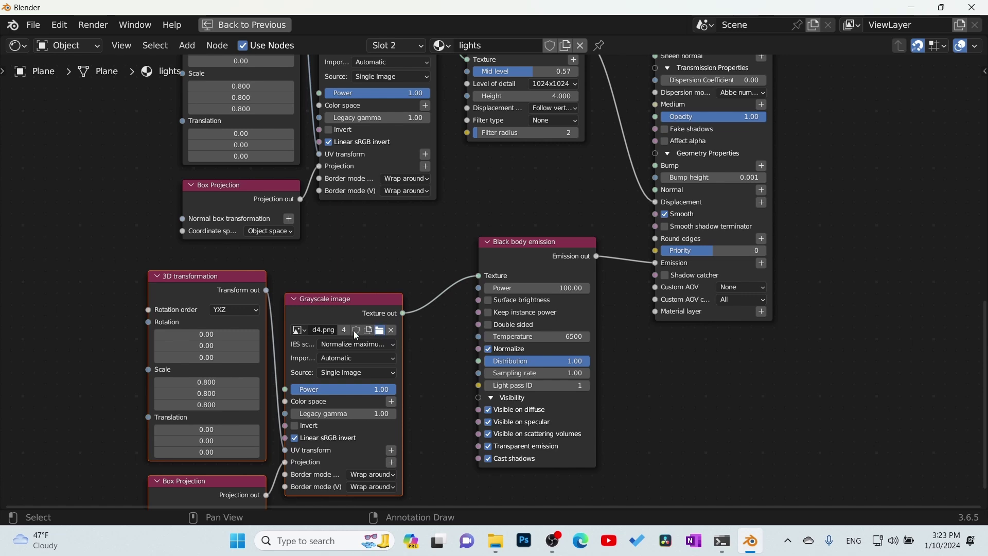
# - Load dot1.png into the duplicated grayscale image and reset the scale of its 3D transformation to 1
pyautogui.click(380, 329)
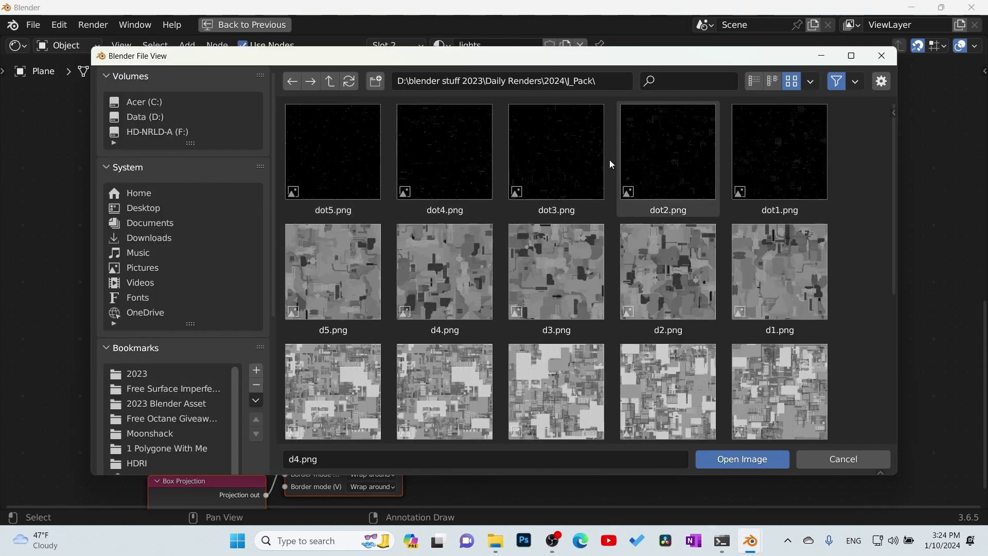
pyautogui.click(778, 166)
pyautogui.click(736, 464)
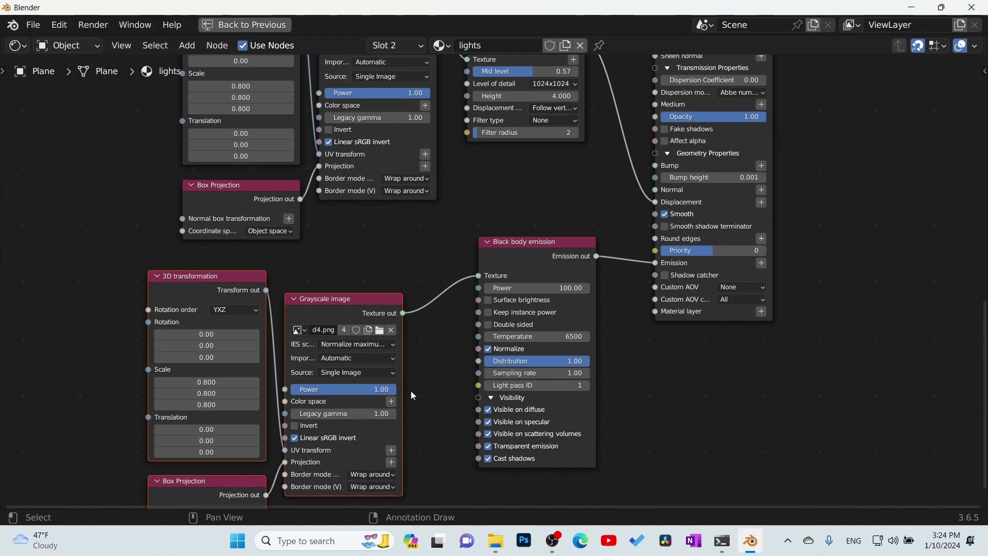
pyautogui.click(214, 283)
pyautogui.press('BackSpace')
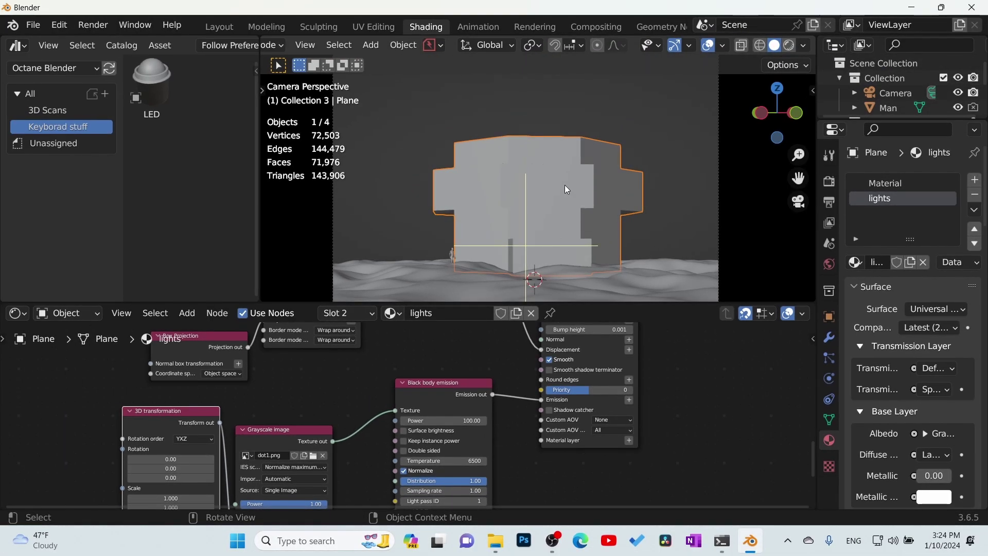
# - Assign the lights material to the ring of faces around the building's protruding upper band, then return to Object Mode
pyautogui.press('Tab')
pyautogui.click(687, 186)
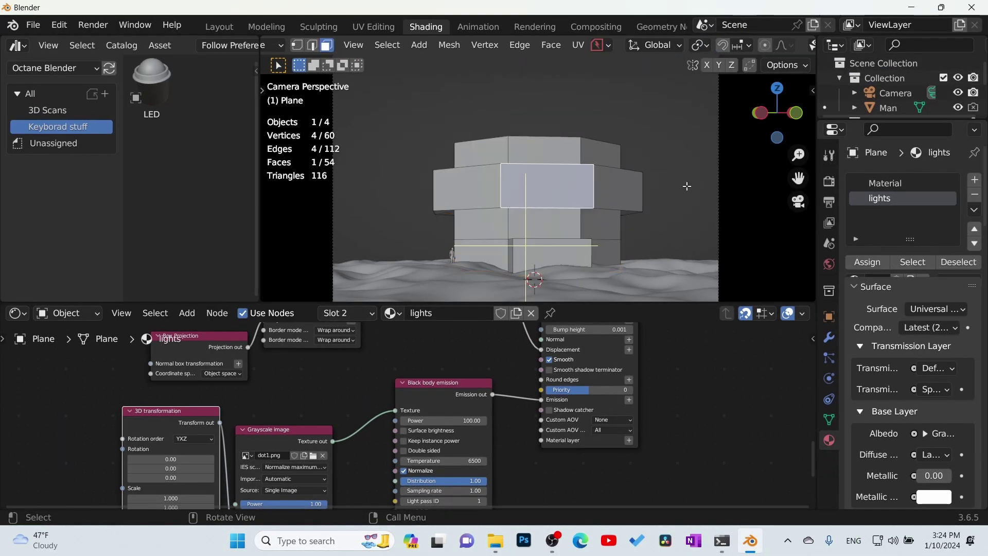
pyautogui.click(489, 191)
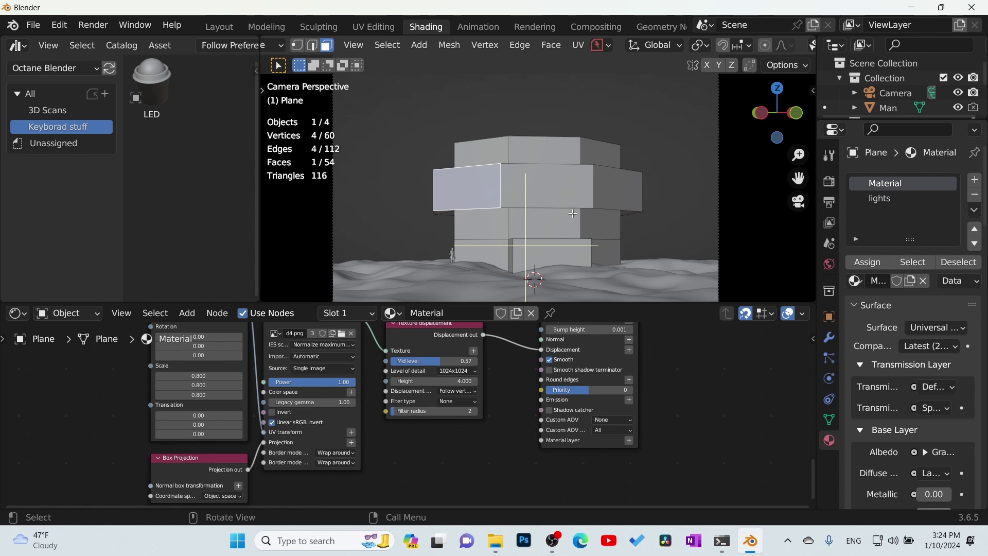
pyautogui.keyDown('alt'); pyautogui.click(497, 185); pyautogui.keyUp('alt')
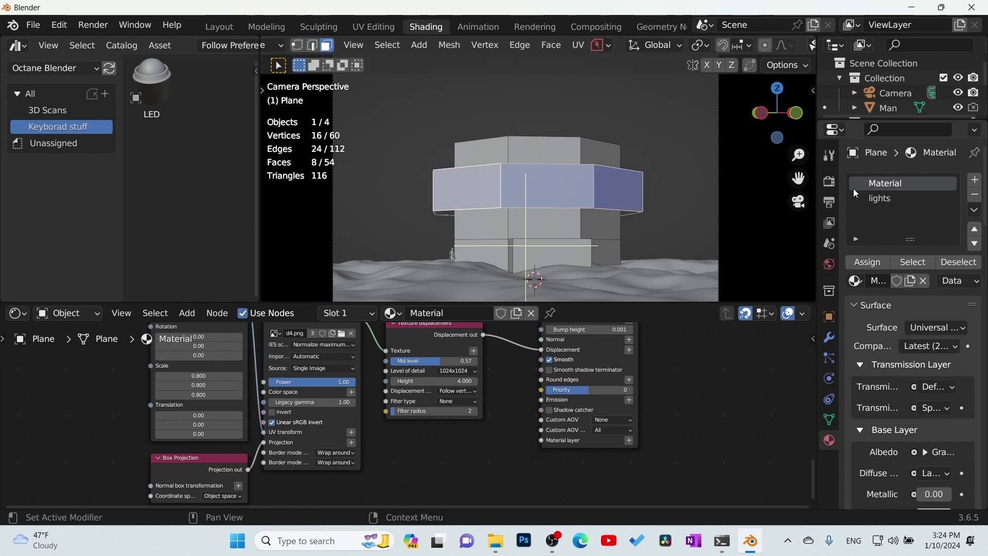
pyautogui.click(891, 197)
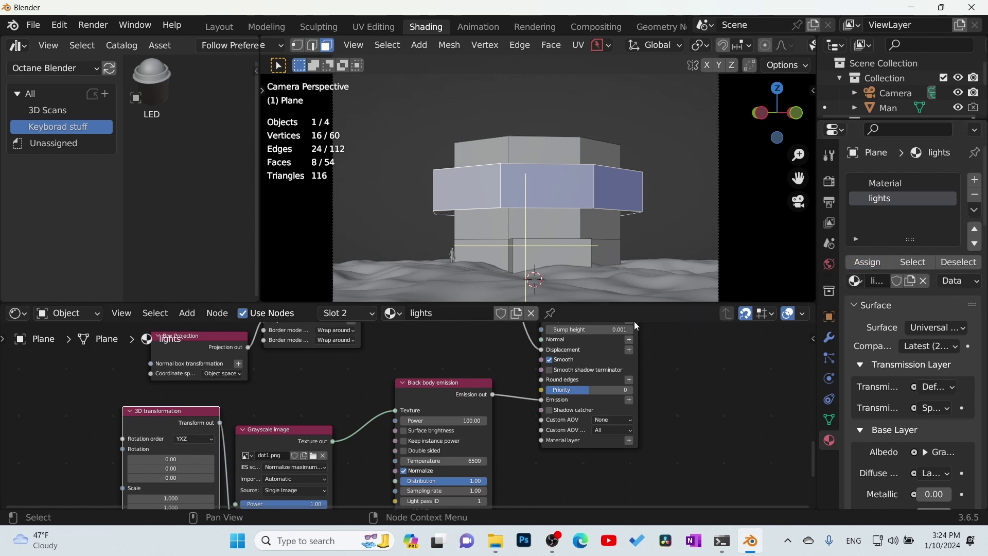
pyautogui.press('Tab')
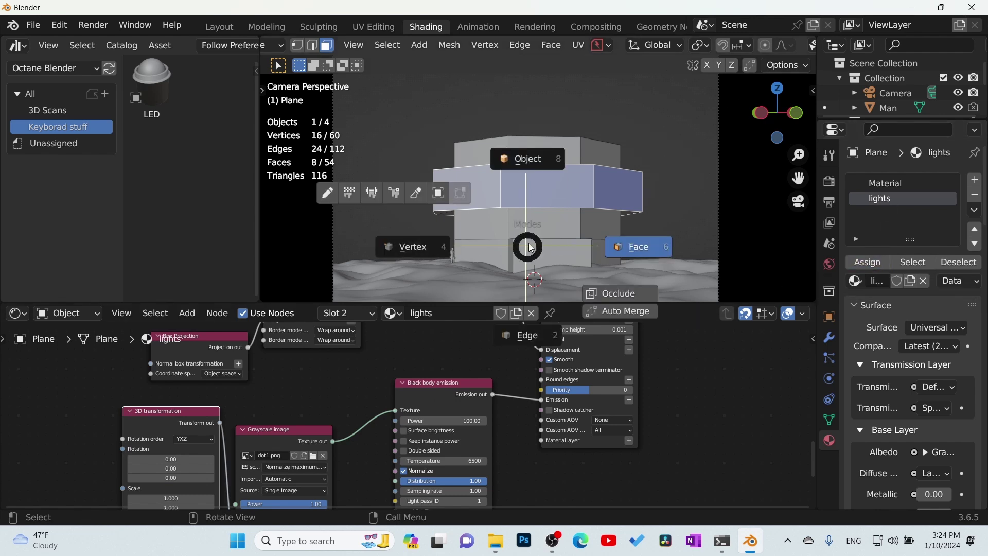
pyautogui.click(542, 159)
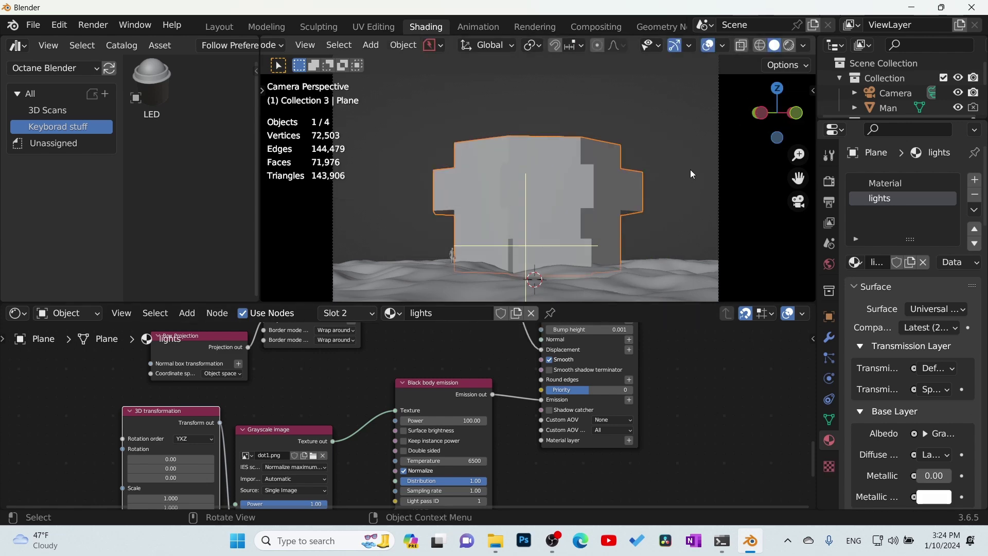
# - Show the rendered preview and set the Black body emission's power to 1000
pyautogui.click(790, 46)
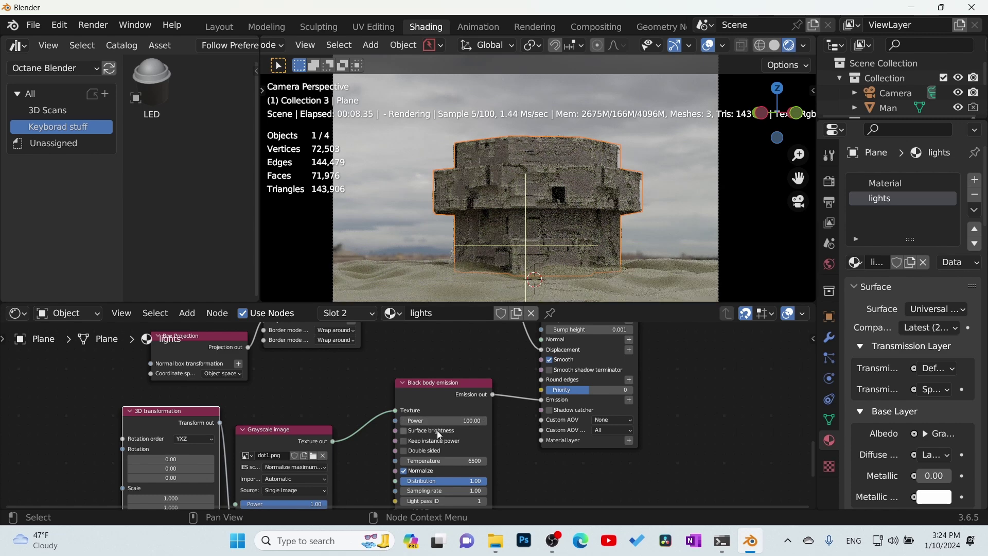
pyautogui.click(451, 423)
pyautogui.press('Return')
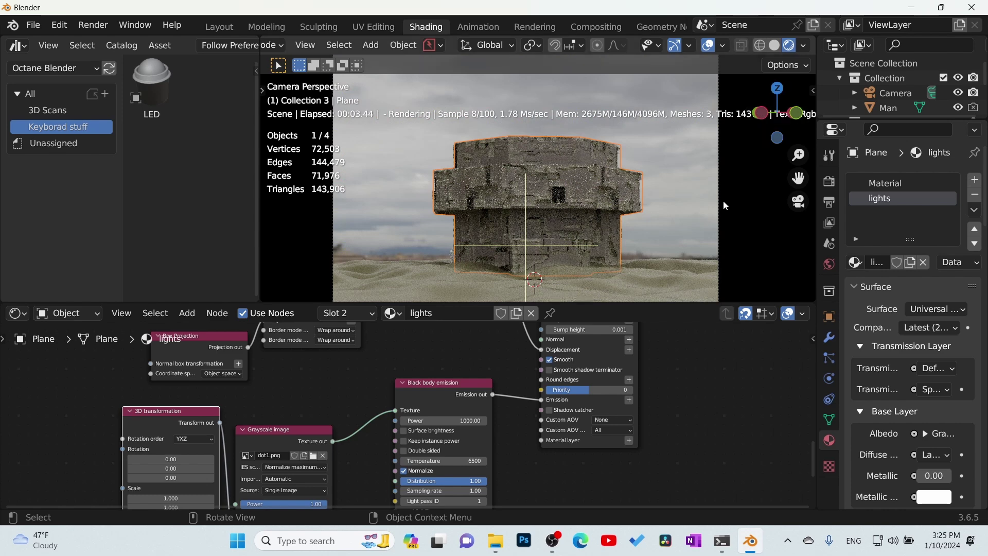
# - Set the world environment's power to 0.20 and return to the building's lights material nodes
pyautogui.click(68, 315)
pyautogui.click(78, 329)
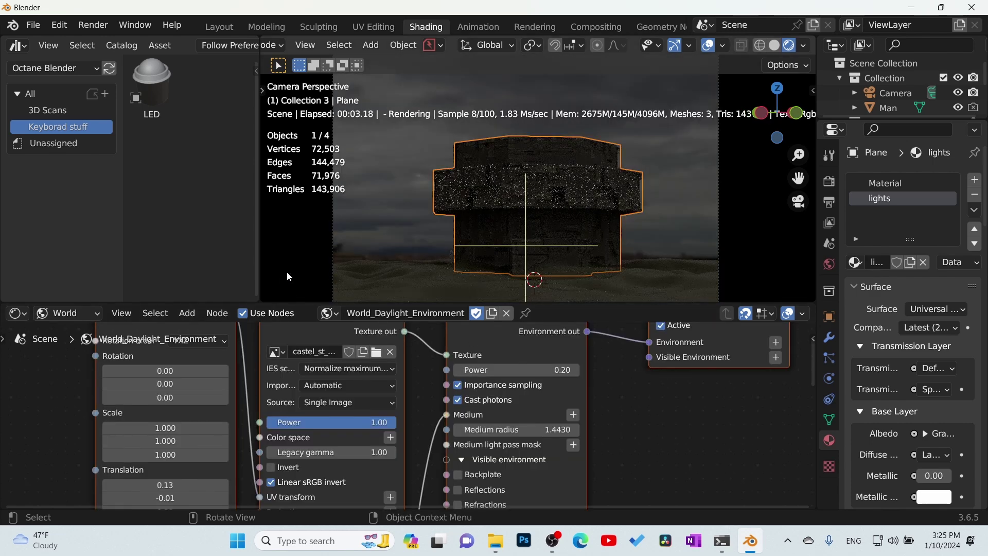
pyautogui.click(67, 313)
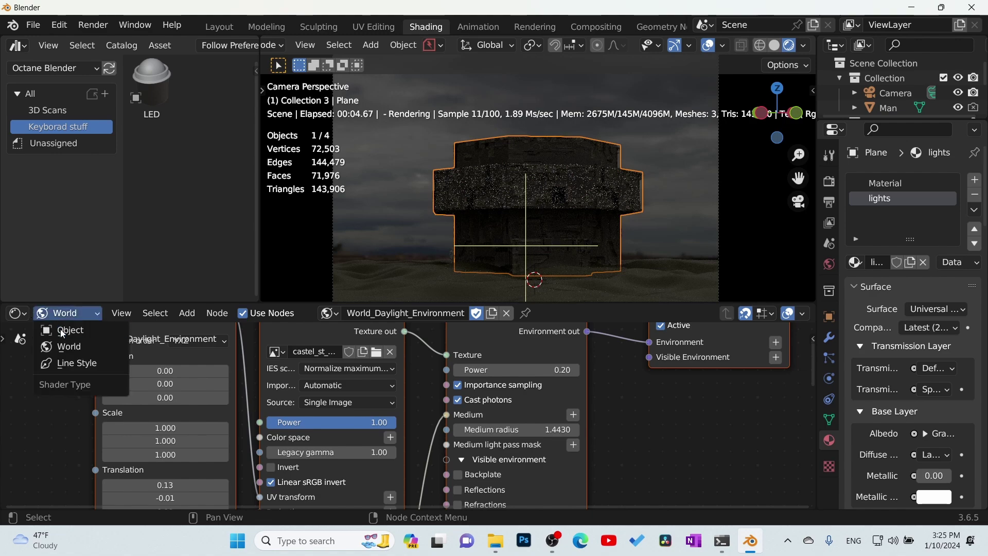
pyautogui.click(64, 331)
# - Set the dot image's 3D transformation scale to 17.468 on all three axes
pyautogui.moveTo(396, 430); pyautogui.dragTo(575, 454, button='middle')
pyautogui.moveTo(154, 499); pyautogui.dragTo(180, 475, button='middle')
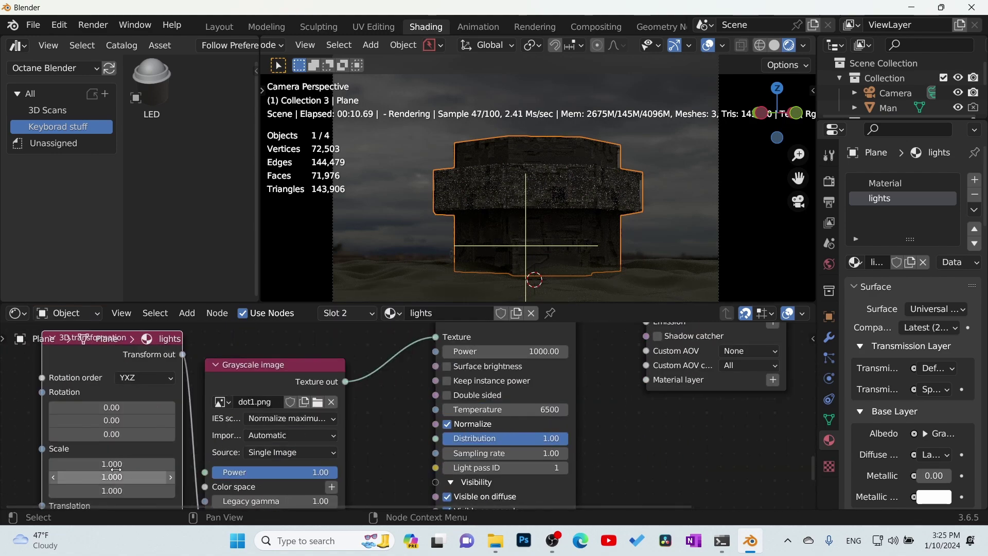
pyautogui.moveTo(111, 464); pyautogui.dragTo(634, 434)
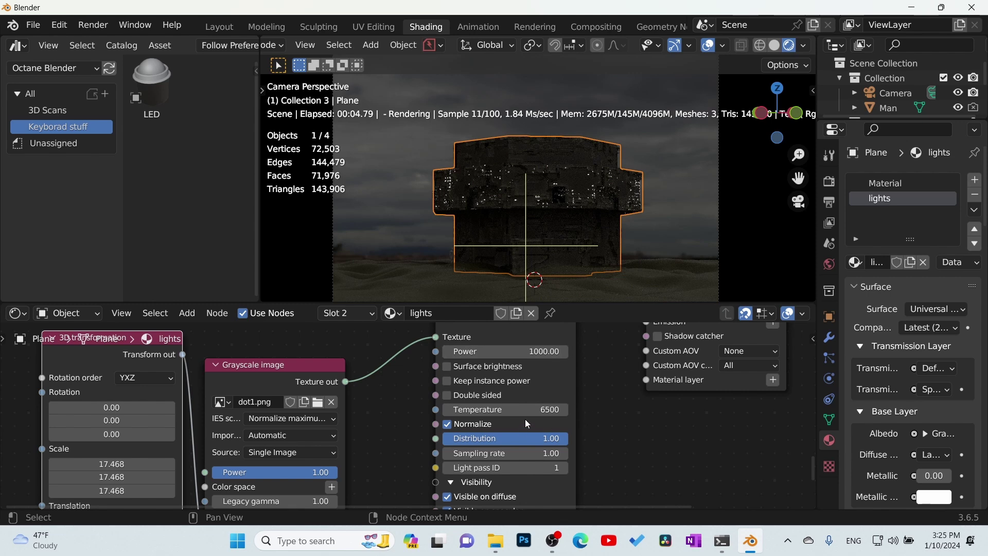
# - Set the Black body emission's power to 2000 and temperature to 3500, checking the building's lights without the selection outline
pyautogui.click(527, 350)
pyautogui.write('2000')
pyautogui.press('Return')
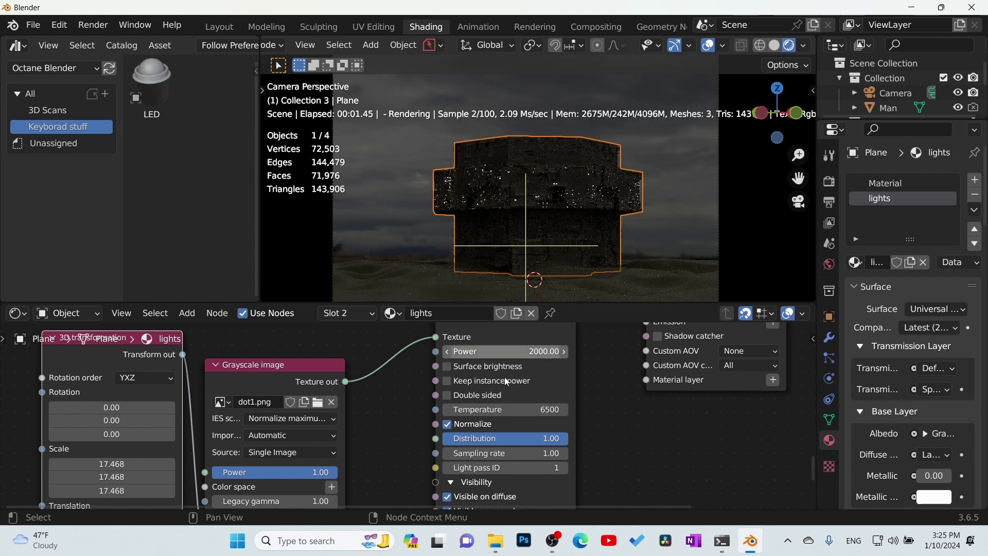
pyautogui.click(536, 412)
pyautogui.write('3500')
pyautogui.press('Return')
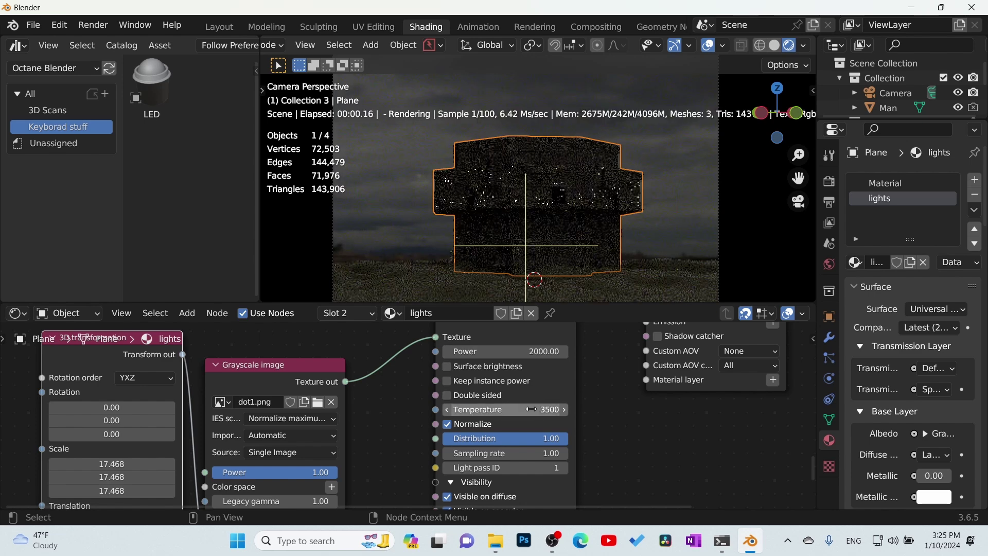
pyautogui.click(665, 221)
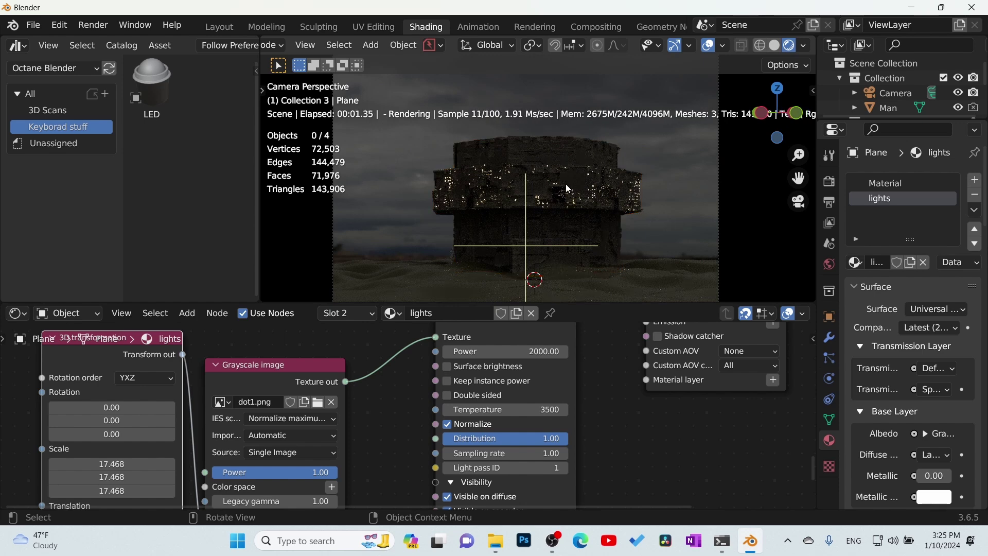
pyautogui.click(606, 237)
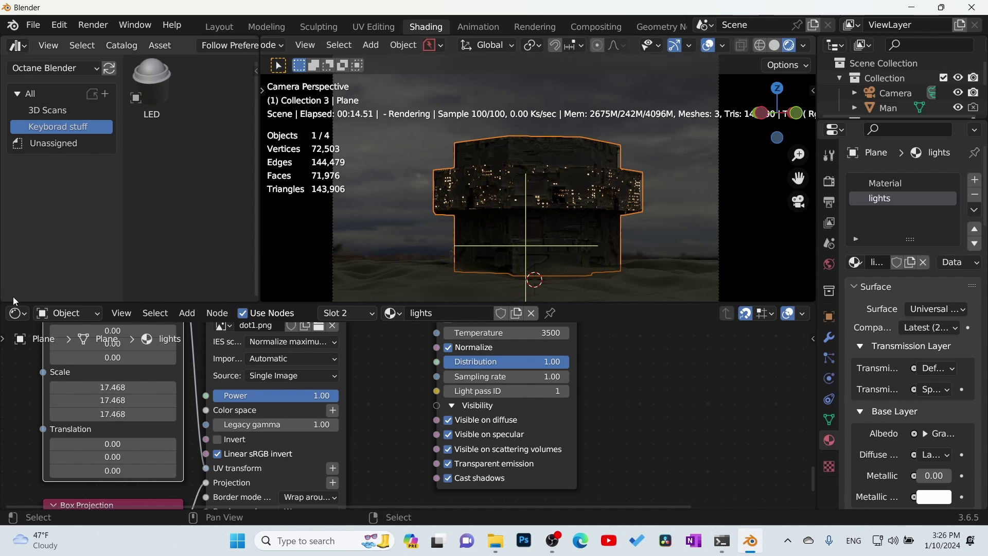
# - Replace the world environment's image with the_sky_is_on_fire_4k.hdr from the HDRI folder
pyautogui.click(69, 313)
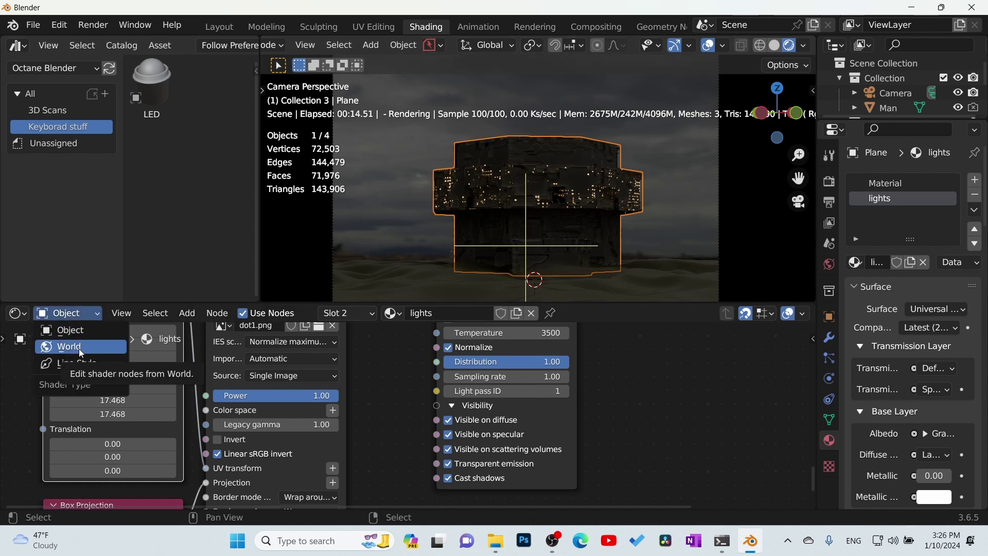
pyautogui.click(79, 348)
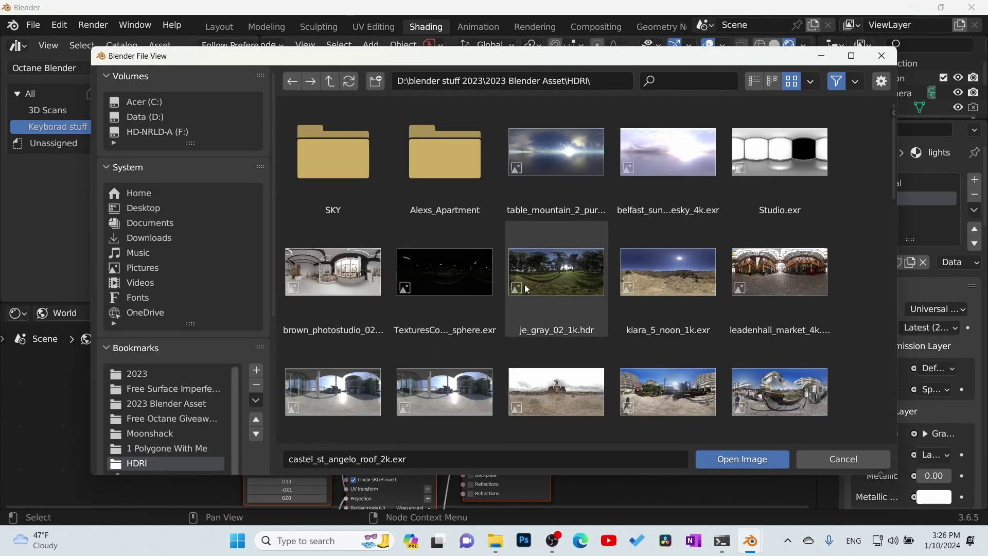
pyautogui.scroll(-5, 743, 275)
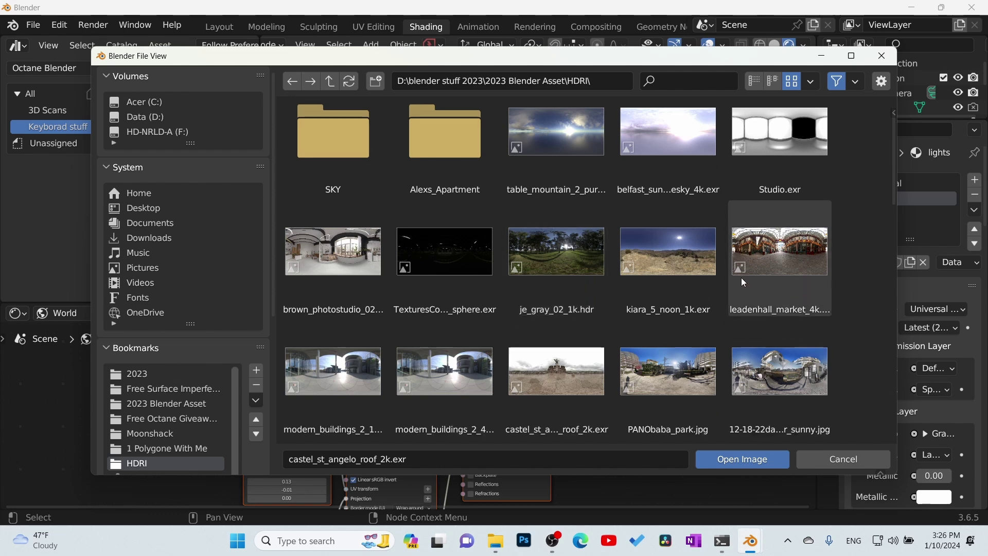
pyautogui.scroll(-5, 739, 292)
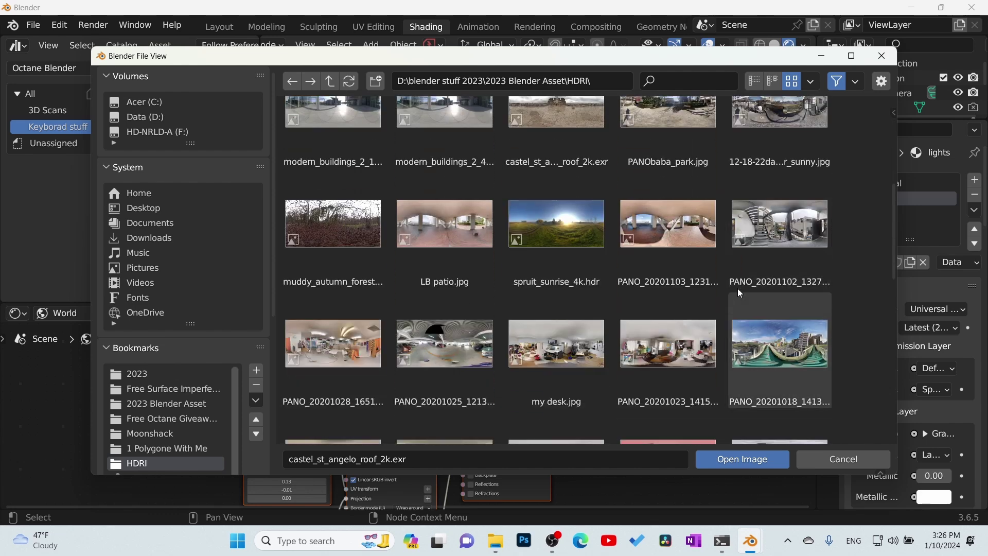
pyautogui.scroll(-3, 735, 303)
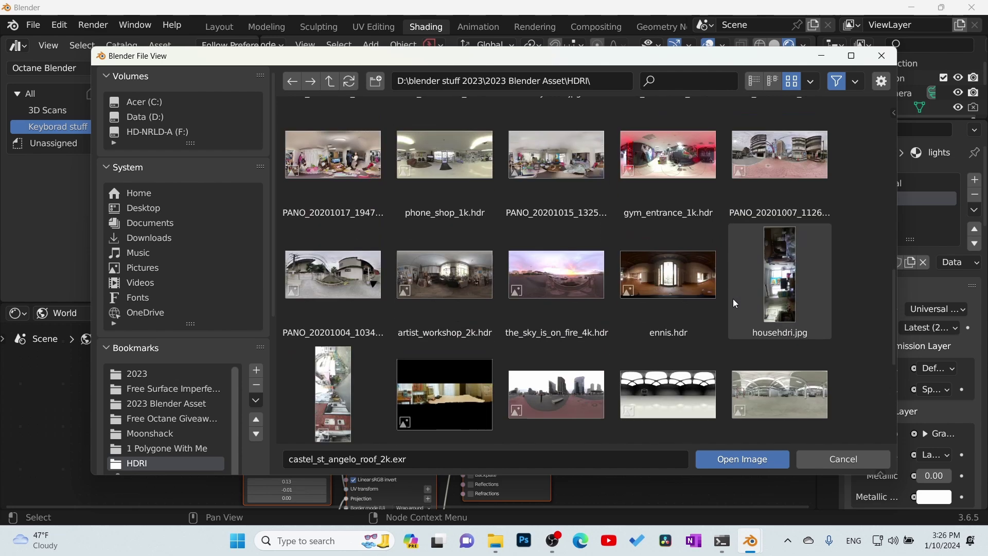
pyautogui.click(573, 277)
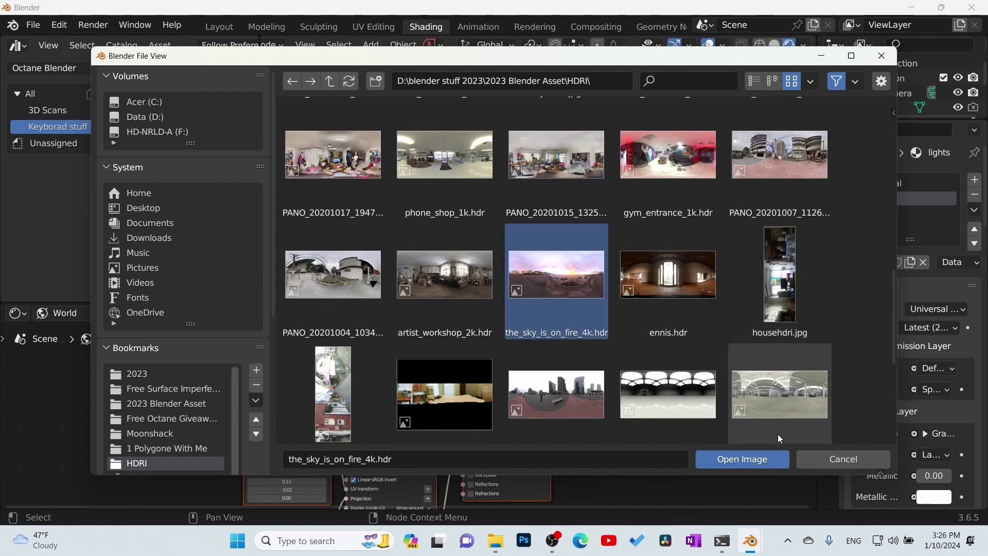
pyautogui.click(756, 464)
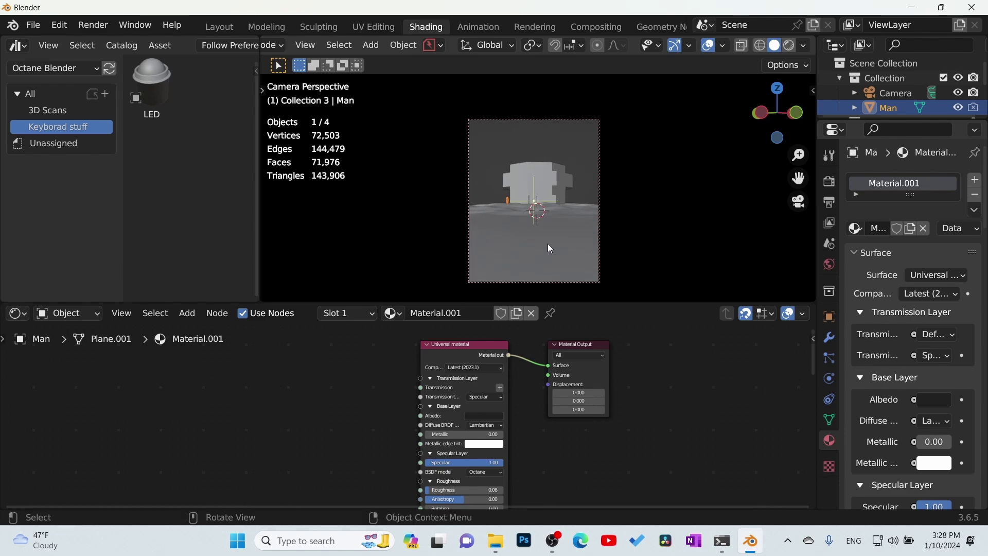
# - Connect a 3D transformation node to the Noise texture that drives the landscape material's Bump
pyautogui.click(936, 288)
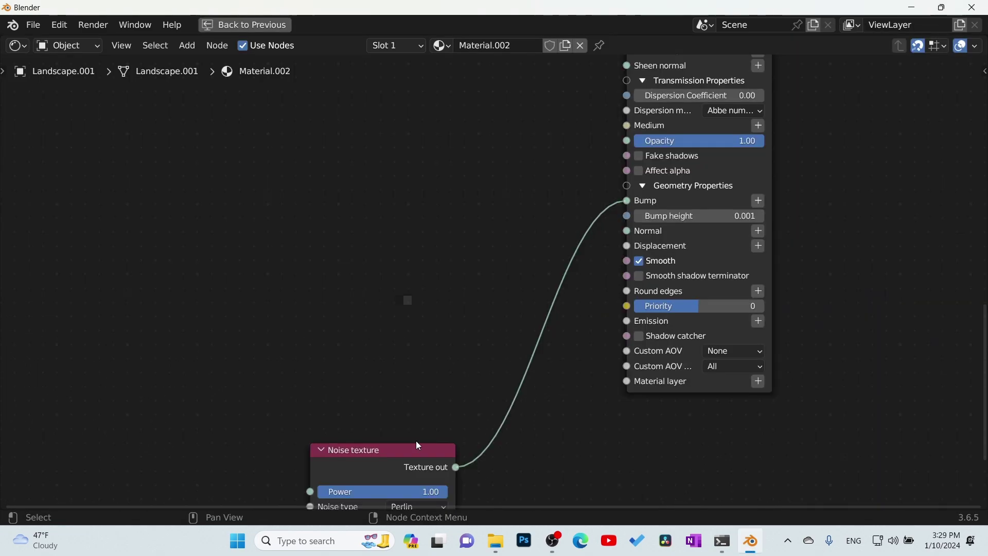
pyautogui.moveTo(268, 451); pyautogui.dragTo(298, 474)
pyautogui.moveTo(268, 451); pyautogui.dragTo(309, 474)
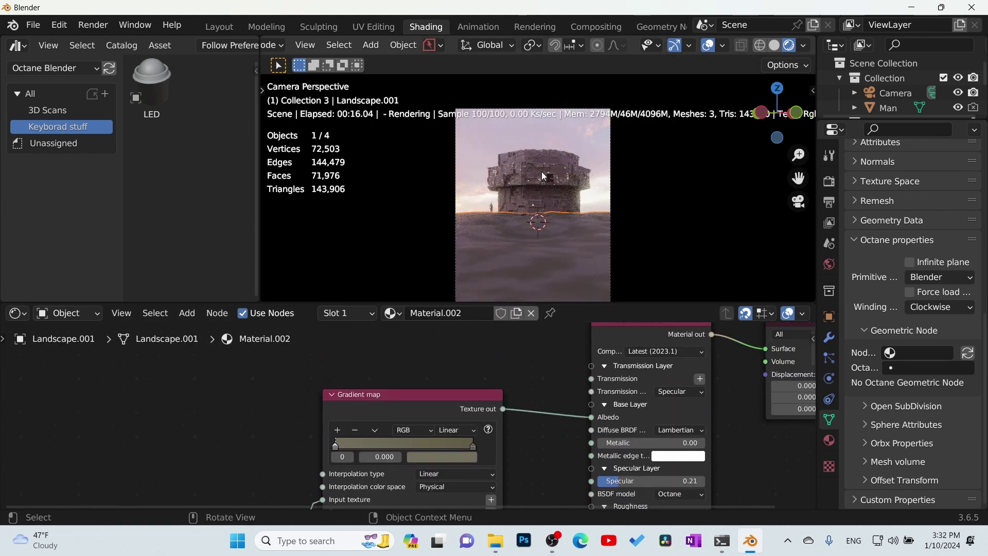
# - Add an RGB image node to the landscape material and load a ground texture from the 2023 Blender Asset folder
pyautogui.hotkey('shift', 'a')
pyautogui.moveTo(720, 371)
pyautogui.moveTo(844, 311)
pyautogui.click(721, 355)
pyautogui.click(160, 405)
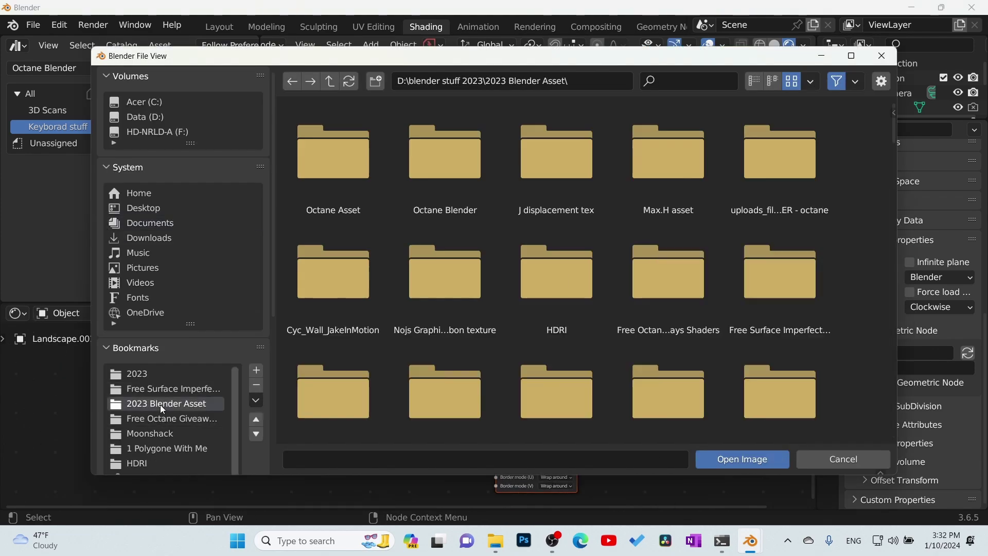
pyautogui.scroll(-5, 582, 217)
pyautogui.doubleClick(582, 217)
pyautogui.doubleClick(684, 181)
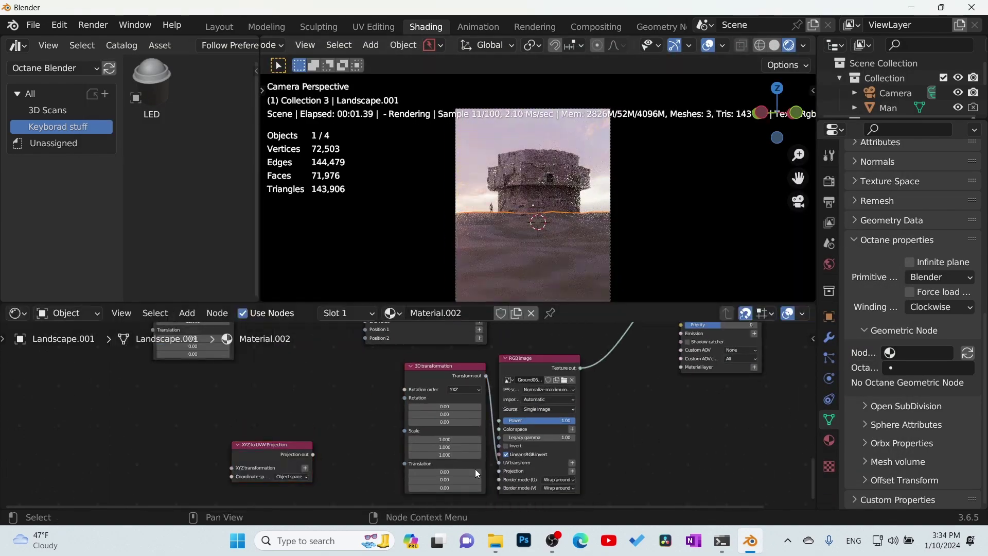
# - Reposition the duplicated ground RGB image node beside the landscape material's upper Gradient map, in the enlarged node editor
pyautogui.hotkey('ctrl', 'space')
pyautogui.moveTo(550, 255); pyautogui.dragTo(329, 253)
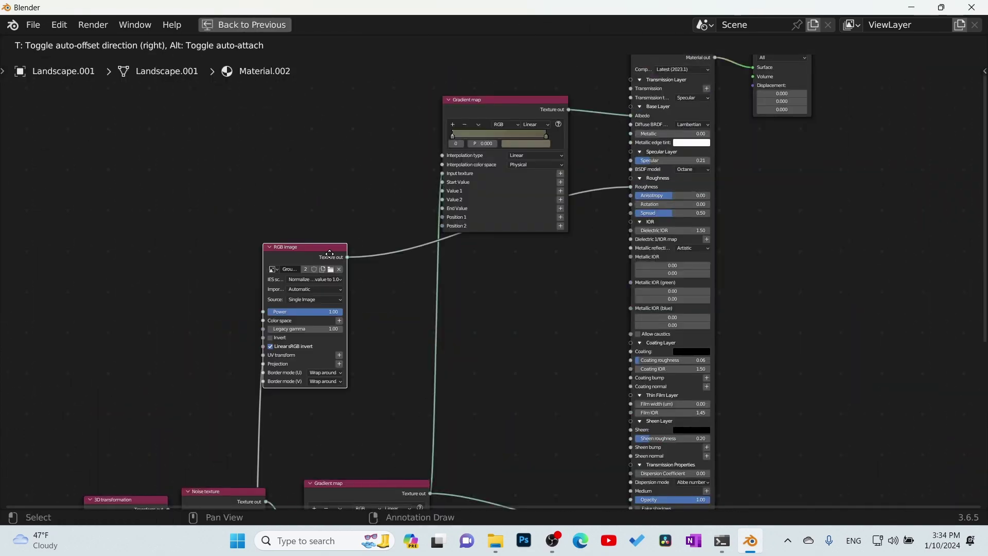
pyautogui.click(345, 272)
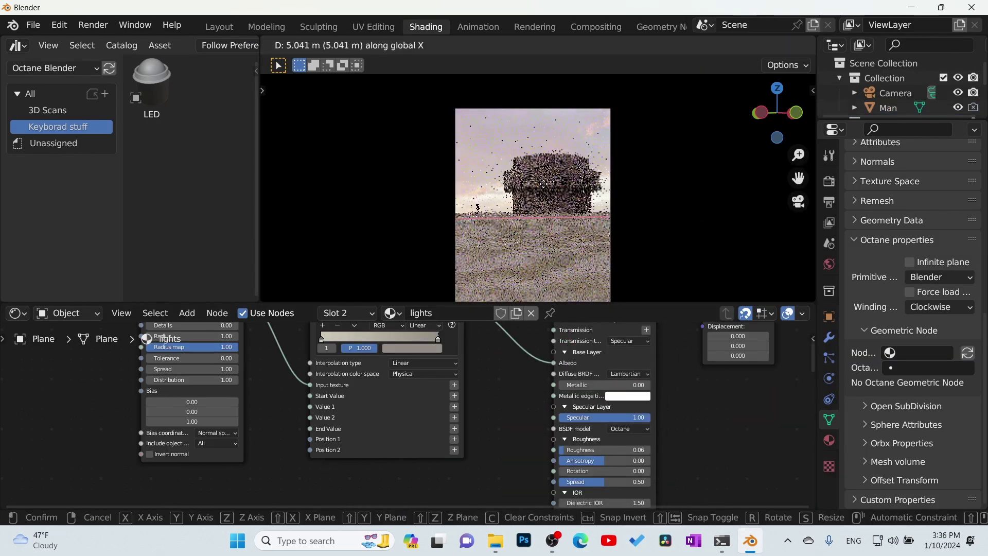
# - Move the building about 5 m along global X and set the world image's X translation to 1.05
pyautogui.click(543, 183)
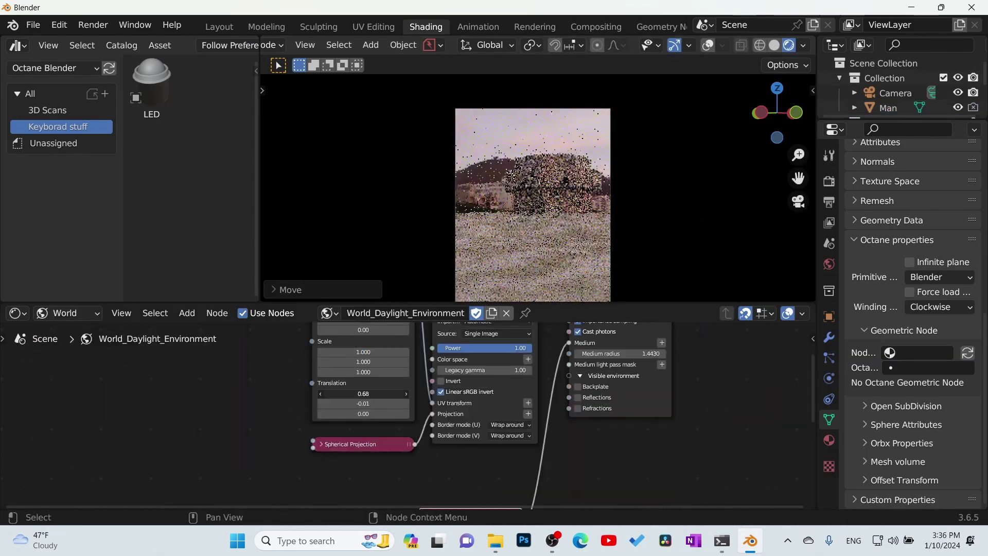
pyautogui.moveTo(362, 394); pyautogui.dragTo(381, 393)
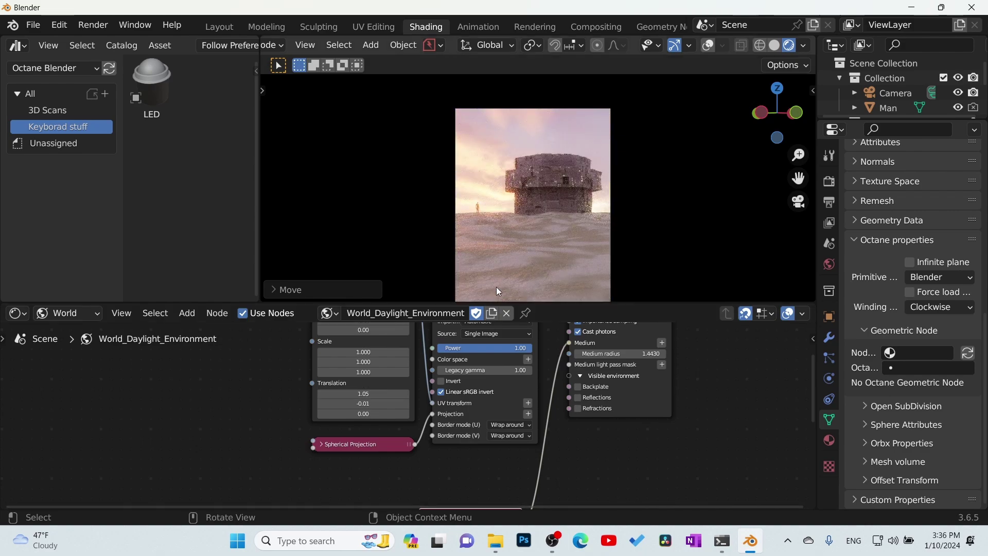
# - Set the lights material's Black body temperature to 5600 and enable ACES tone mapping in the Octane camera settings
pyautogui.click(76, 330)
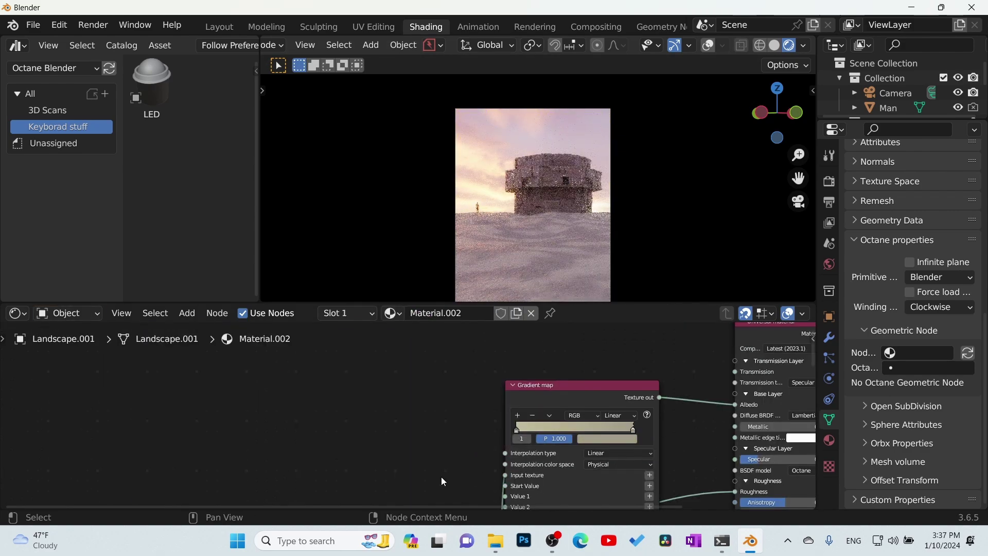
pyautogui.click(520, 458)
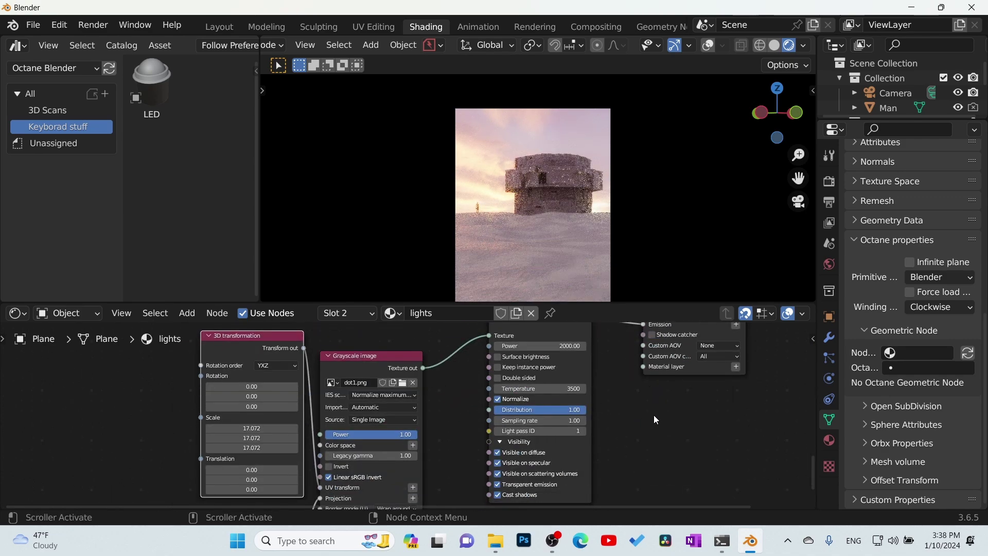
pyautogui.click(807, 220)
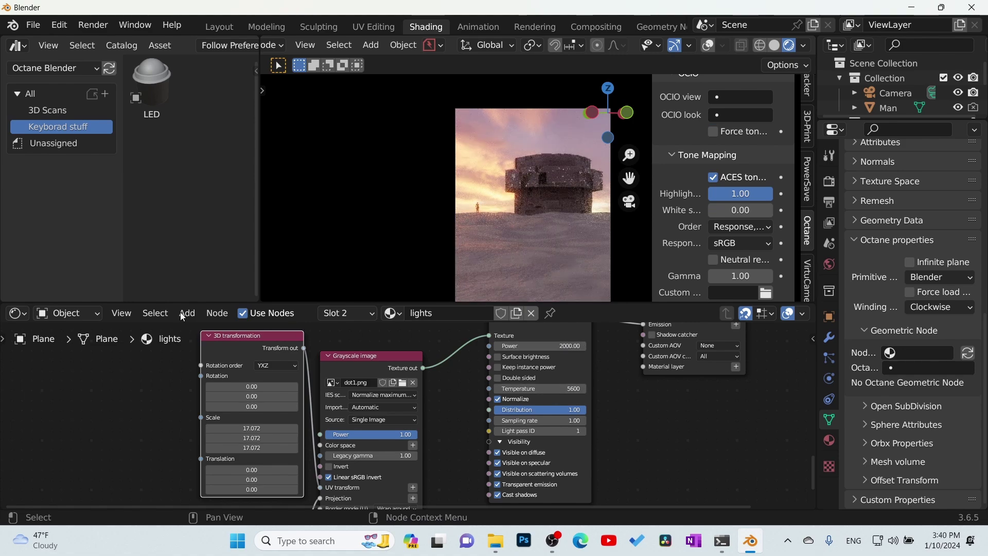
# - Append the antenna object to the scene from another Blender file
pyautogui.click(33, 25)
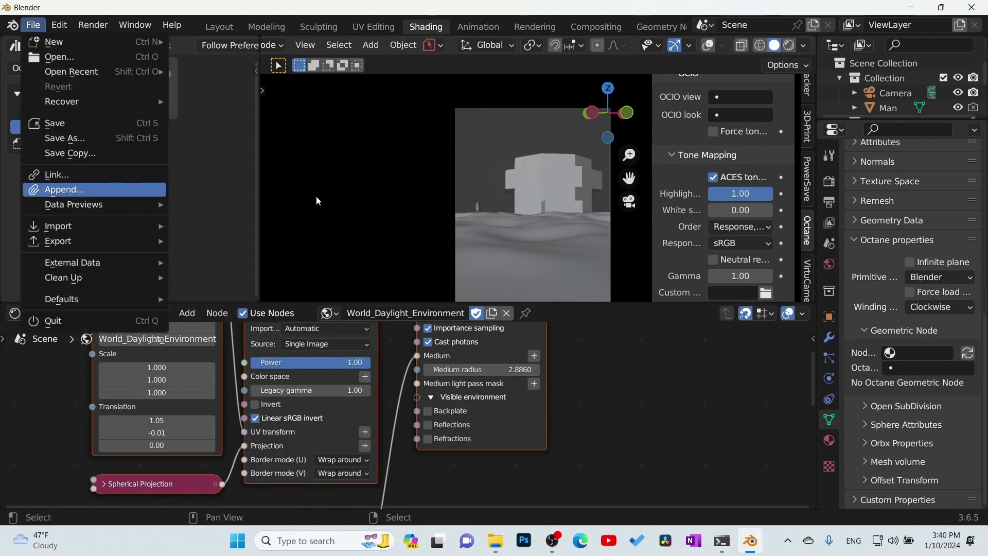
pyautogui.click(47, 189)
pyautogui.doubleClick(571, 159)
pyautogui.doubleClick(568, 172)
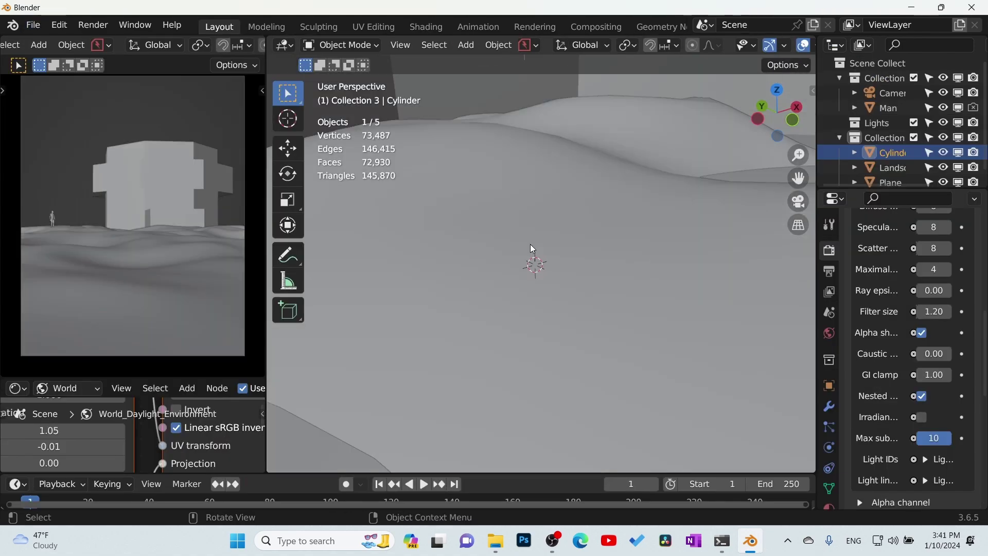
# - Move the appended antenna onto the building's roof and spread linked duplicates of it across the roof
pyautogui.press('KP_7')
pyautogui.press('g')
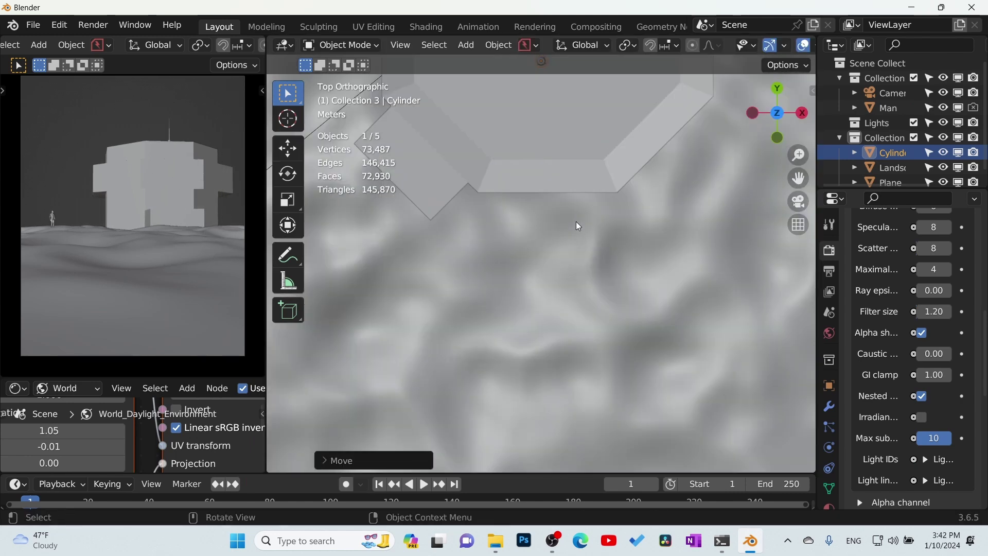
pyautogui.hotkey('alt', 'd')
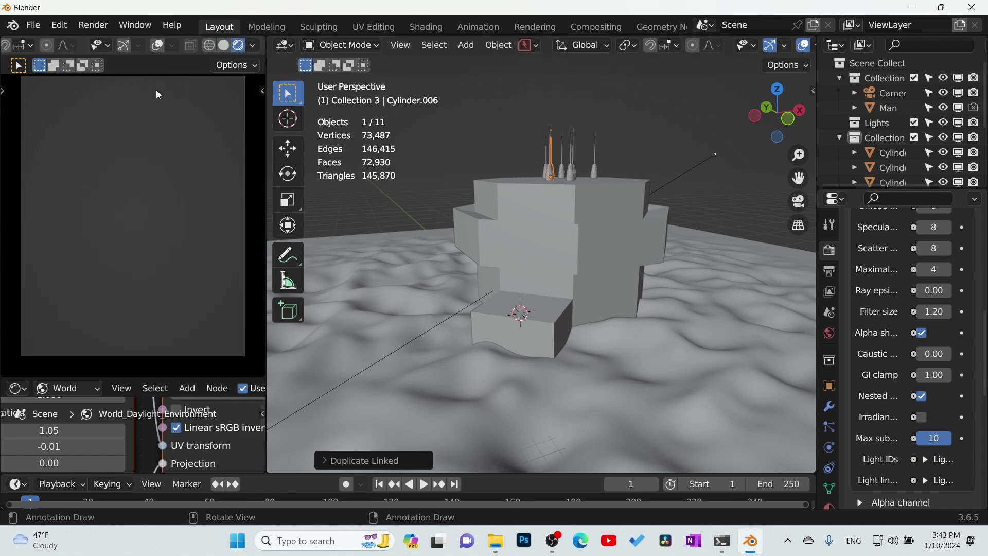
# - Add a Bevel modifier of 0.222 m with 2 segments to the building and save the file as Brubuids day4.blend
pyautogui.click(834, 407)
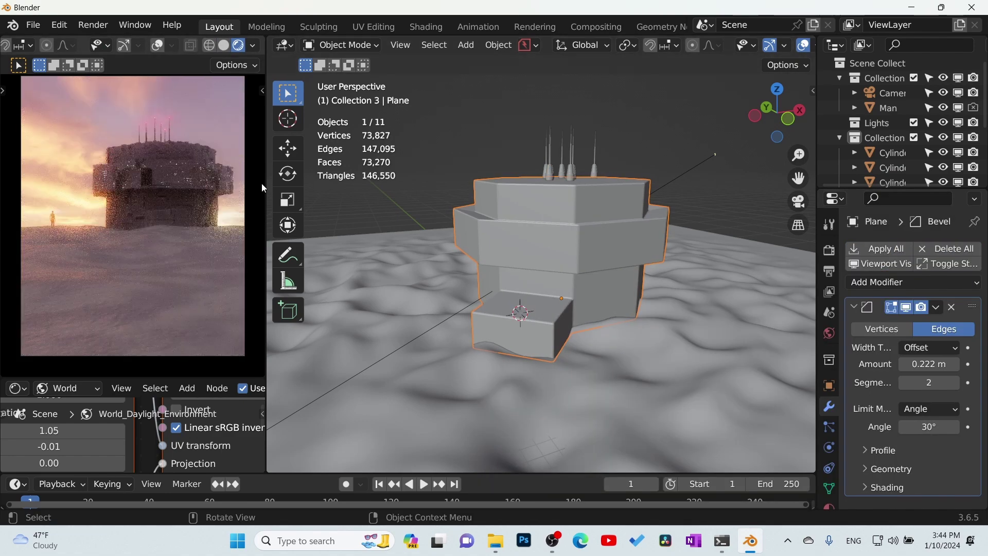
pyautogui.hotkey('ctrl', 's')
pyautogui.click(728, 282)
pyautogui.click(375, 81)
pyautogui.write('Br')
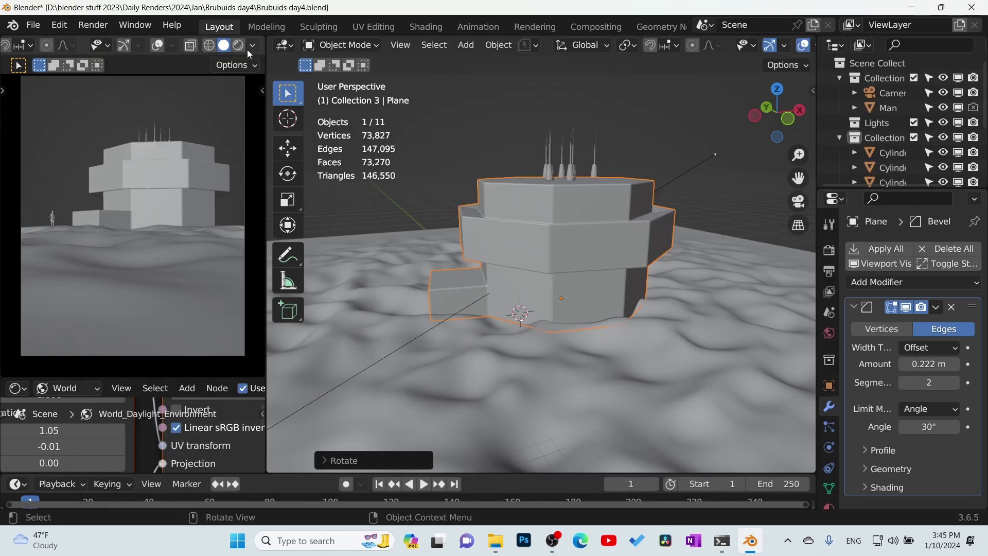
# - Scale the faces of the building's overhanging ring along Z to make the ring thinner
pyautogui.press('Tab')
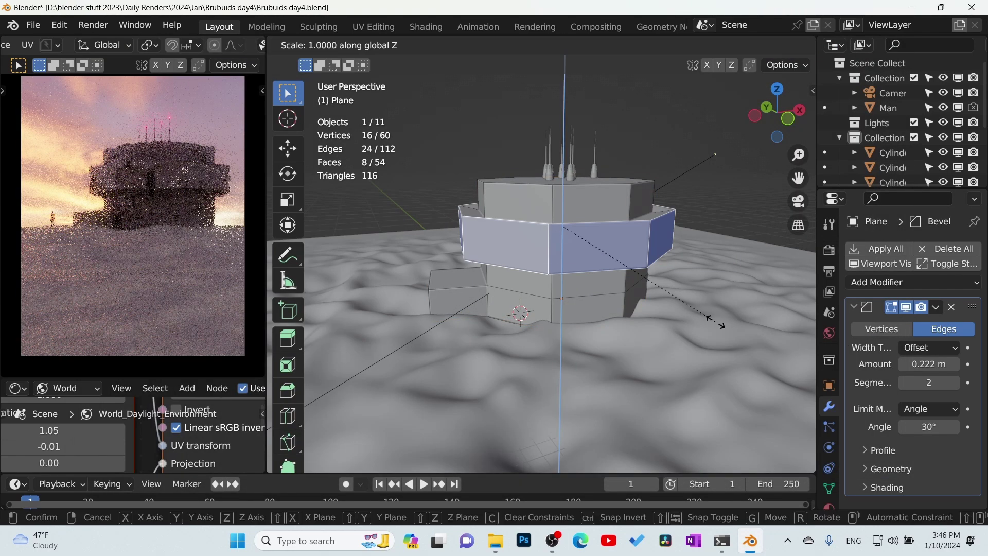
pyautogui.click(628, 275)
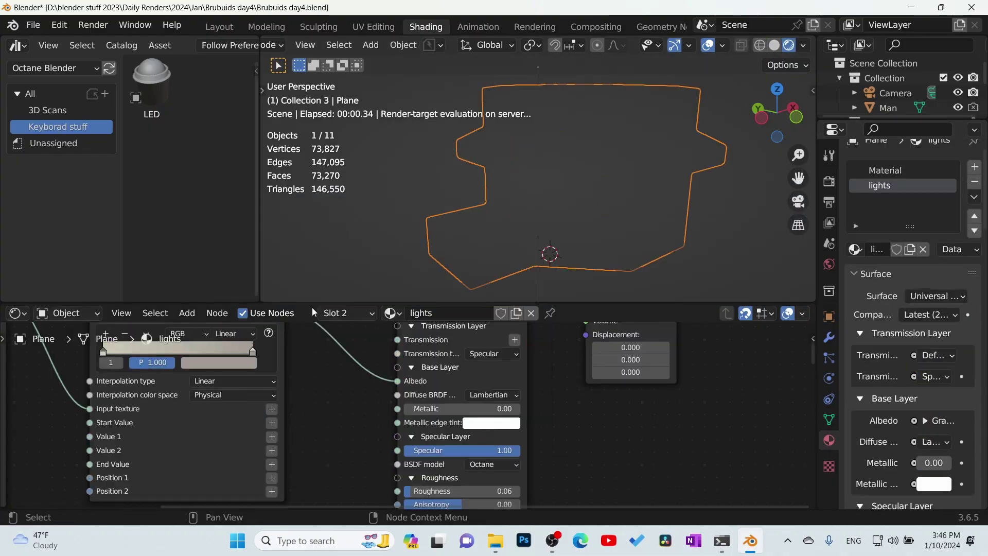
# - Try scales of 100 and 10 on the 3D transformation of the lights material's emission texture
pyautogui.moveTo(331, 472); pyautogui.dragTo(331, 458)
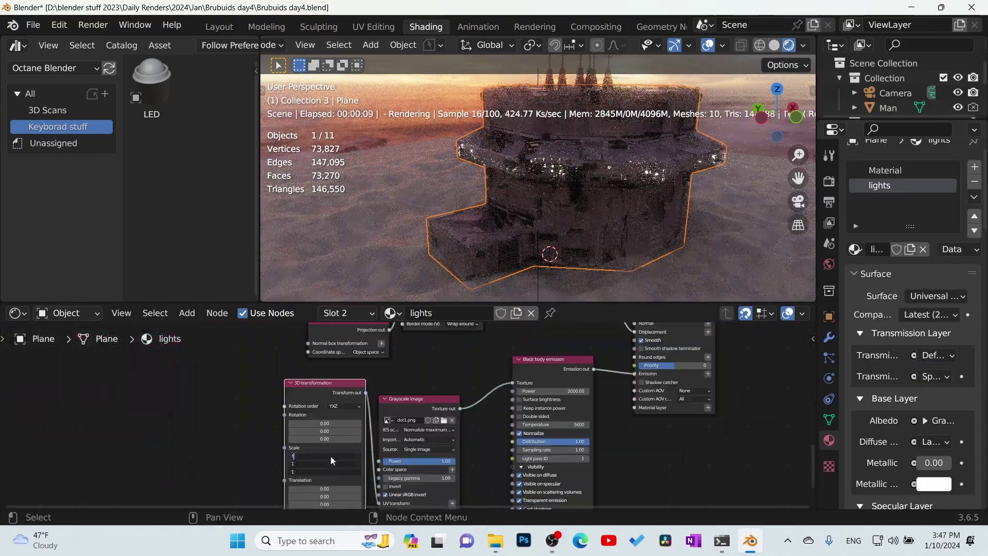
pyautogui.write('100')
pyautogui.press('Return')
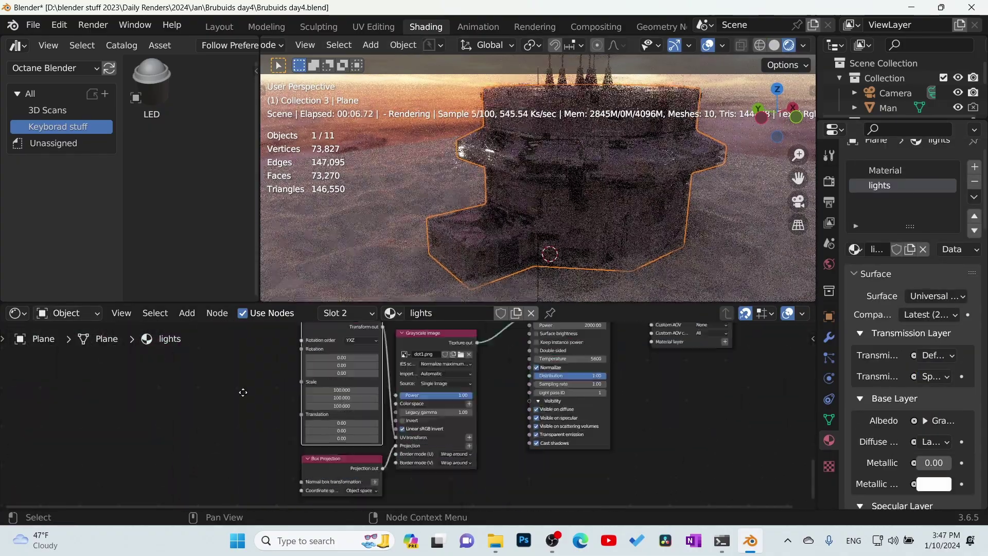
pyautogui.moveTo(242, 393); pyautogui.dragTo(242, 369, button='middle')
pyautogui.moveTo(338, 366); pyautogui.dragTo(339, 381)
pyautogui.write('10')
pyautogui.press('Return')
# - Set the emission texture's 3D transformation scale to 2 and replace its grayscale image with dot4.png
pyautogui.moveTo(338, 366); pyautogui.dragTo(339, 380)
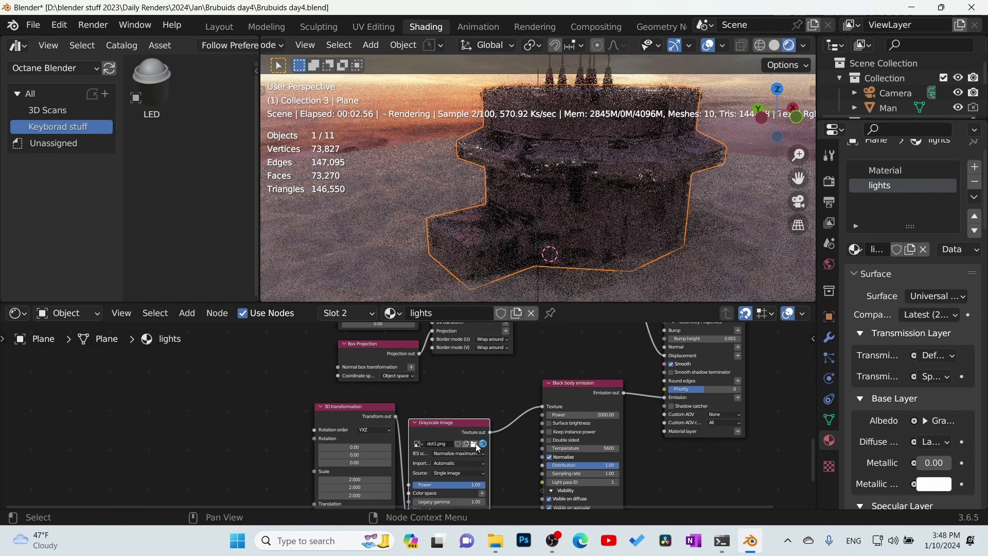
pyautogui.click(476, 445)
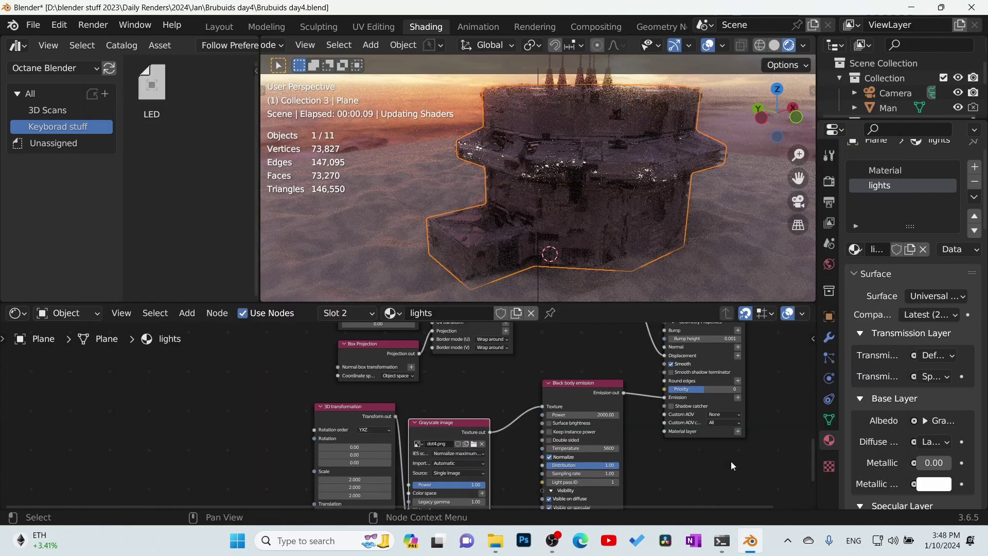
pyautogui.moveTo(251, 465); pyautogui.dragTo(251, 450, button='middle')
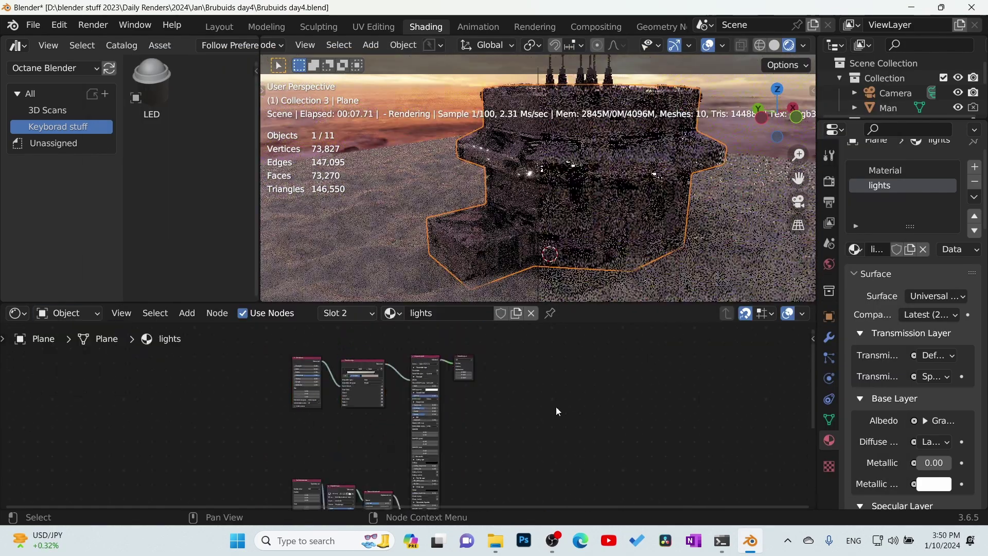
pyautogui.scroll(5, 555, 410)
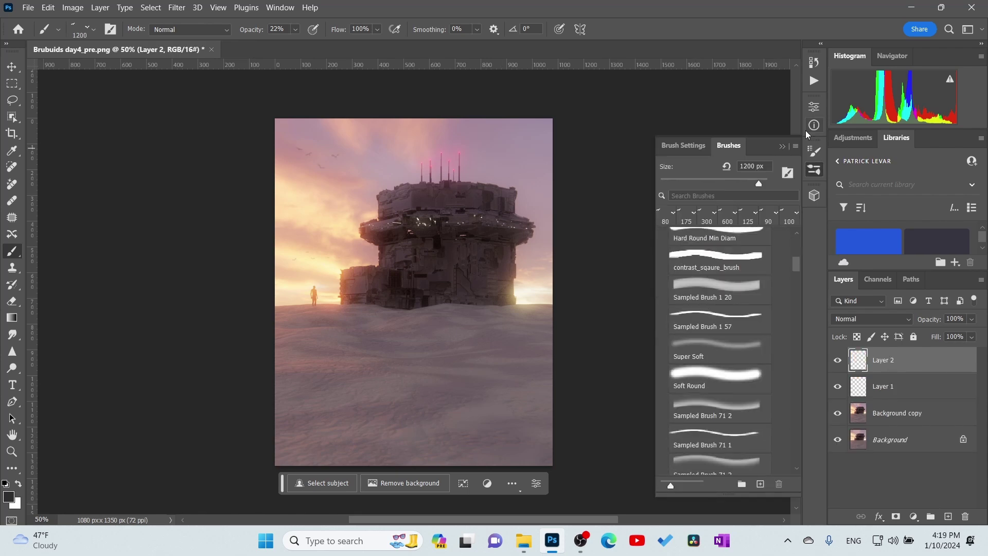
# - Switch to the render in Photoshop and paint soft haze over the dunes below the building with a greatly enlarged brush
pyautogui.hotkey('ctrl', '+')
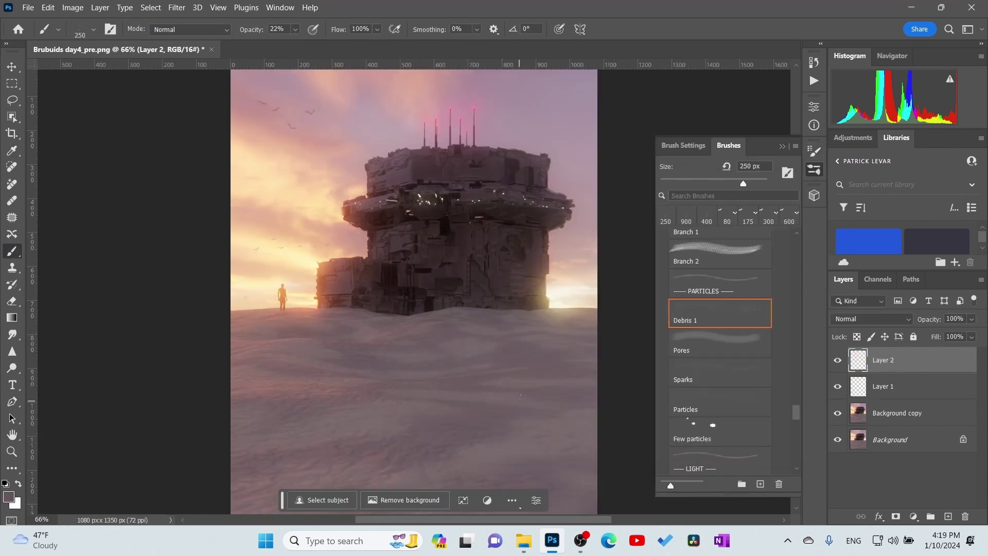
pyautogui.scroll(10, 729, 314)
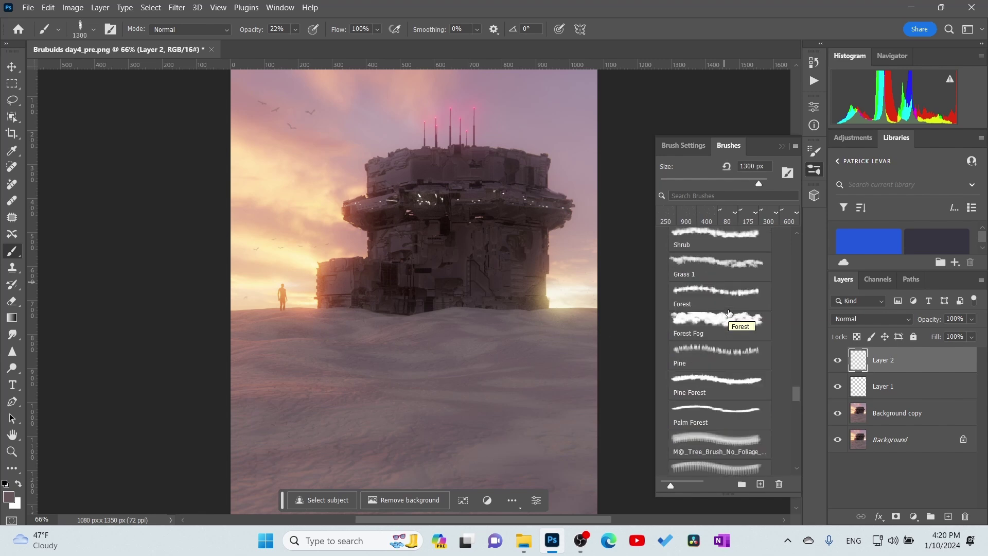
pyautogui.press(']')
pyautogui.press(']')
pyautogui.press(']')
pyautogui.press(']')
pyautogui.moveTo(437, 334); pyautogui.dragTo(607, 381)
# - Set the haze layer's opacity to 66% and configure the brush as Sampled Brush 8 10 at 45 px with 13% opacity
pyautogui.click(295, 29)
pyautogui.moveTo(303, 44); pyautogui.dragTo(297, 45)
pyautogui.moveTo(915, 321); pyautogui.dragTo(898, 321)
pyautogui.moveTo(796, 324); pyautogui.dragTo(797, 282)
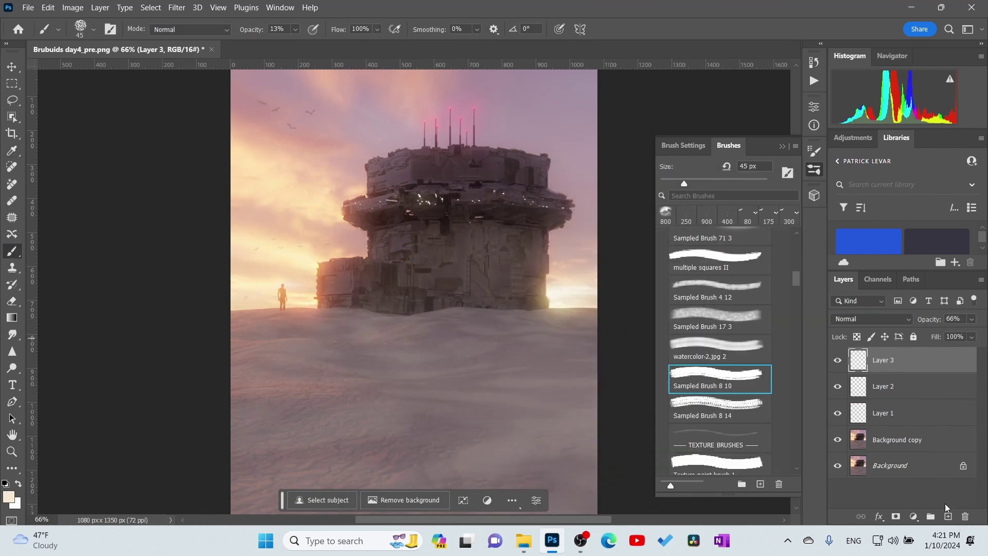